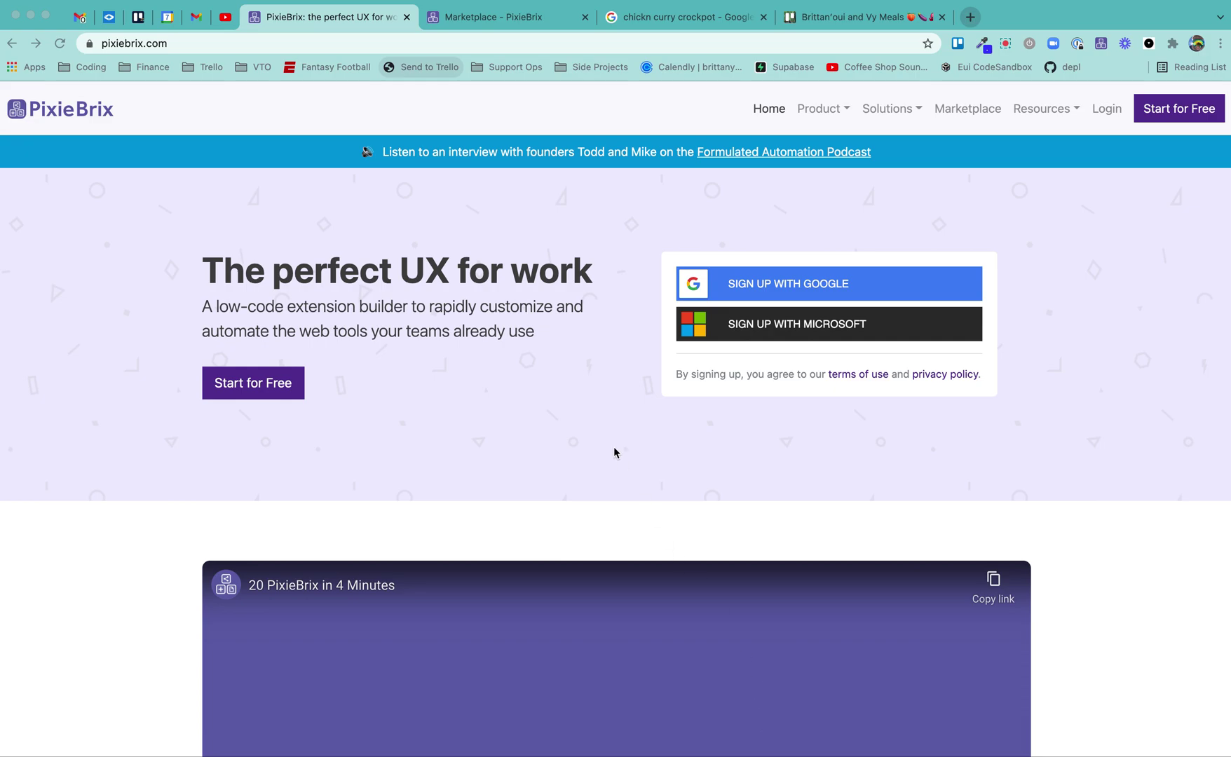
Step: Scroll the PixieBrix home page, then switch to the open 'Marketplace - PixieBrix' tab
{"action": "scroll", "coordinate": [597, 393], "scroll_direction": "down", "scroll_amount": 1}
{"action": "scroll", "coordinate": [771, 336], "scroll_direction": "up", "scroll_amount": 1}
{"action": "scroll", "coordinate": [600, 302], "scroll_direction": "down", "scroll_amount": 2}
{"action": "scroll", "coordinate": [600, 302], "scroll_direction": "up", "scroll_amount": 2}
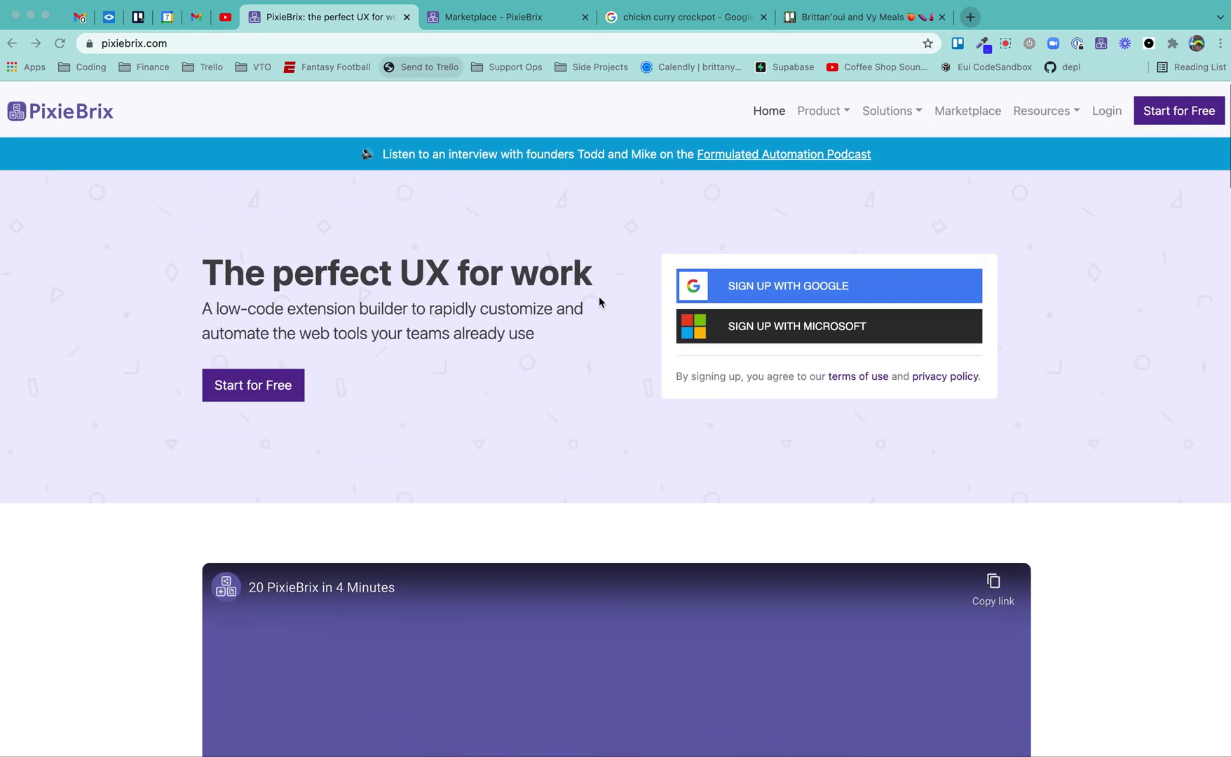
{"action": "left_click", "coordinate": [501, 18]}
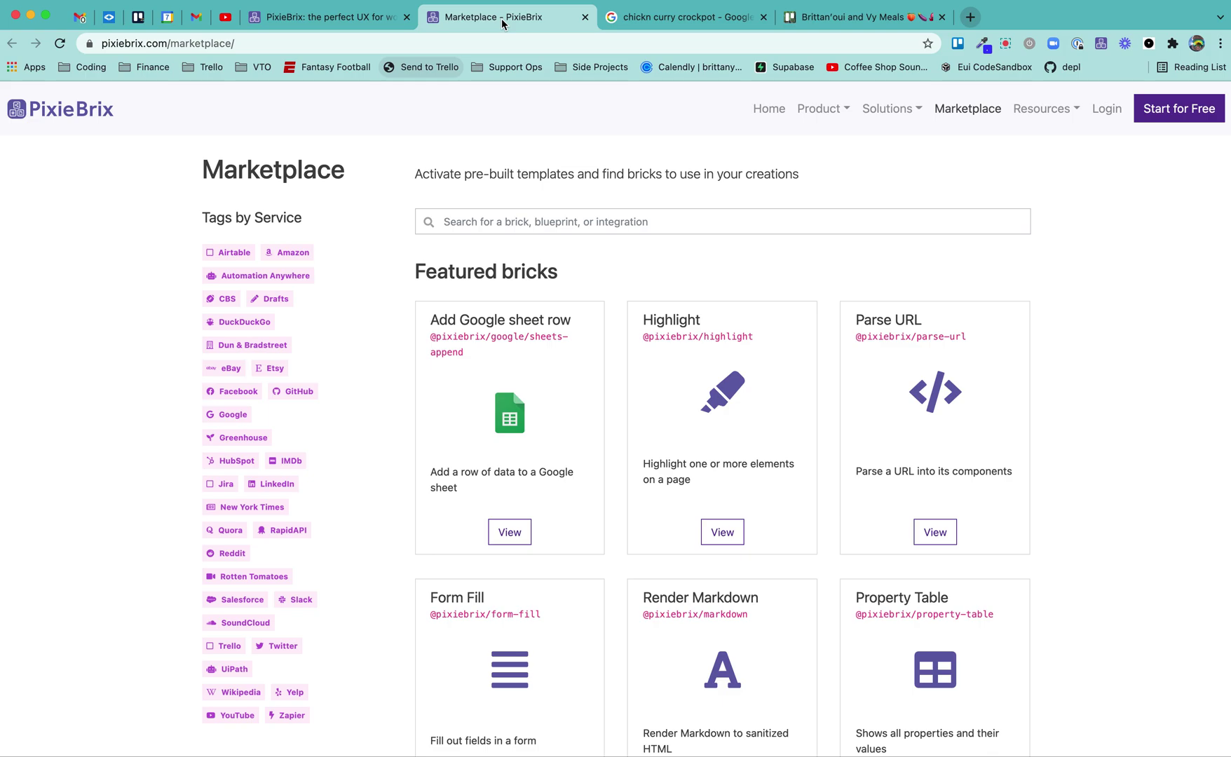
Step: Search the Marketplace for 'trello' and start activating the New Trello Card from Selected Text blueprint
{"action": "left_click", "coordinate": [461, 222]}
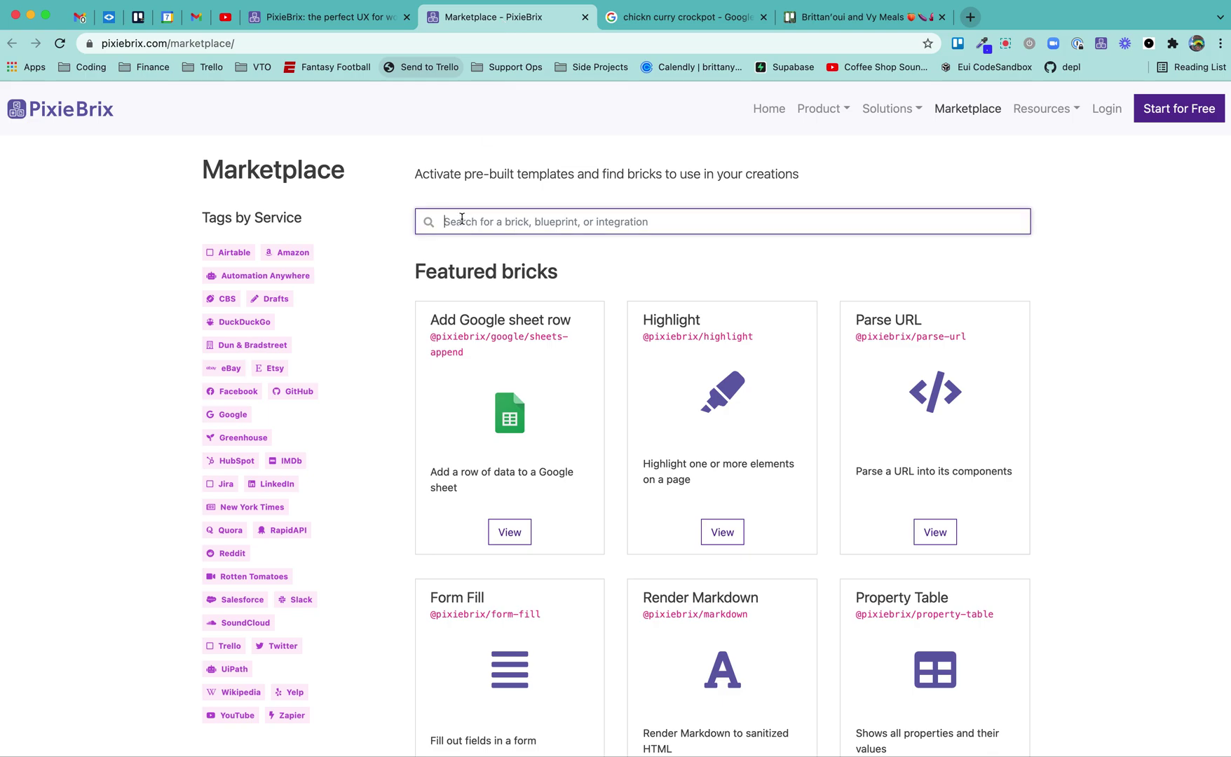
{"action": "type", "text": "trello"}
{"action": "key", "text": "Return"}
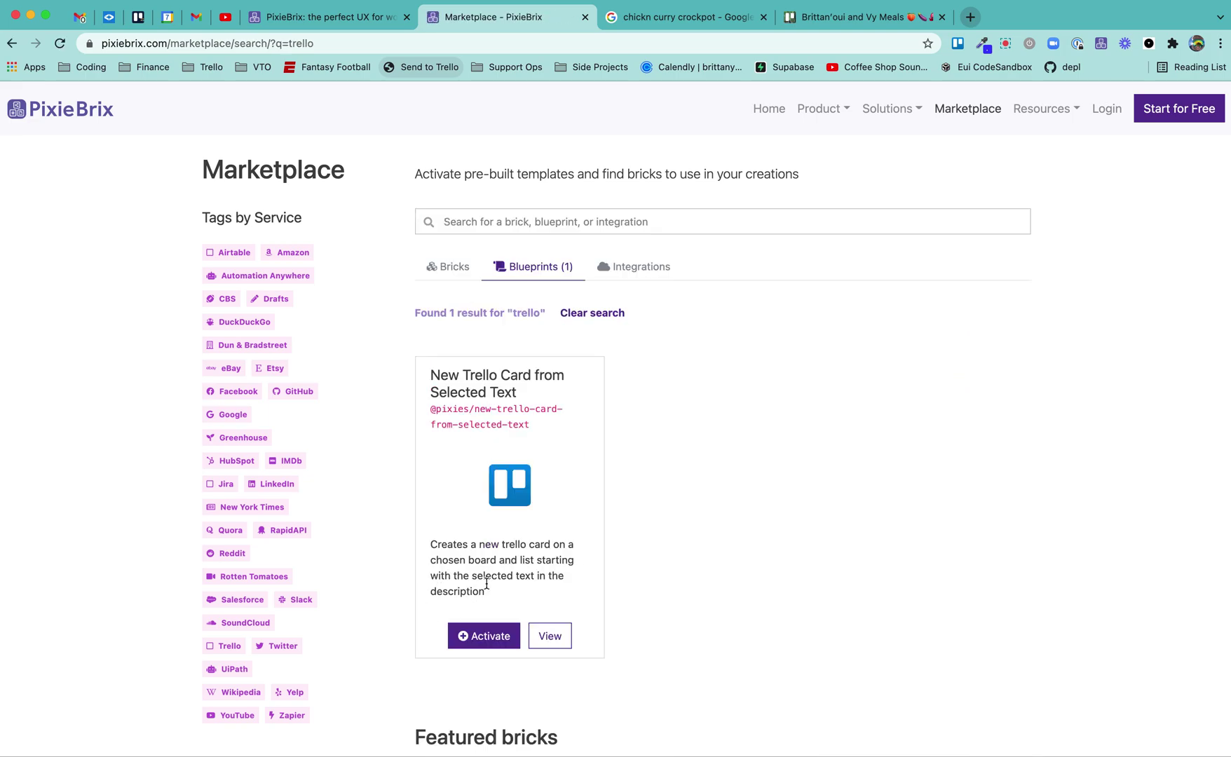
{"action": "left_click_drag", "start_coordinate": [485, 546], "coordinate": [553, 550]}
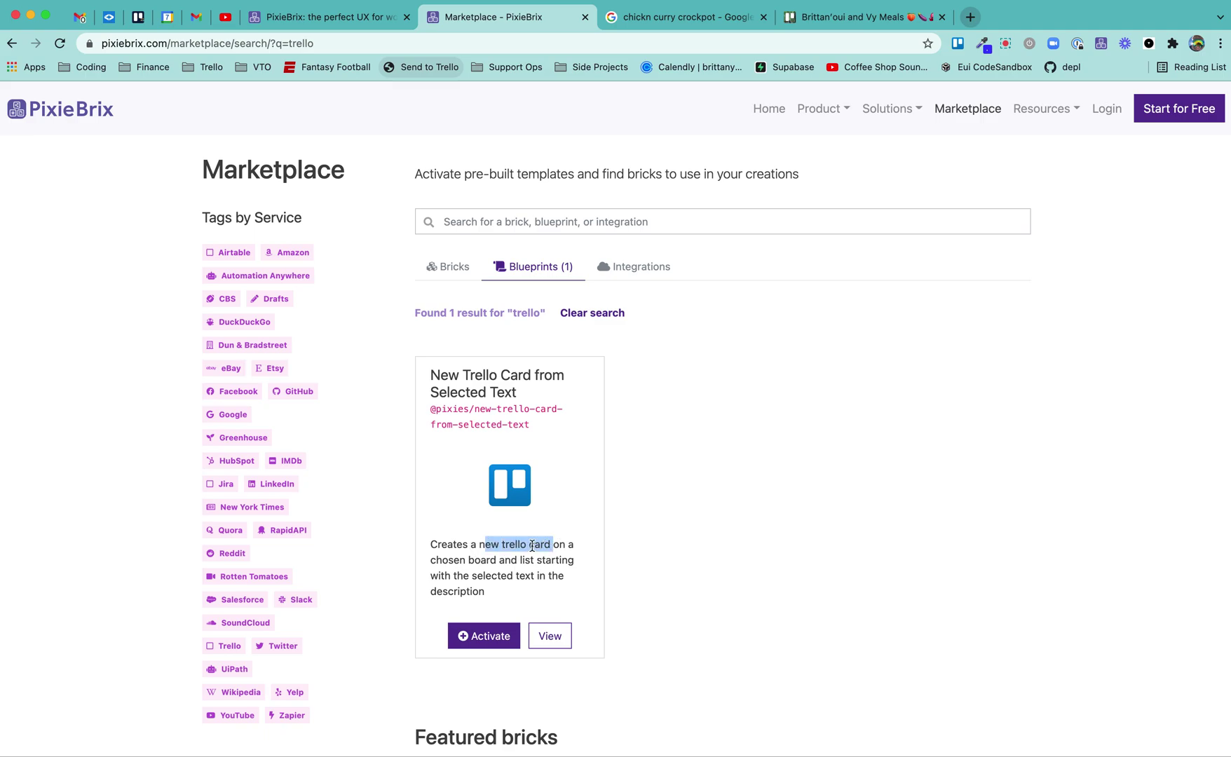
{"action": "left_click", "coordinate": [694, 523]}
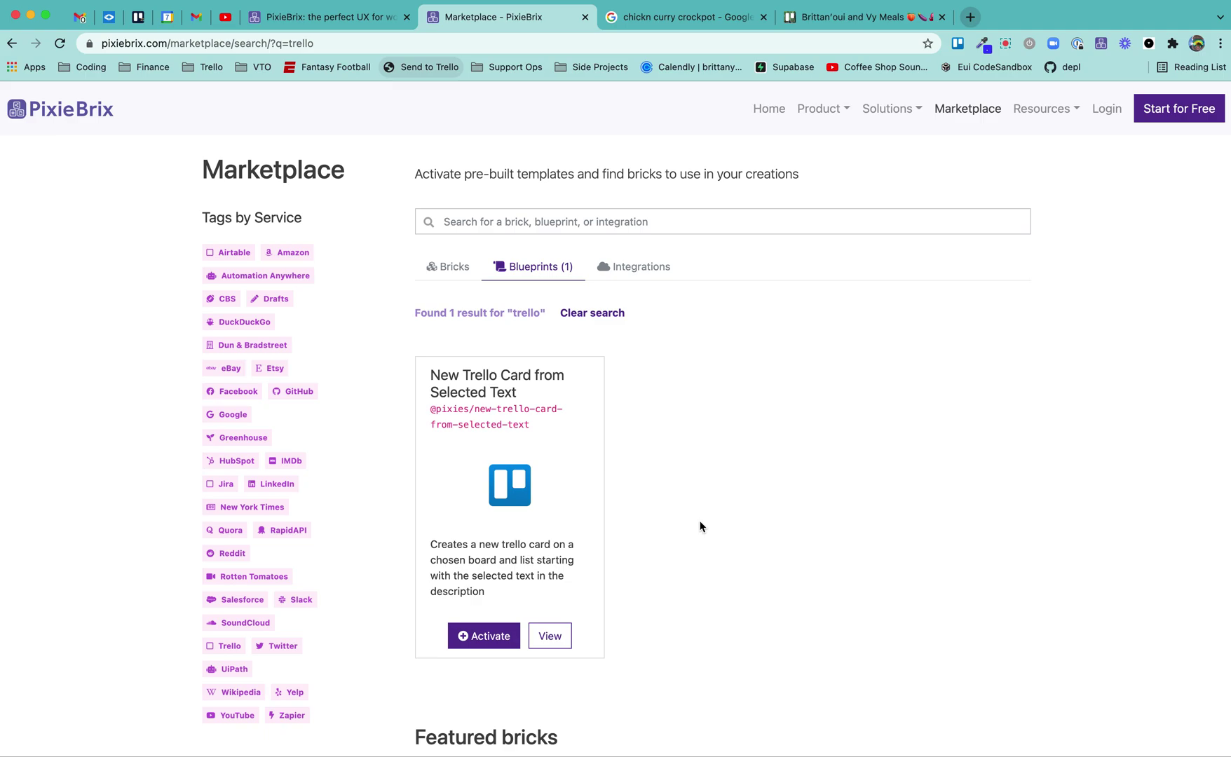
{"action": "left_click", "coordinate": [490, 636]}
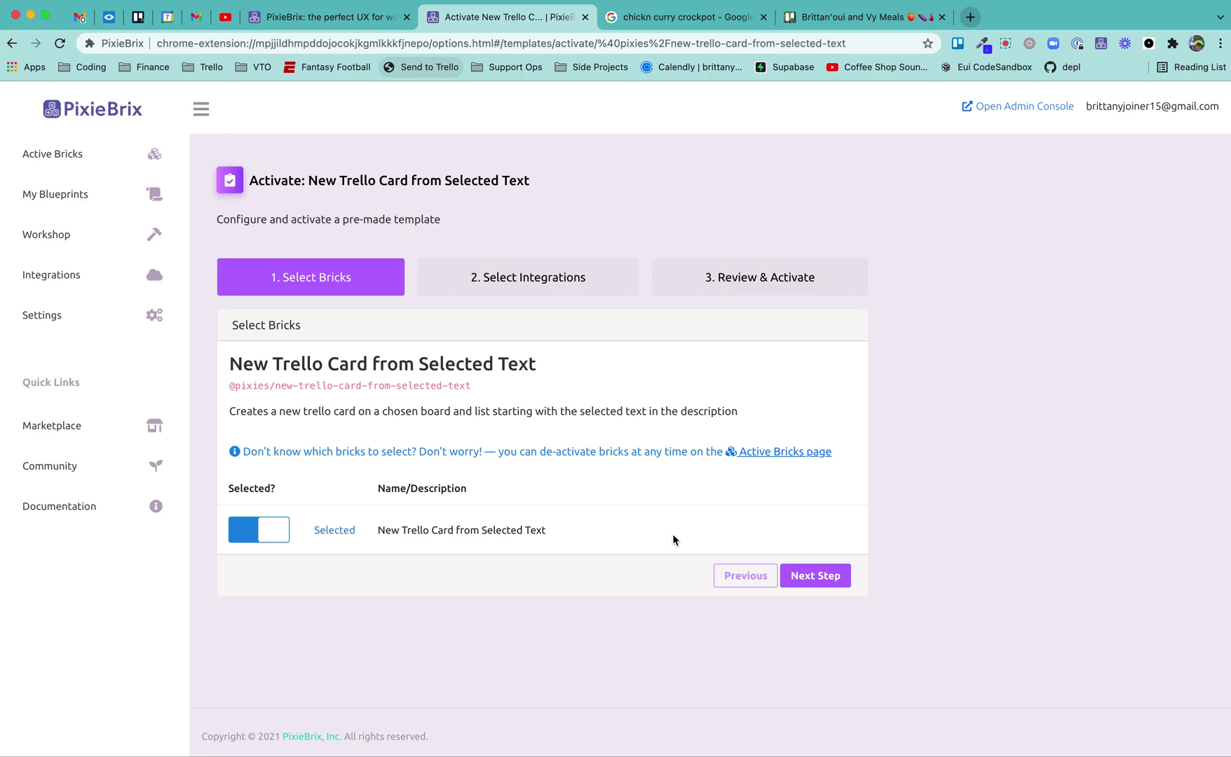
Step: Keep the existing private Trello configuration, discarding a new one, and activate the blueprint
{"action": "left_click", "coordinate": [820, 584]}
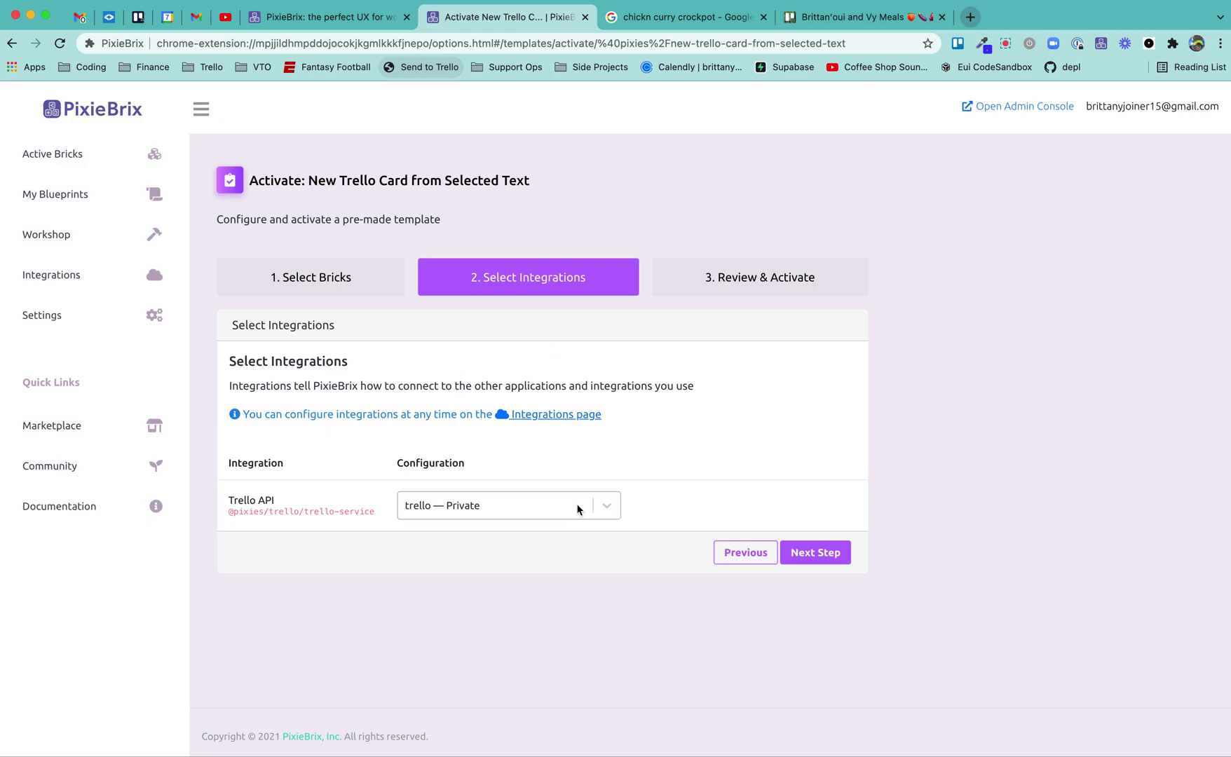
{"action": "left_click", "coordinate": [607, 506]}
{"action": "left_click", "coordinate": [508, 560]}
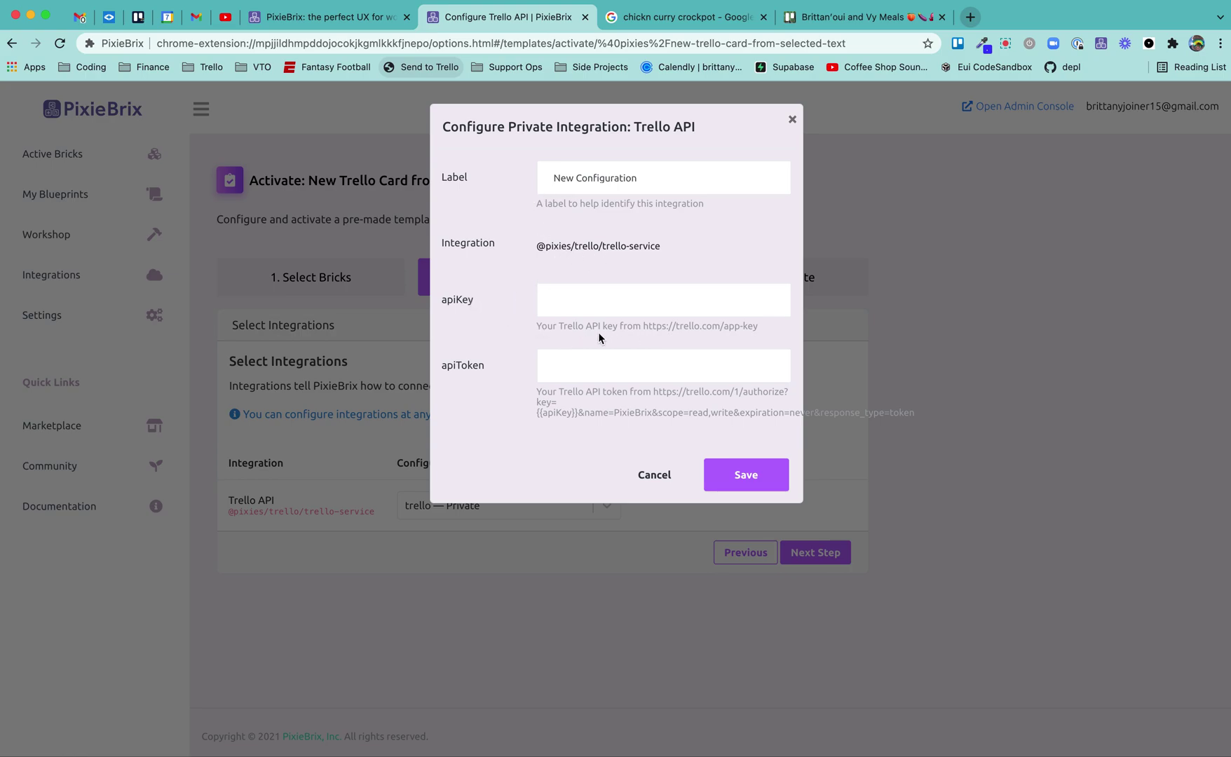
{"action": "left_click_drag", "start_coordinate": [643, 326], "coordinate": [768, 342]}
{"action": "left_click", "coordinate": [765, 343]}
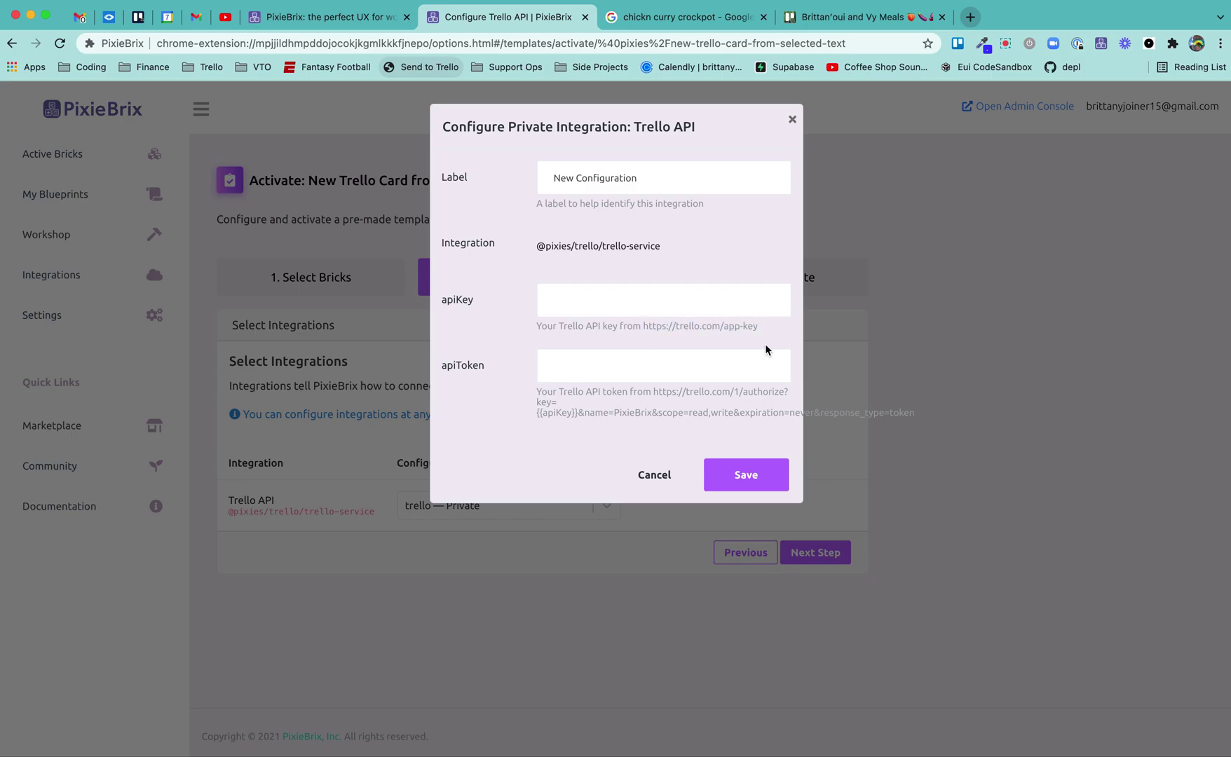
{"action": "left_click", "coordinate": [793, 120]}
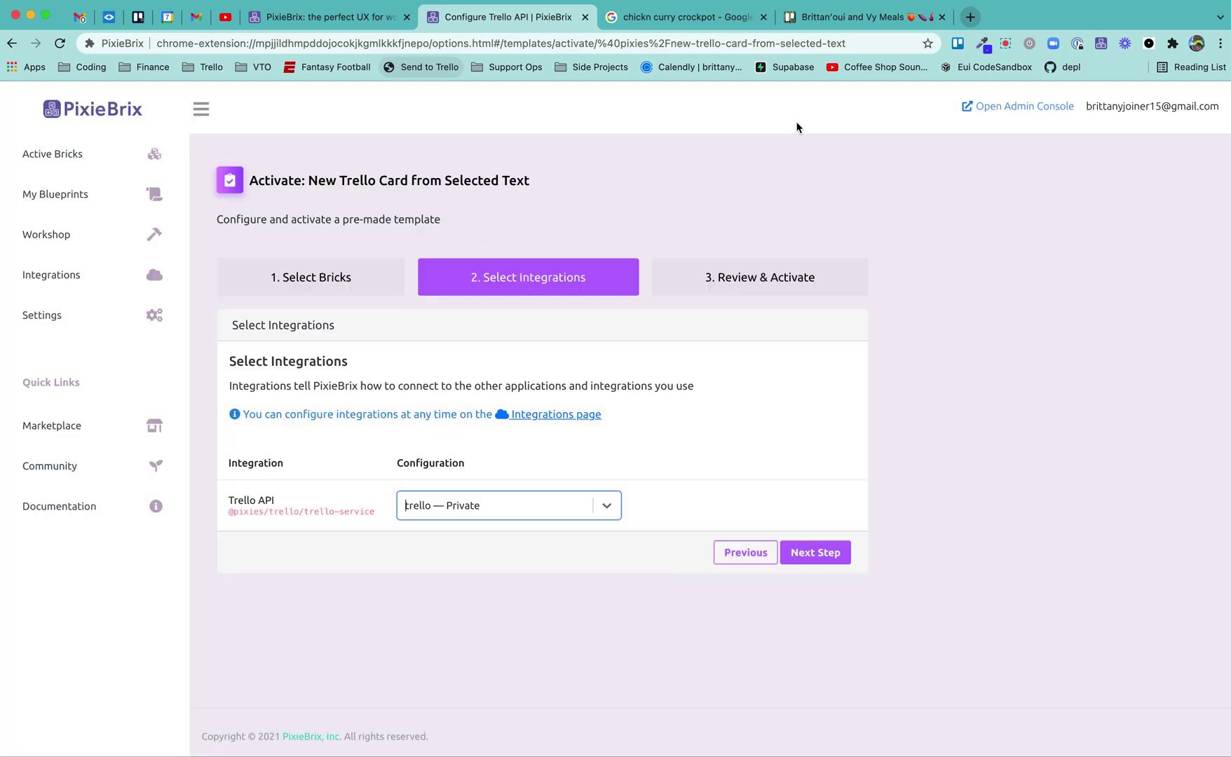
{"action": "left_click", "coordinate": [813, 552]}
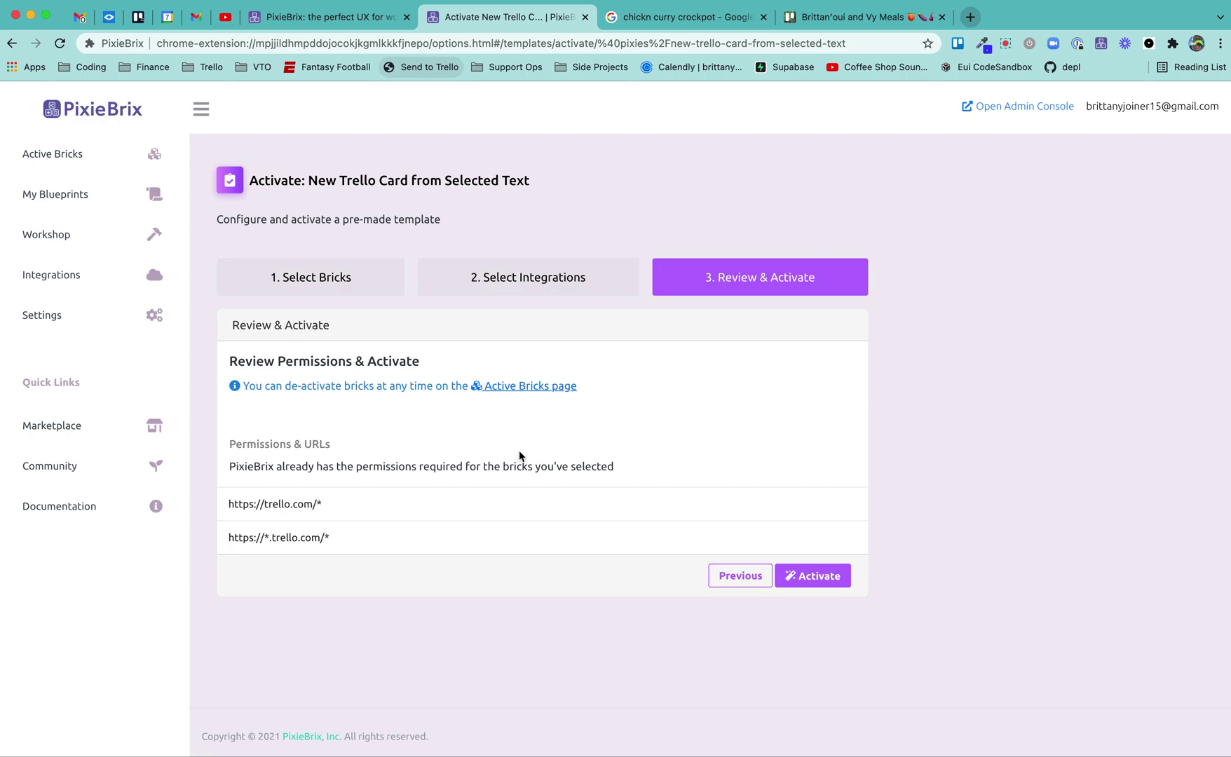
{"action": "left_click", "coordinate": [799, 575]}
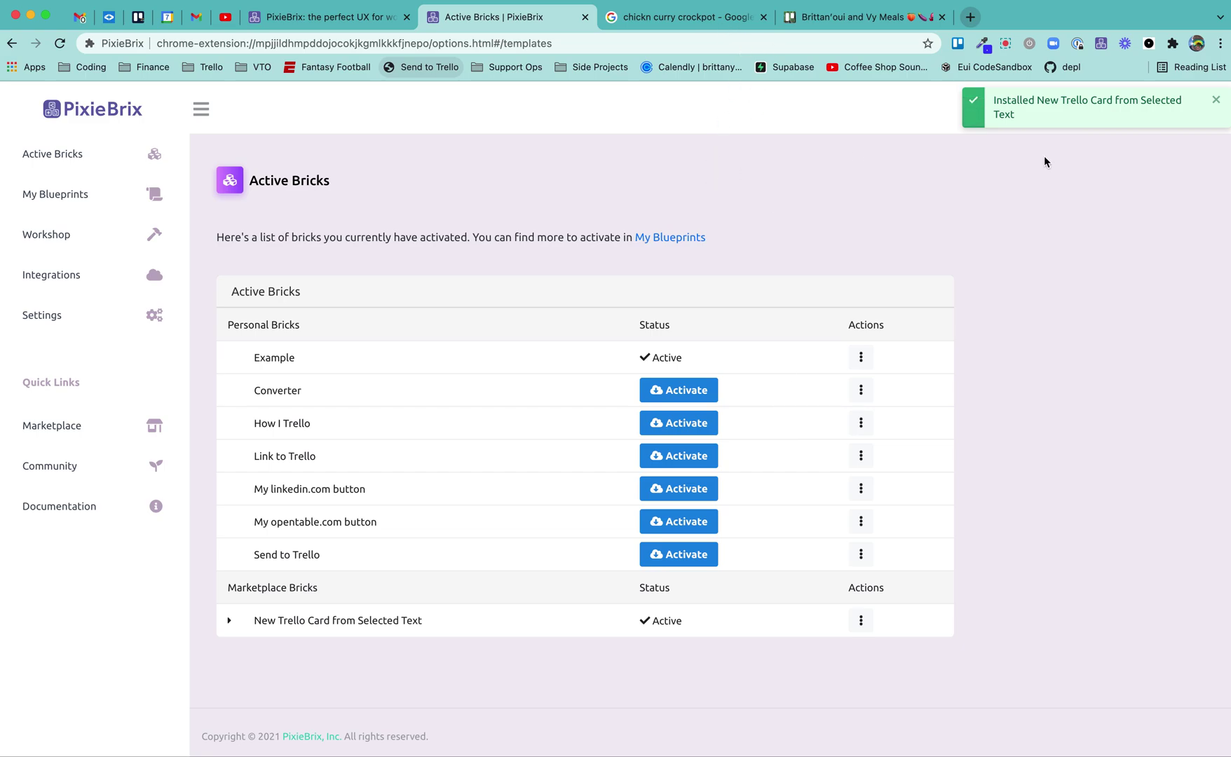
Step: Glance at the Trello meals board, then return to the chicken curry crockpot search results
{"action": "left_click", "coordinate": [868, 23]}
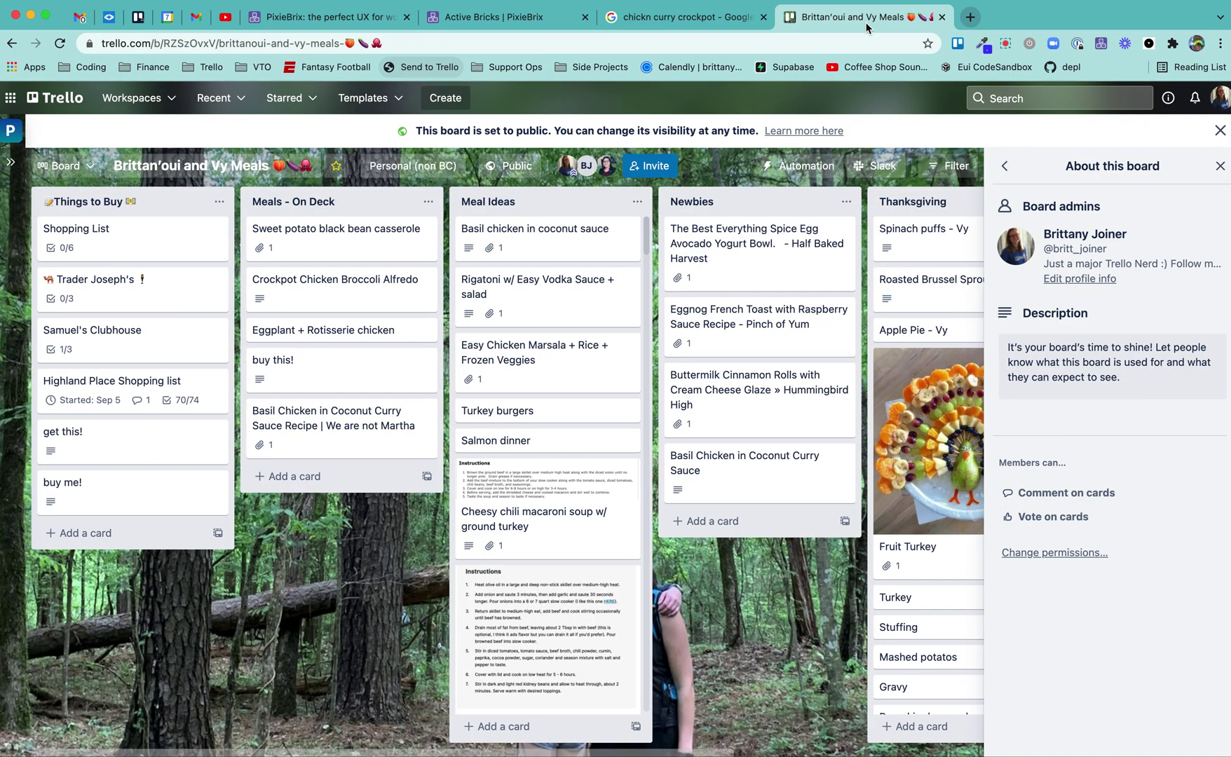
{"action": "scroll", "coordinate": [515, 369], "scroll_direction": "right", "scroll_amount": 3}
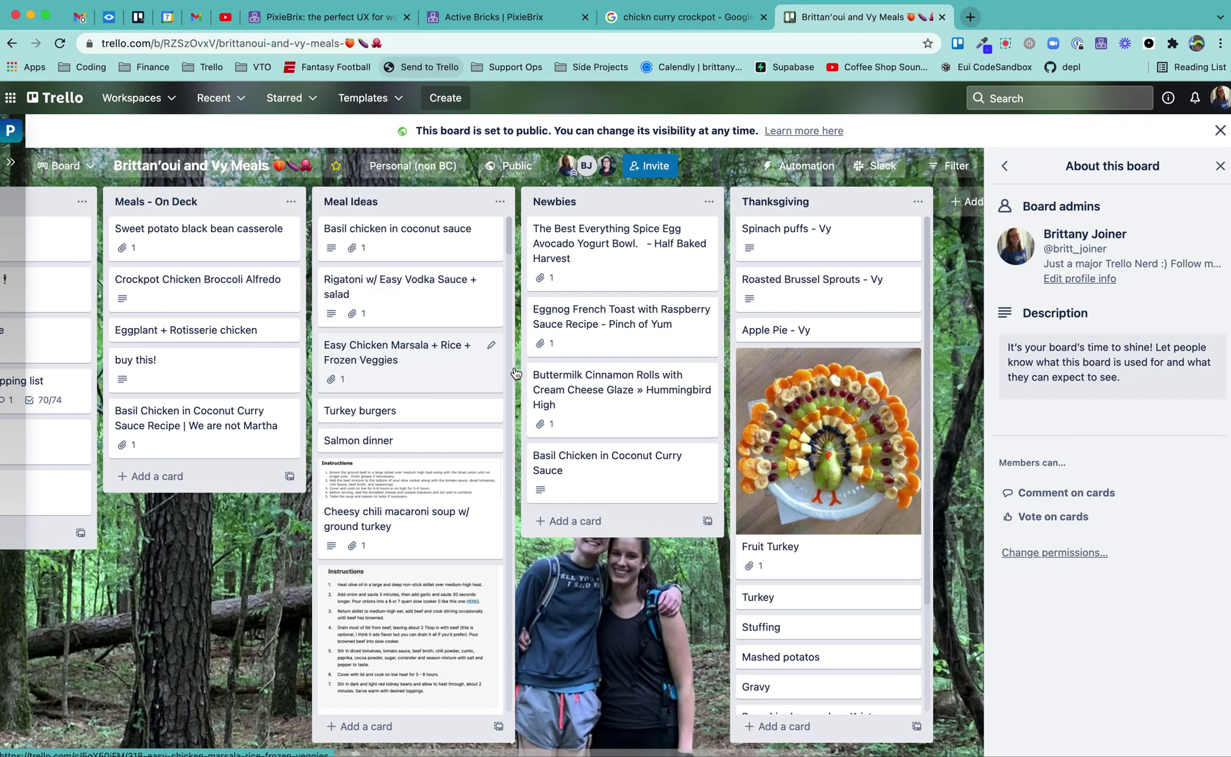
{"action": "scroll", "coordinate": [516, 373], "scroll_direction": "left", "scroll_amount": 1}
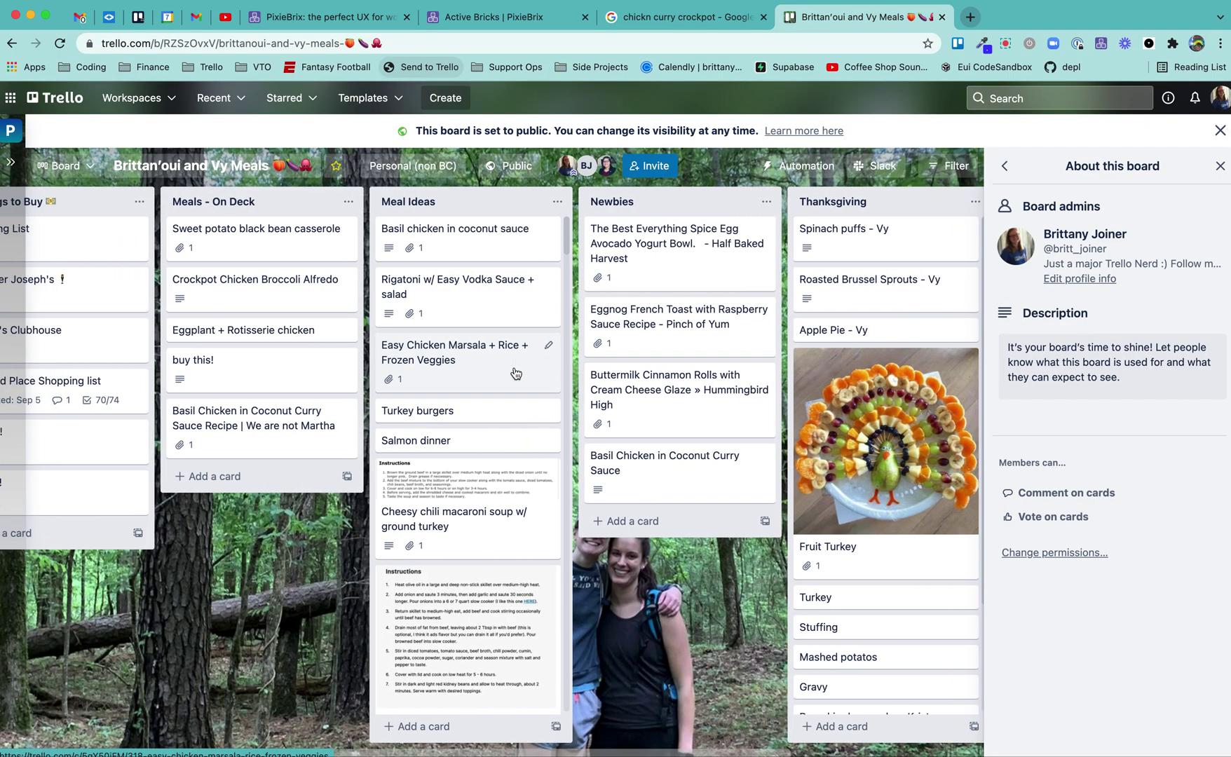
{"action": "key", "text": "ctrl+shift+Tab"}
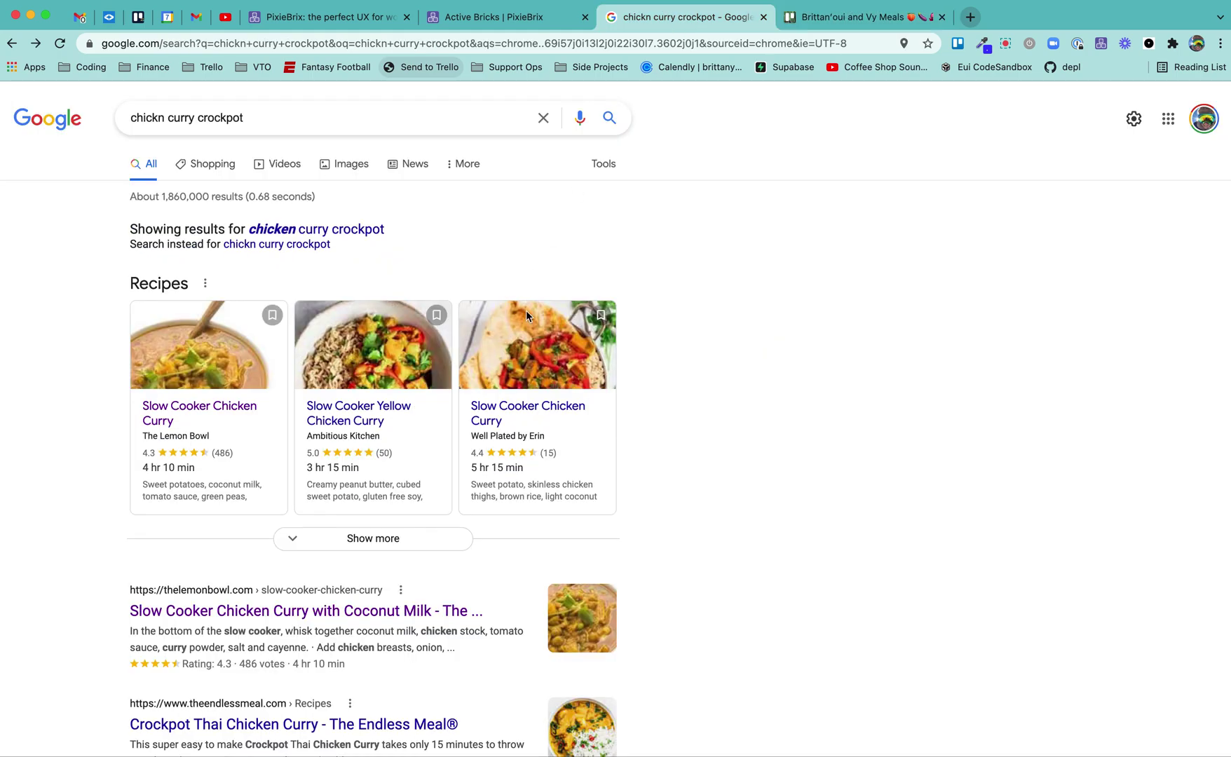
Step: Open the Lemon Bowl Slow Cooker Chicken Curry recipe and highlight 'chicken stock' in Ingredients
{"action": "left_click", "coordinate": [187, 418]}
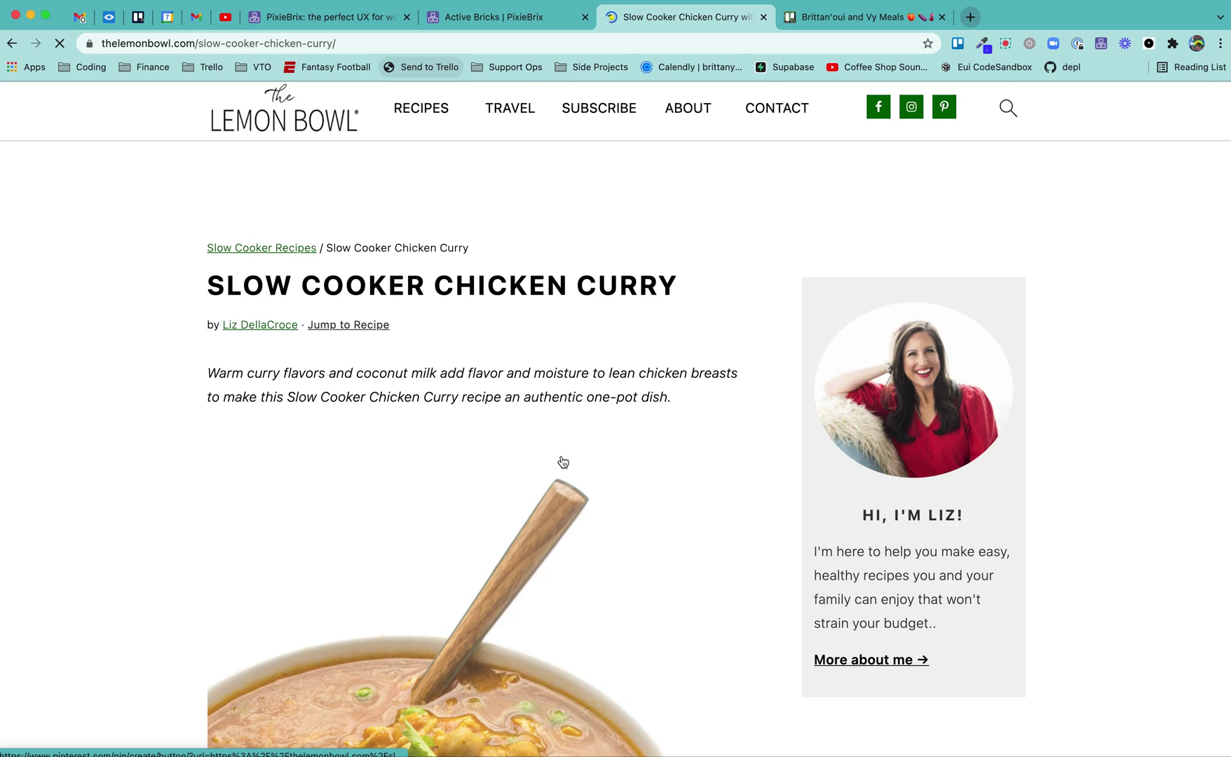
{"action": "scroll", "coordinate": [563, 462], "scroll_direction": "down", "scroll_amount": 15}
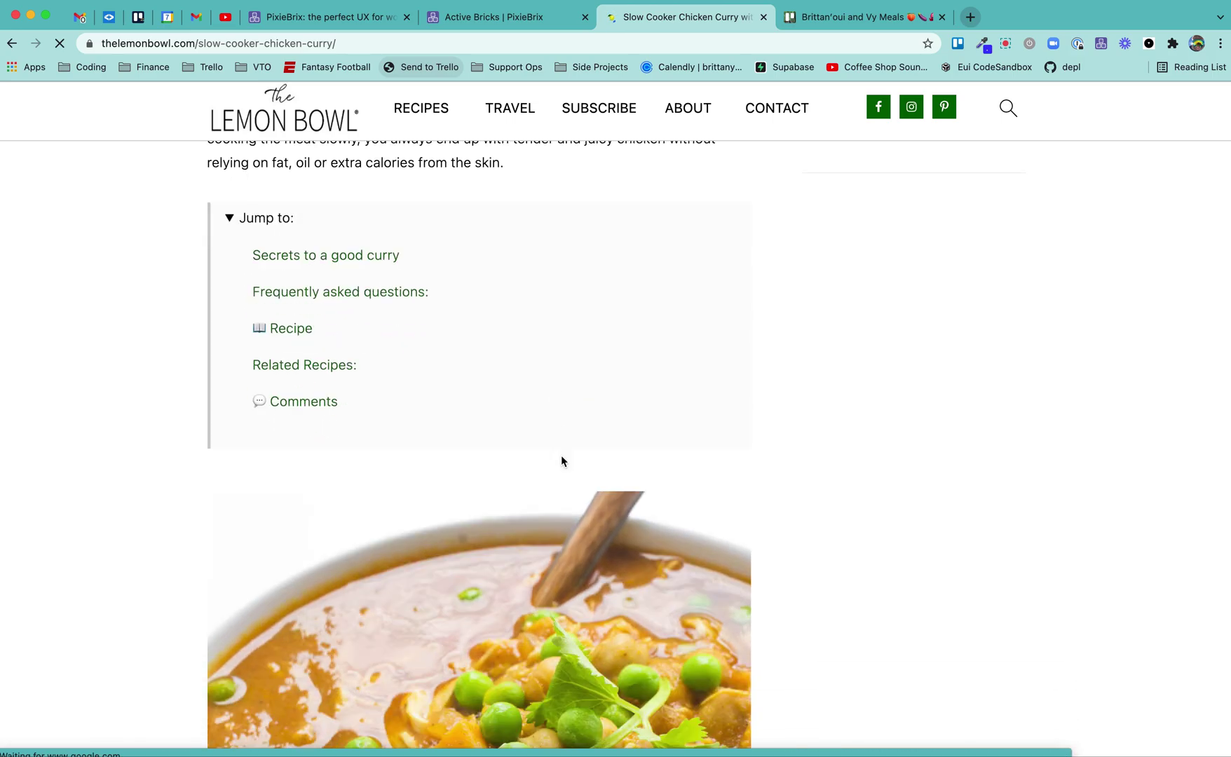
{"action": "scroll", "coordinate": [562, 457], "scroll_direction": "down", "scroll_amount": 20}
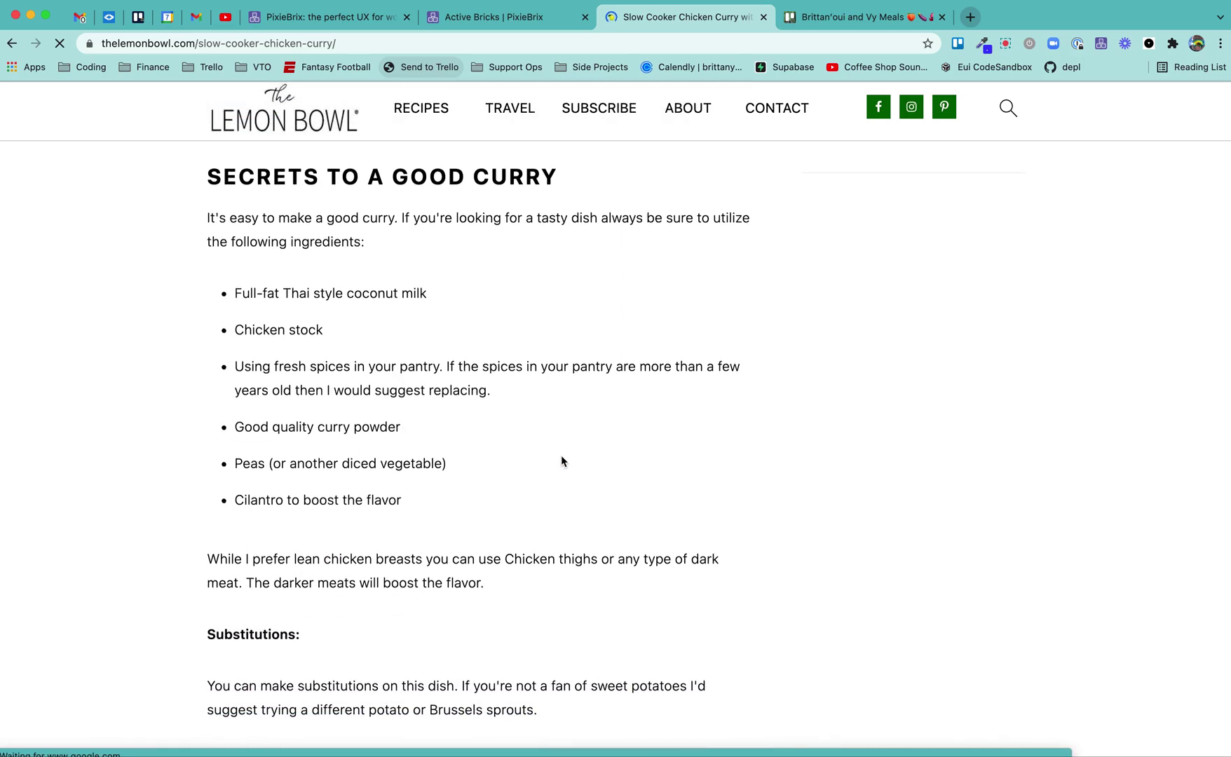
{"action": "scroll", "coordinate": [561, 459], "scroll_direction": "down", "scroll_amount": 15}
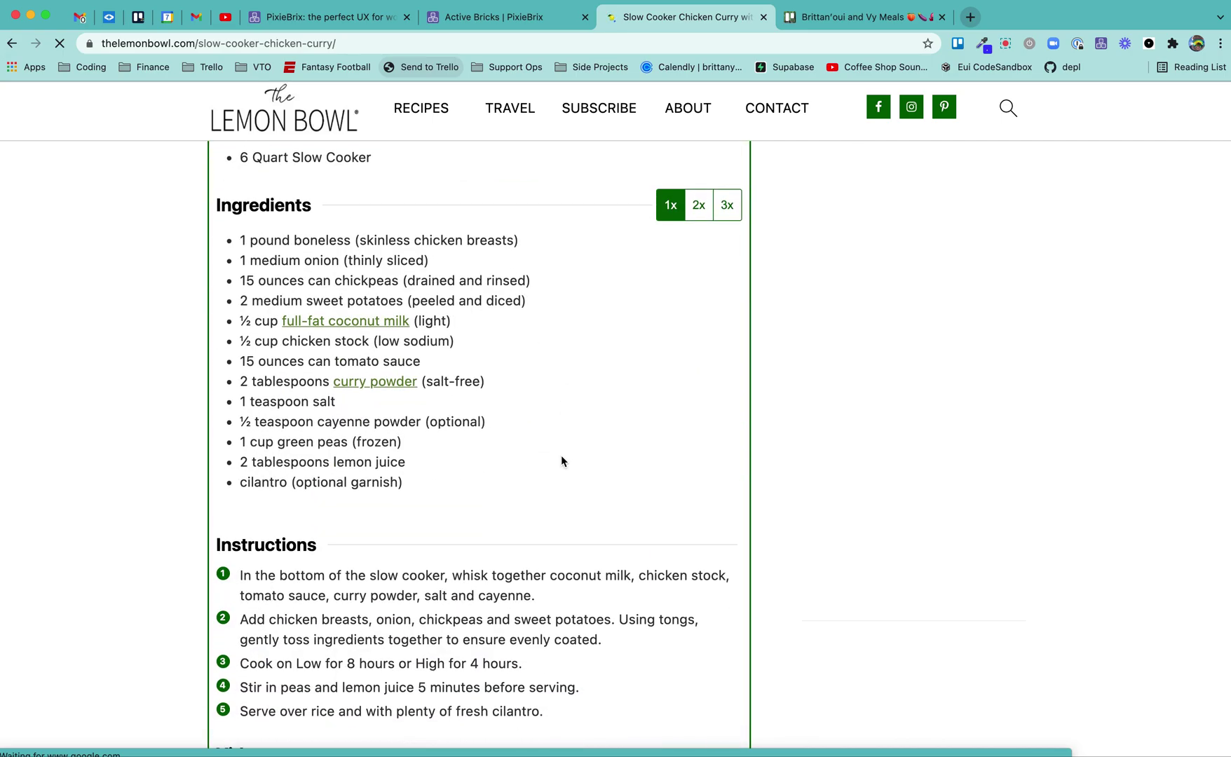
{"action": "left_click", "coordinate": [283, 344]}
{"action": "left_click_drag", "start_coordinate": [283, 344], "coordinate": [337, 346]}
Step: Start a new Trello card from the selected 'chicken stock' text and choose the meals board
{"action": "right_click", "coordinate": [352, 343]}
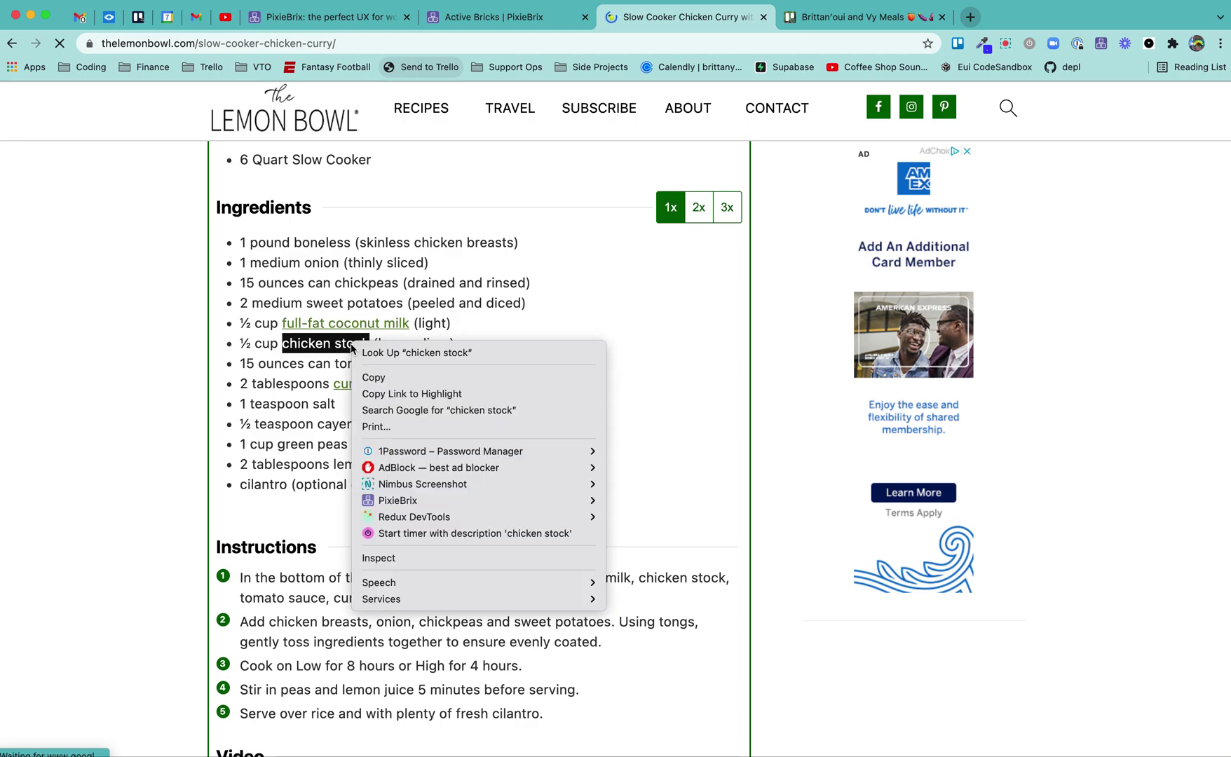
{"action": "mouse_move", "coordinate": [405, 502]}
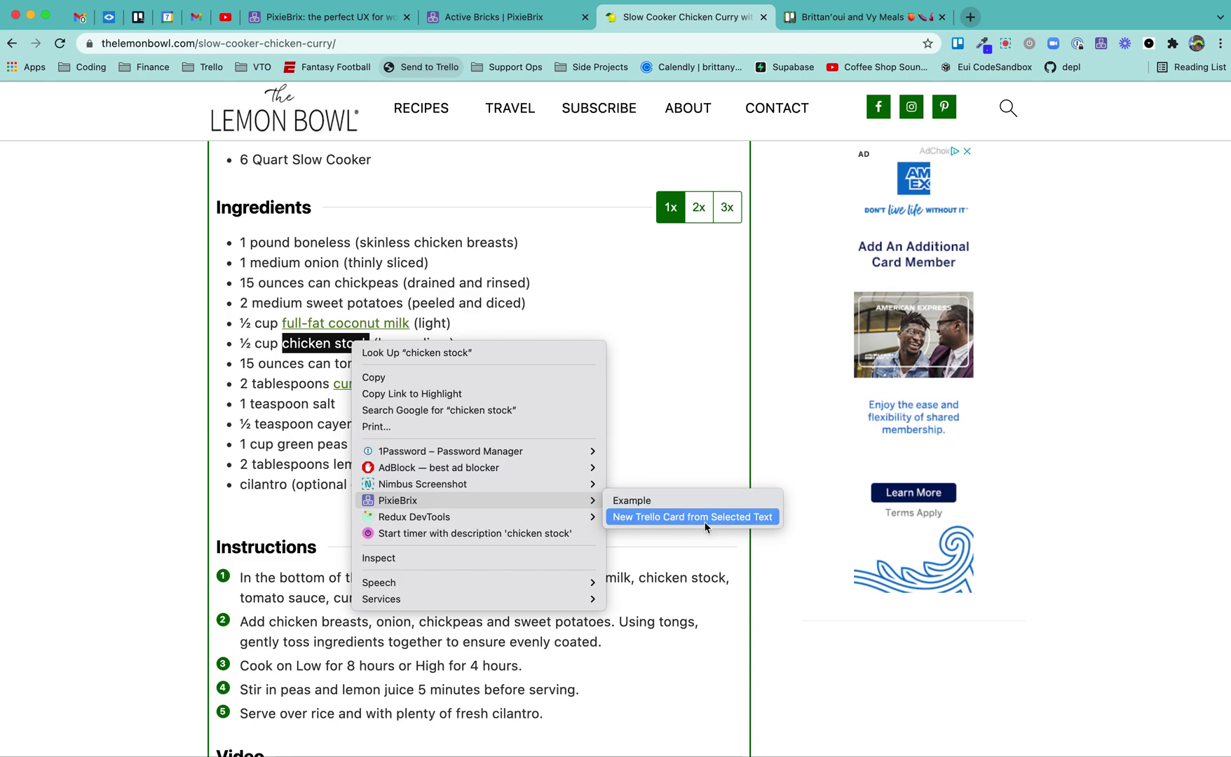
{"action": "left_click", "coordinate": [721, 523]}
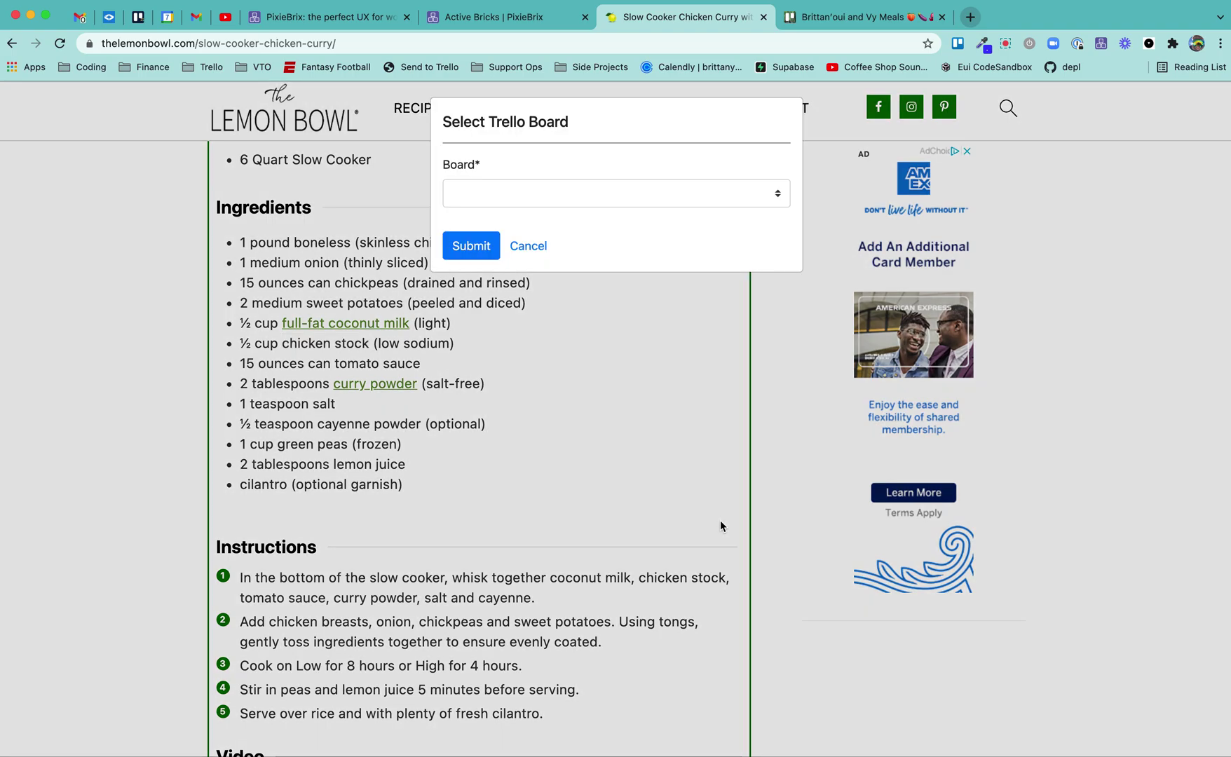
{"action": "left_click", "coordinate": [679, 194]}
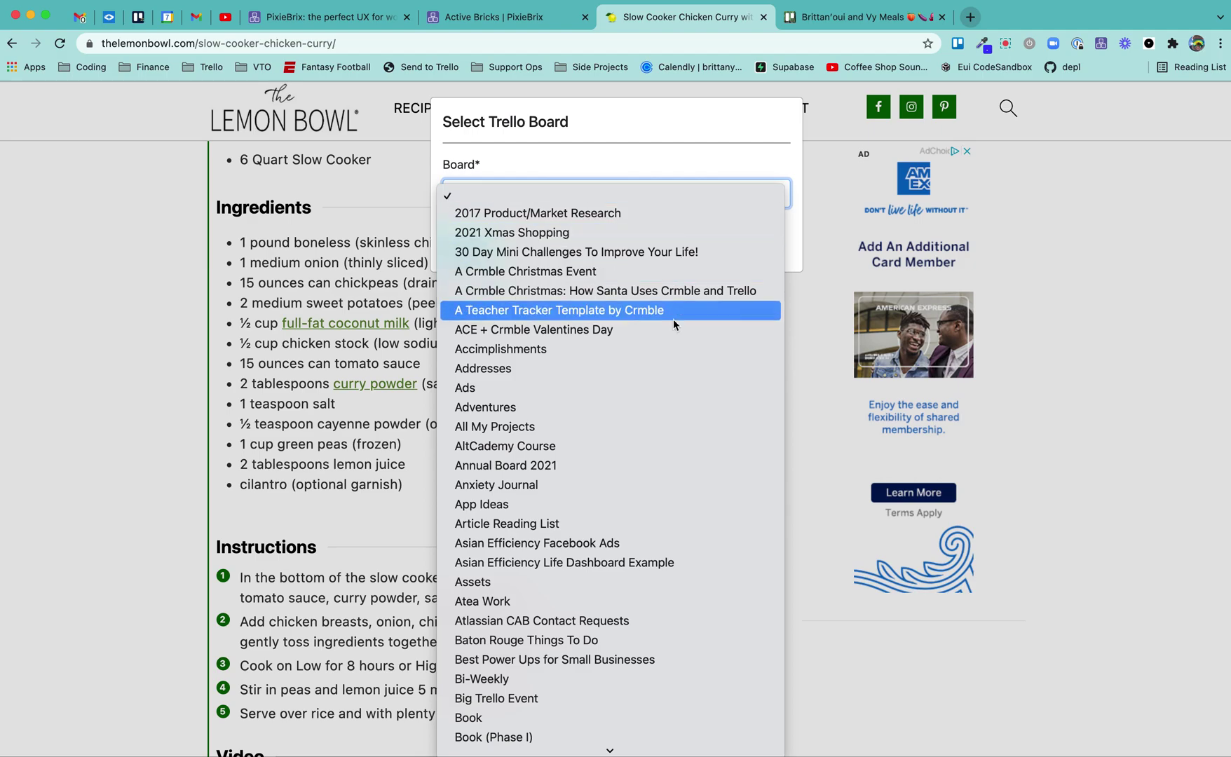
{"action": "scroll", "coordinate": [673, 319], "scroll_direction": "down", "scroll_amount": 10}
{"action": "left_click", "coordinate": [623, 488]}
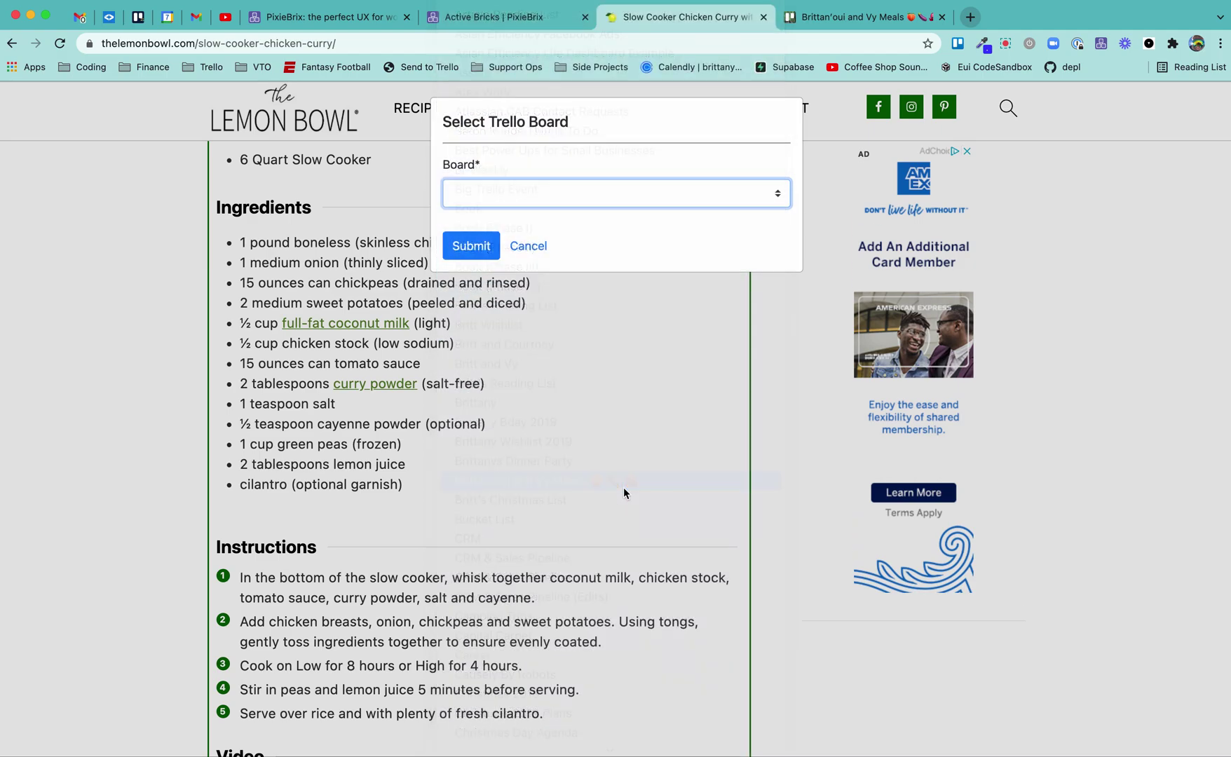
{"action": "left_click", "coordinate": [470, 247]}
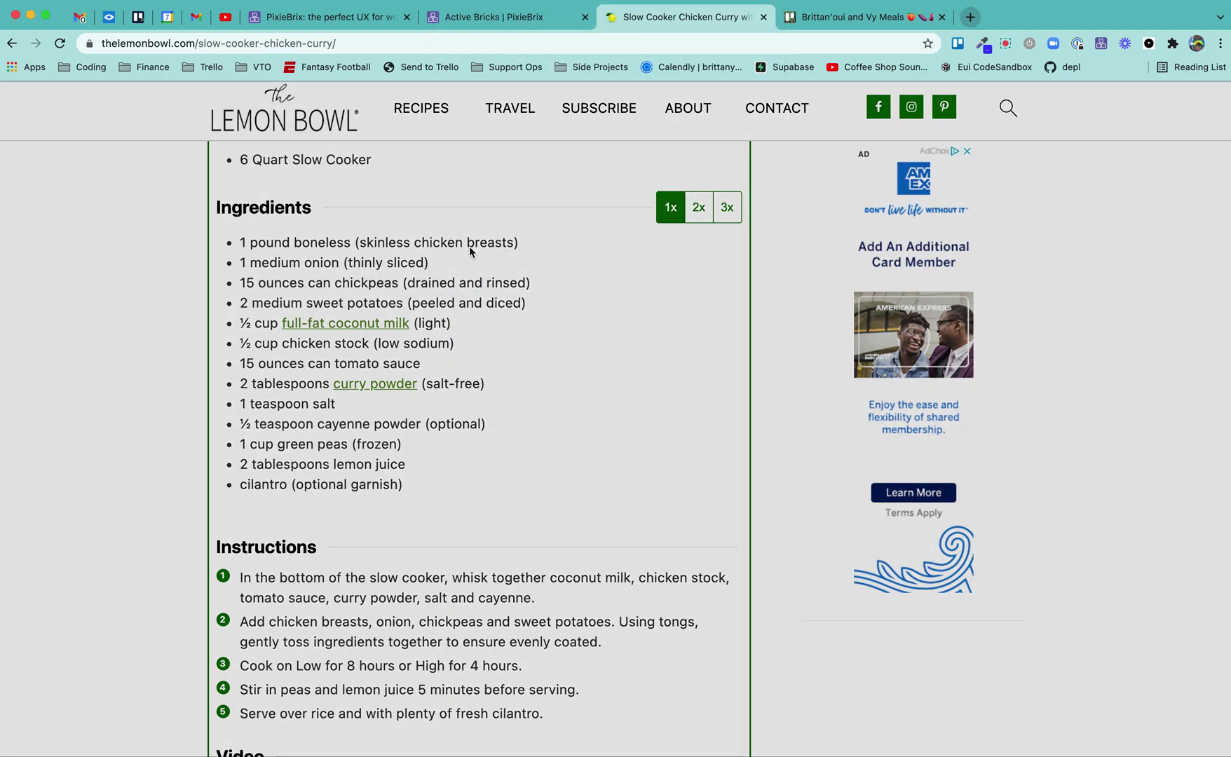
Step: Put the card in the Things to Buy list, finish the title as 'buy me!', and submit it
{"action": "left_click", "coordinate": [526, 193]}
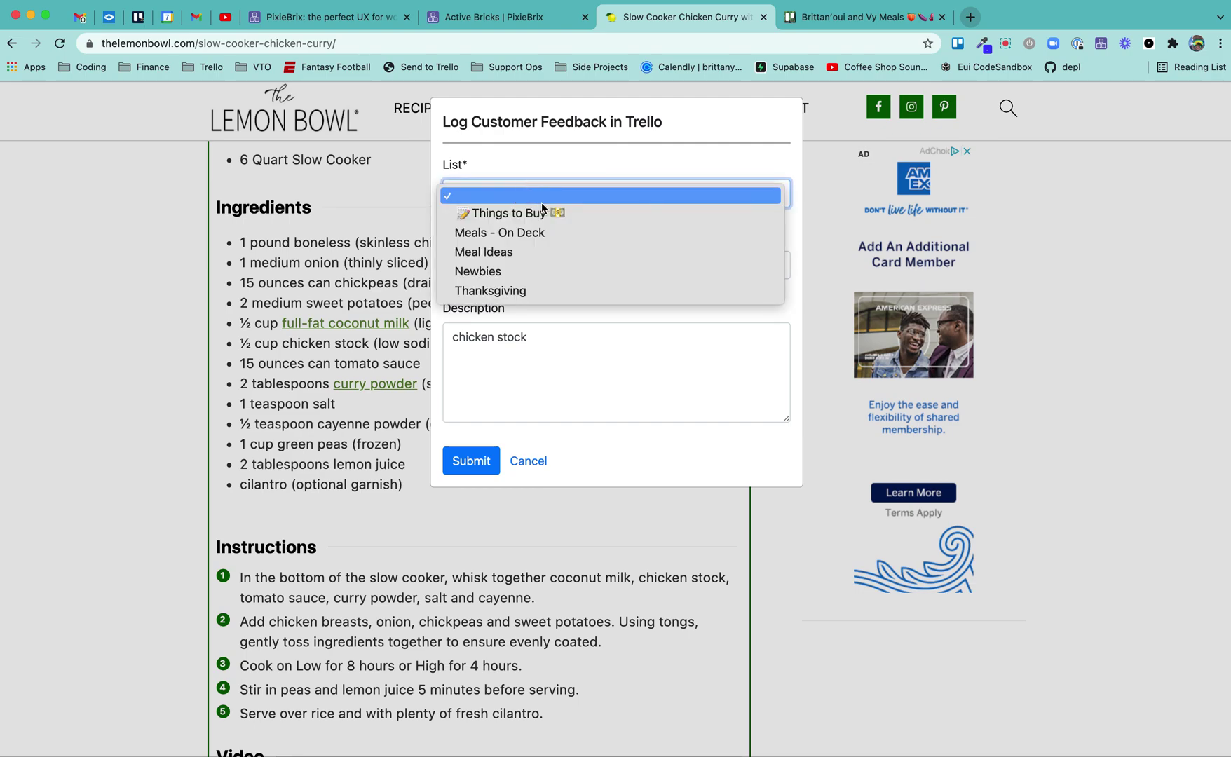
{"action": "left_click", "coordinate": [561, 219]}
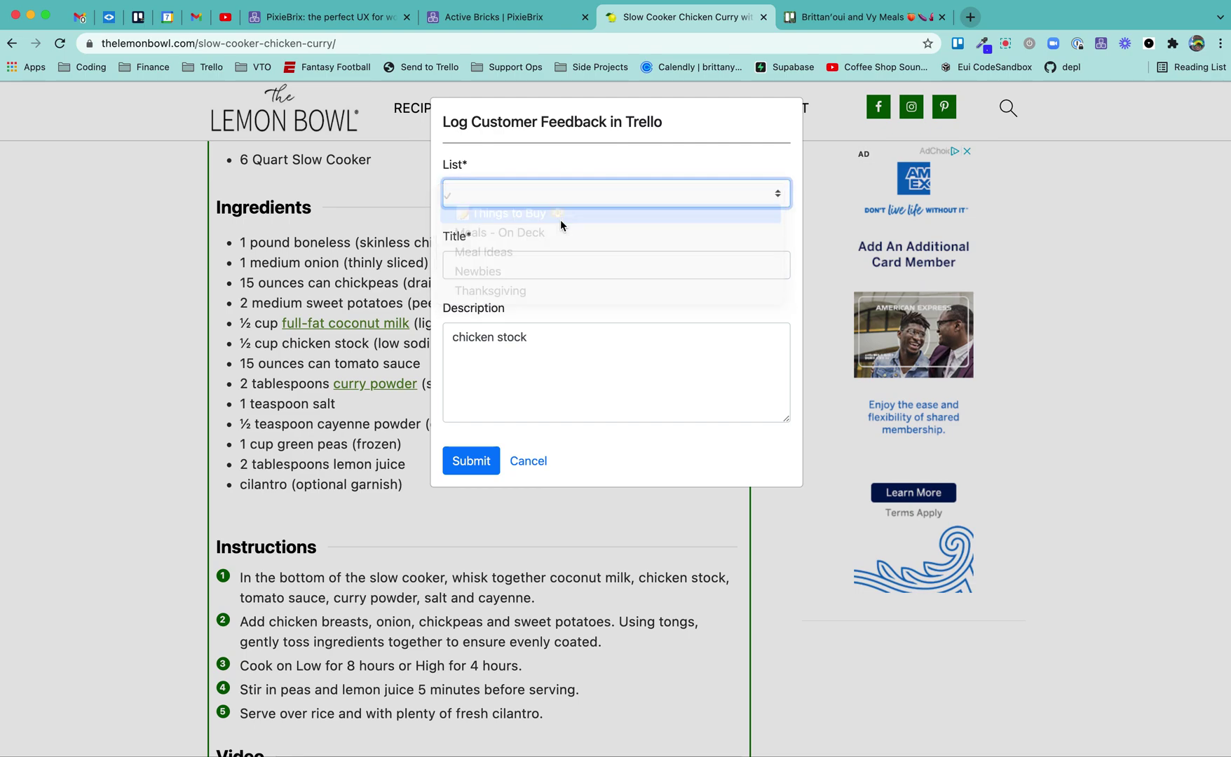
{"action": "left_click", "coordinate": [516, 269]}
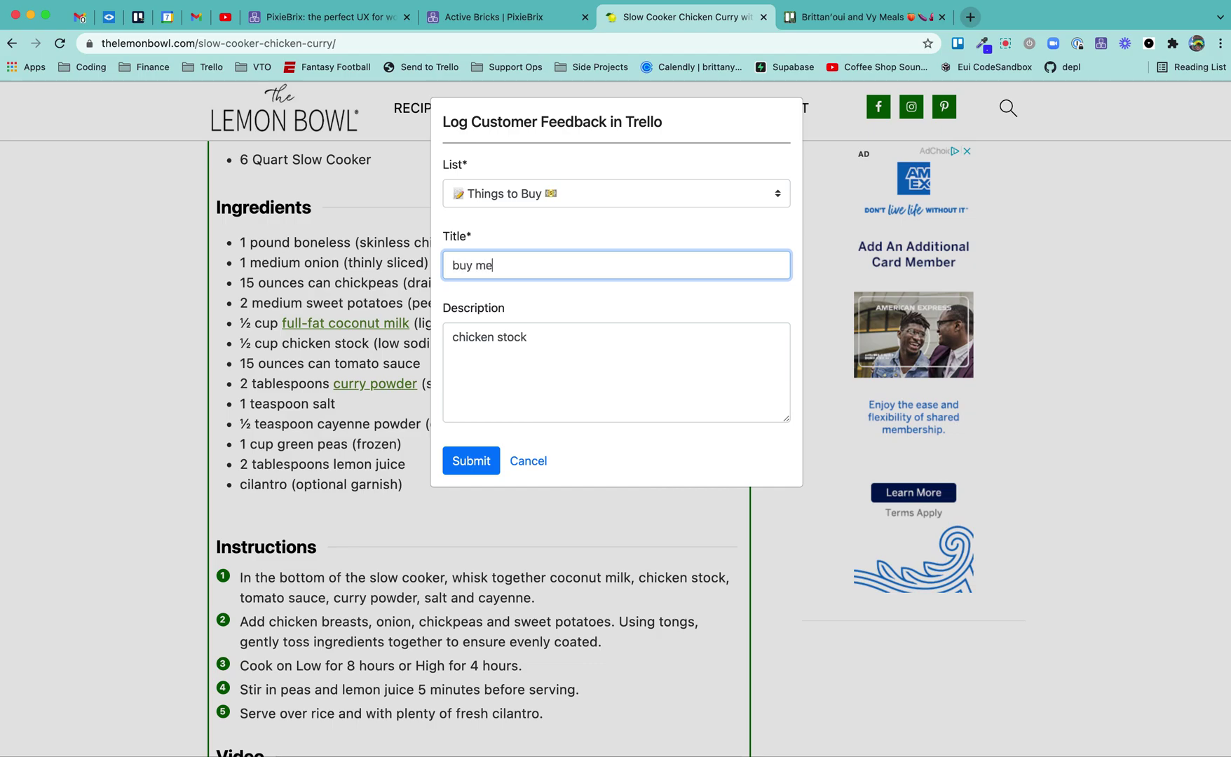
{"action": "type", "text": "!"}
{"action": "left_click", "coordinate": [463, 460]}
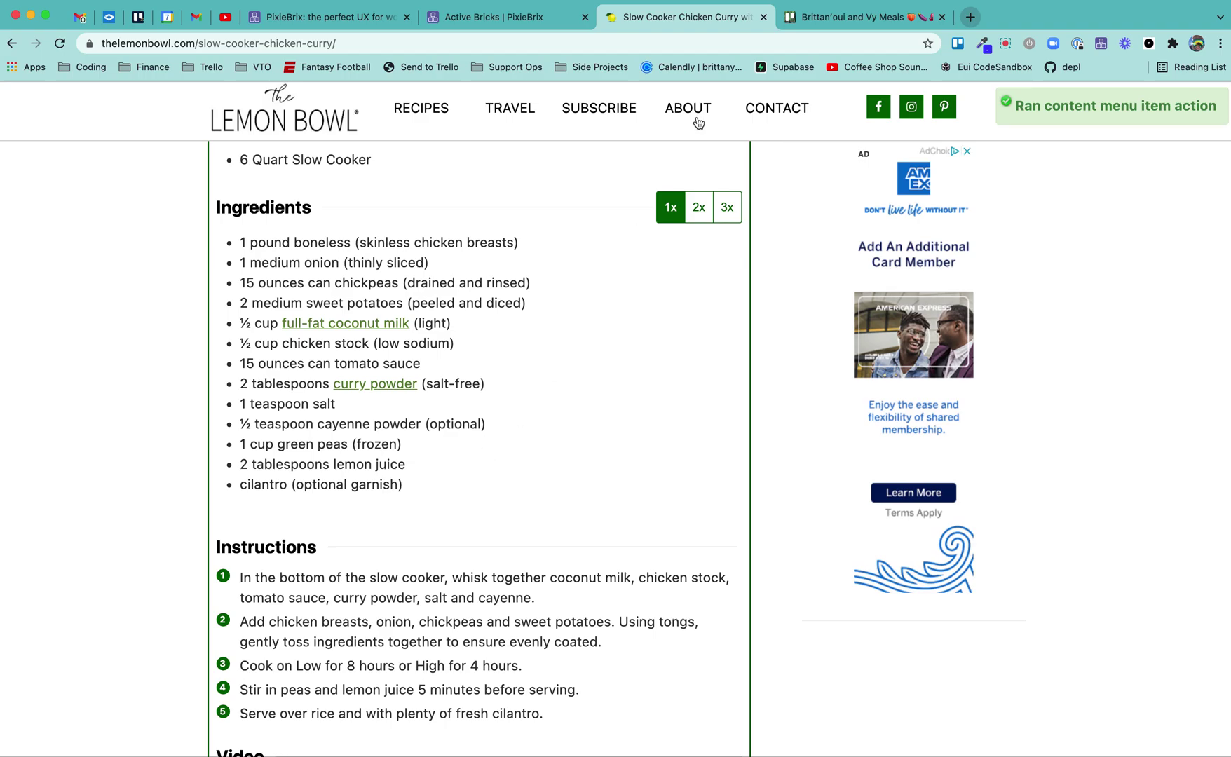
{"action": "left_click", "coordinate": [810, 21]}
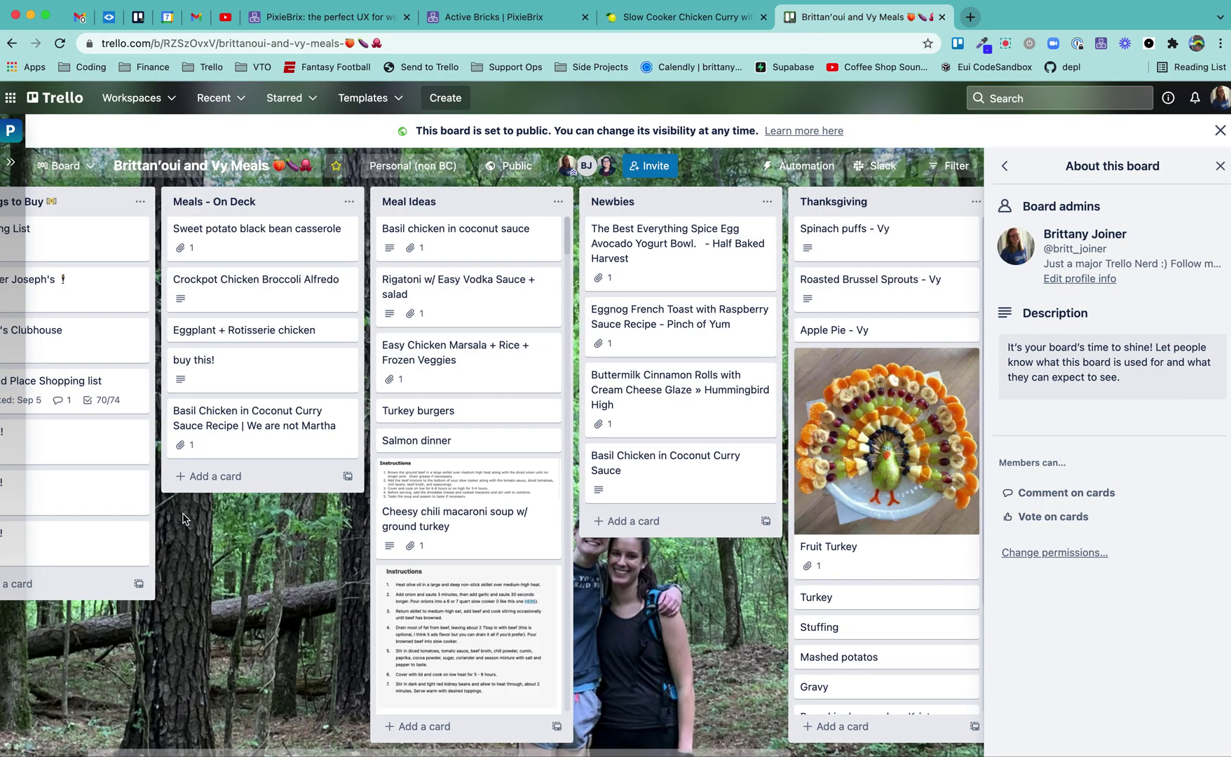
Step: Open the 'buy me!' card in Things to Buy to confirm its chicken stock description, then return to Active Bricks
{"action": "scroll", "coordinate": [183, 518], "scroll_direction": "left", "scroll_amount": 2}
{"action": "left_click", "coordinate": [121, 536]}
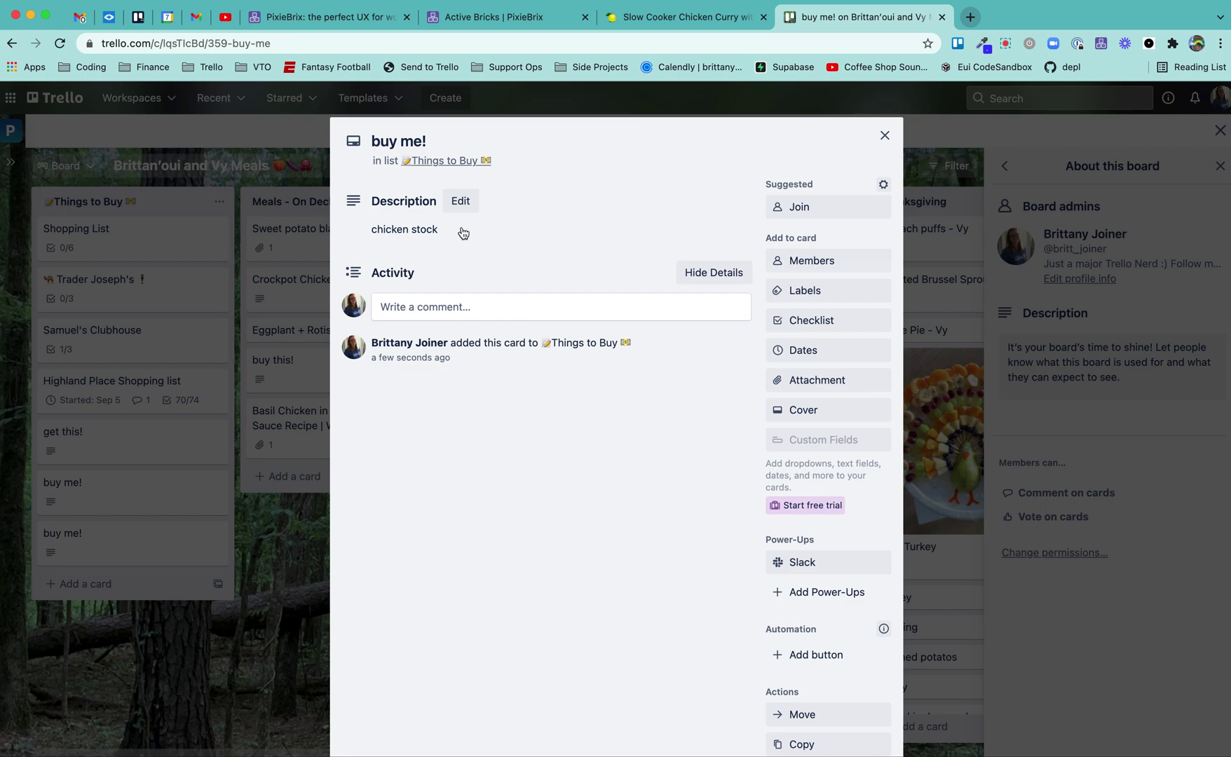
{"action": "left_click", "coordinate": [506, 20]}
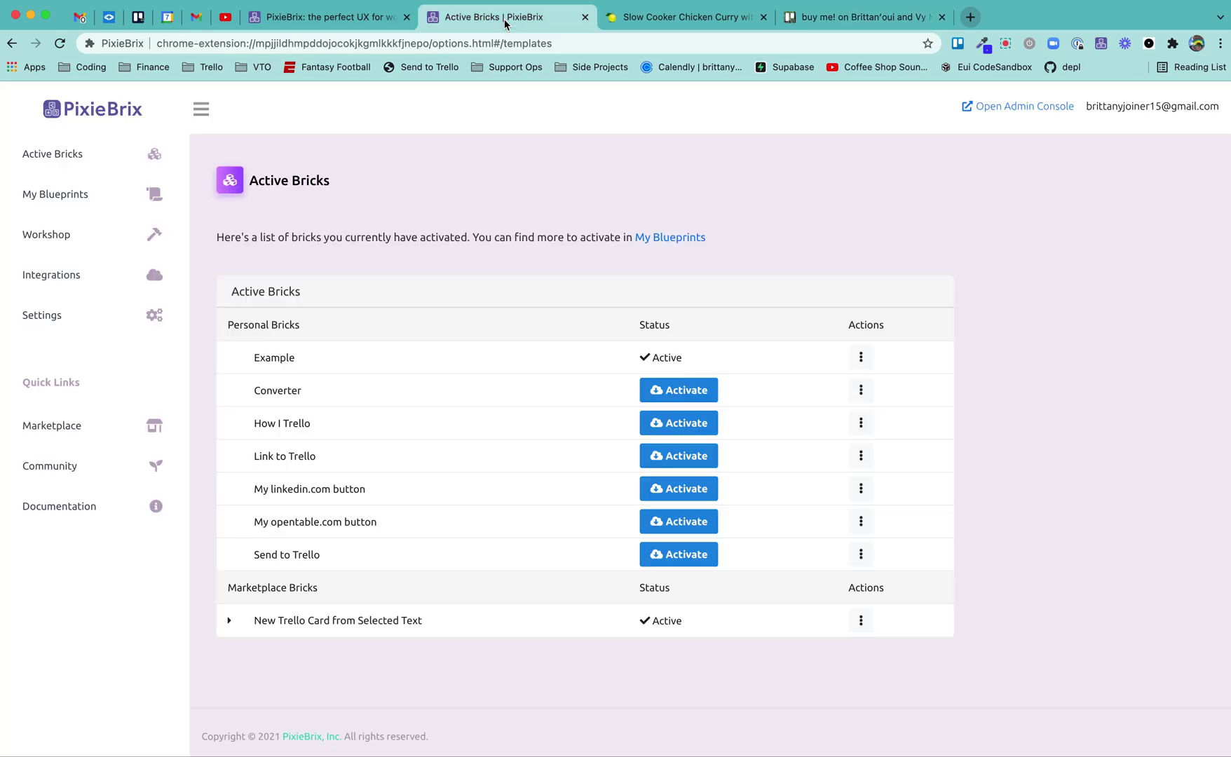
Step: Return to the recipe page, clear the text highlight, and open DevTools via Inspect
{"action": "left_click", "coordinate": [688, 21]}
{"action": "left_click", "coordinate": [85, 438]}
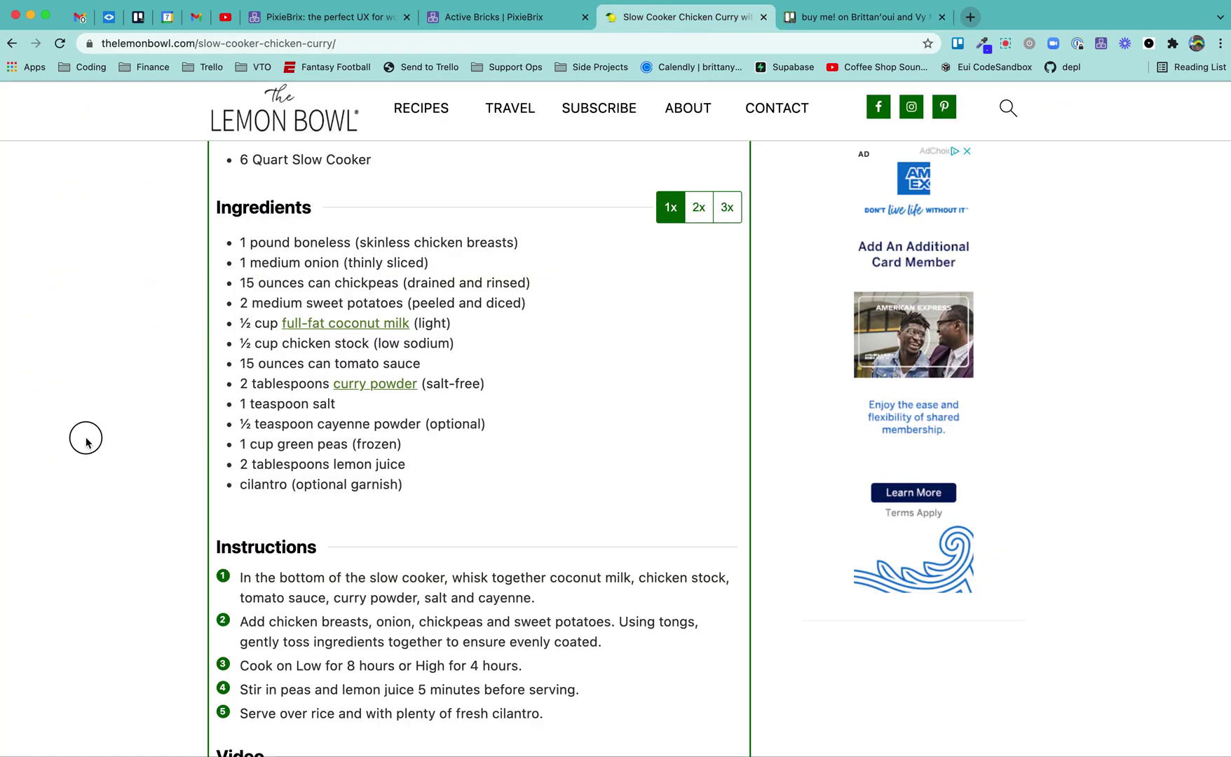
{"action": "scroll", "coordinate": [110, 559], "scroll_direction": "down", "scroll_amount": 2}
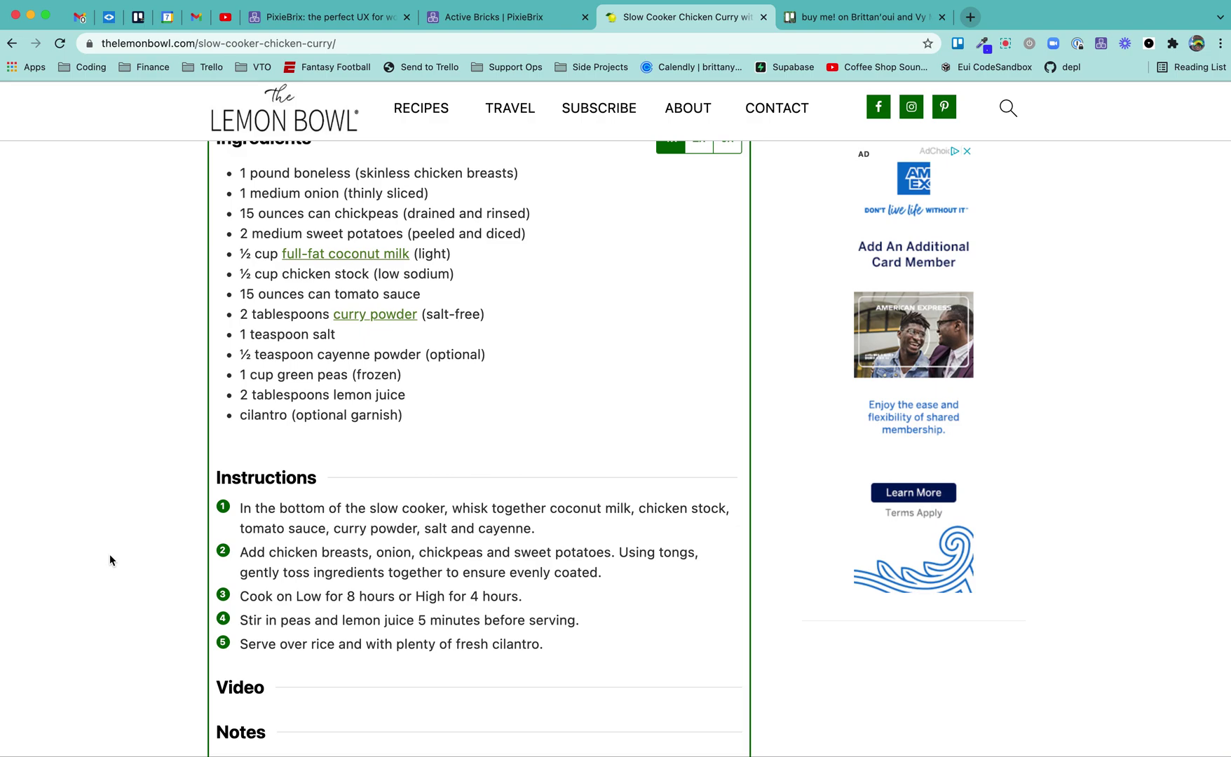
{"action": "right_click", "coordinate": [110, 559]}
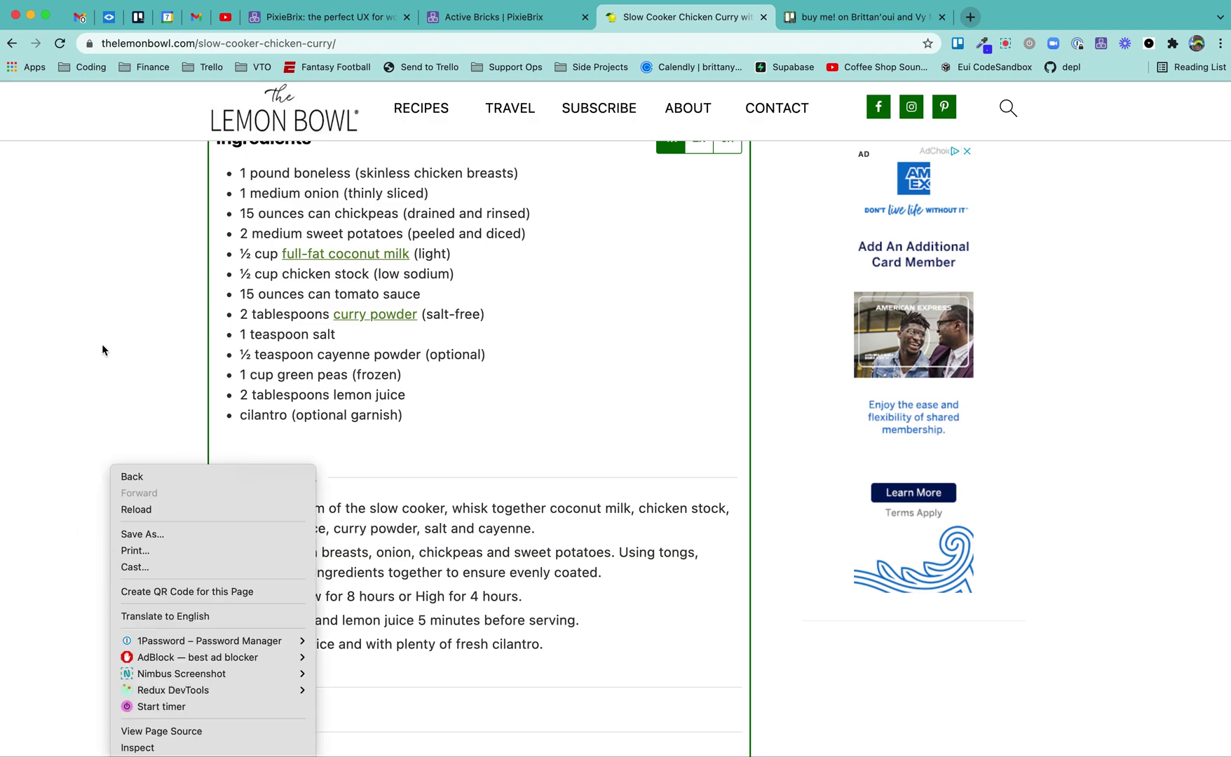
{"action": "key", "text": "Escape"}
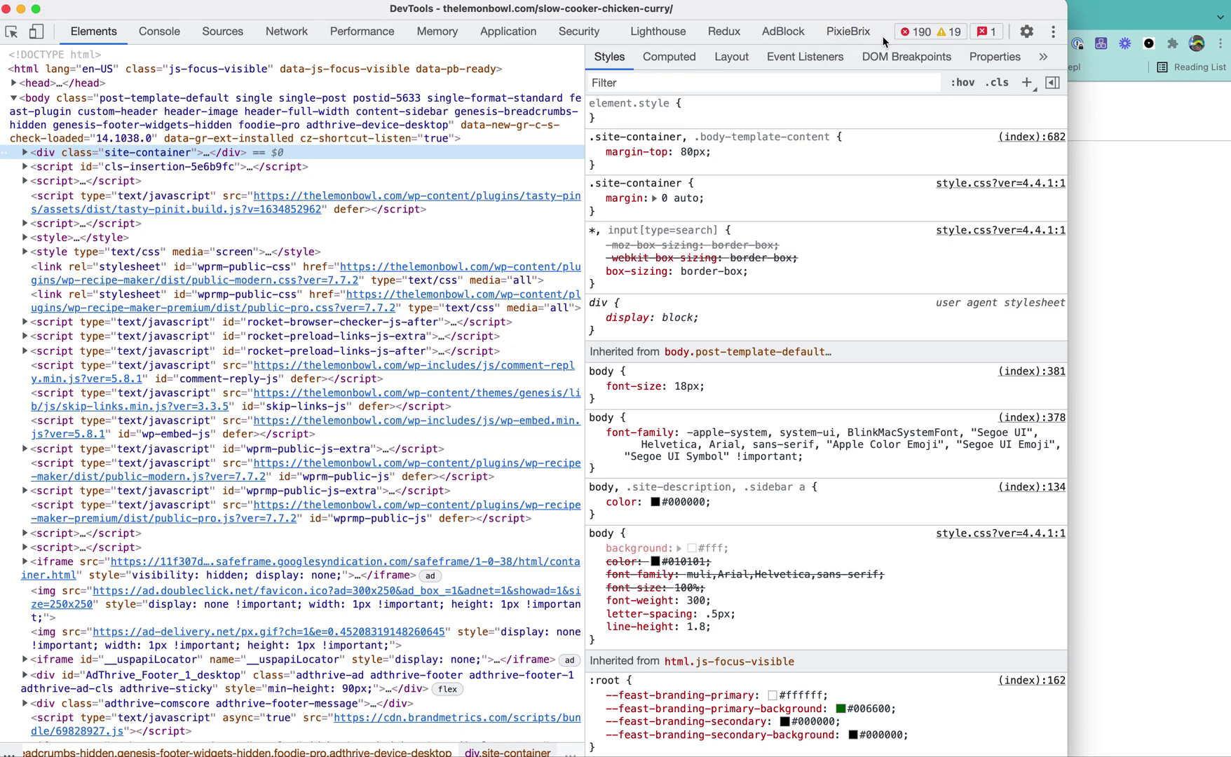
Step: Open the PixieBrix panel from the DevTools » overflow and resize the DevTools window
{"action": "left_click_drag", "start_coordinate": [975, 58], "coordinate": [783, 61]}
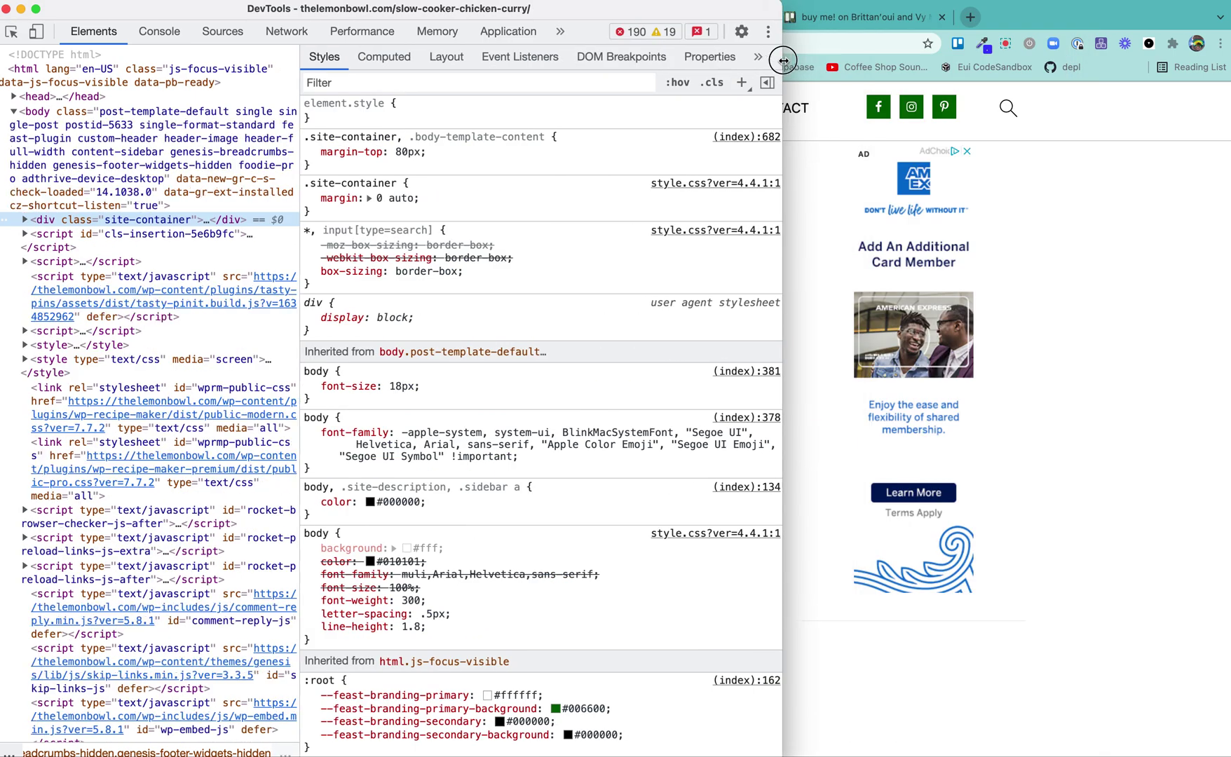
{"action": "left_click", "coordinate": [561, 31]}
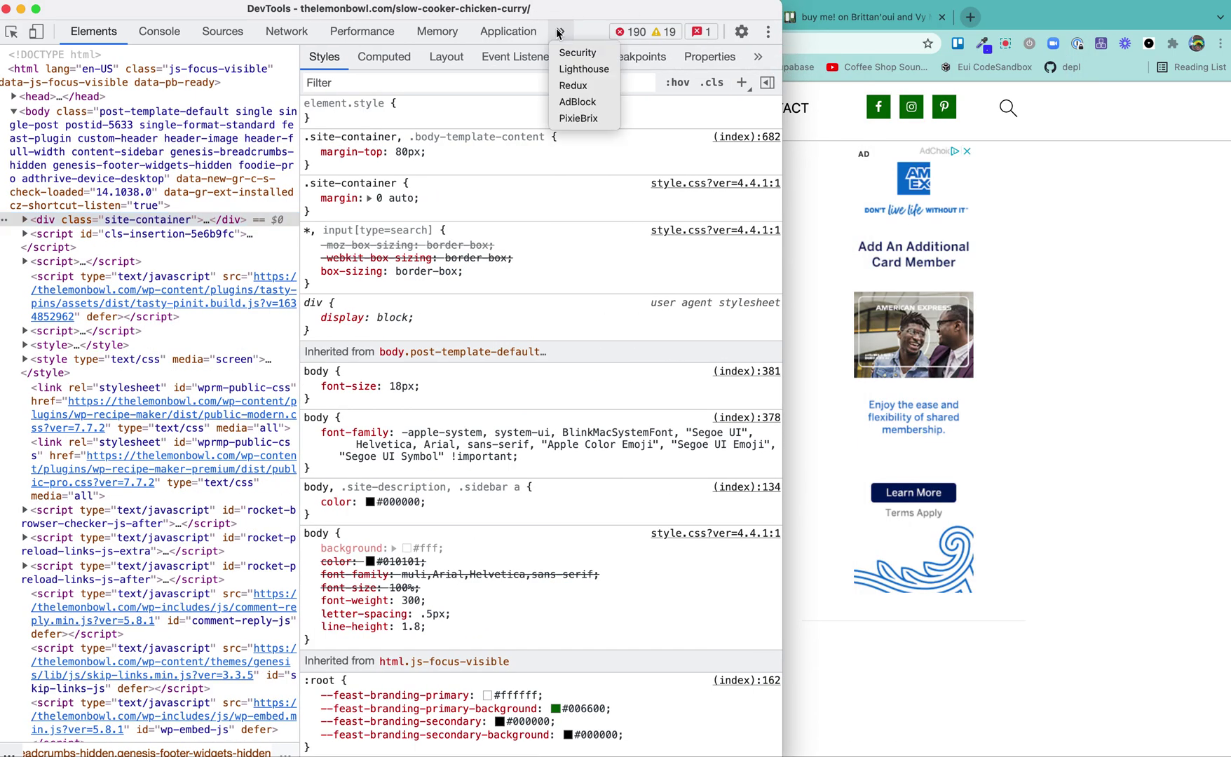
{"action": "left_click", "coordinate": [579, 119]}
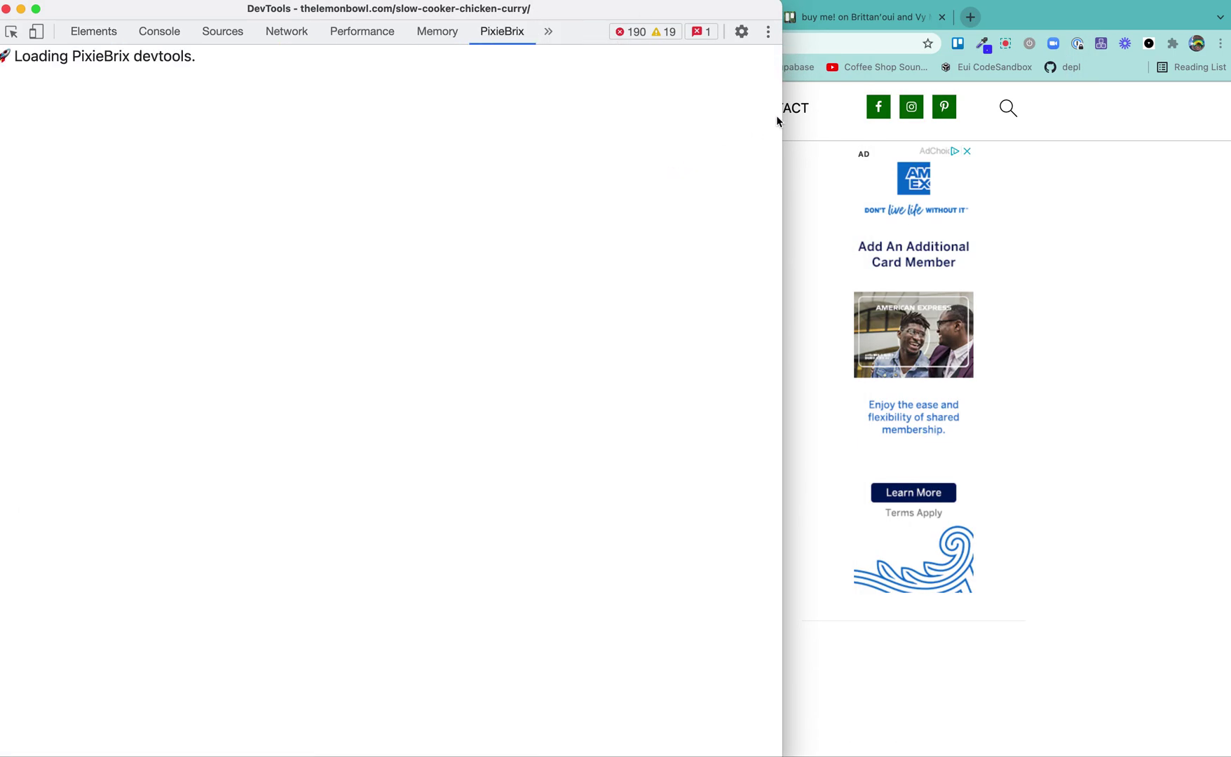
{"action": "left_click_drag", "start_coordinate": [784, 112], "coordinate": [1091, 148]}
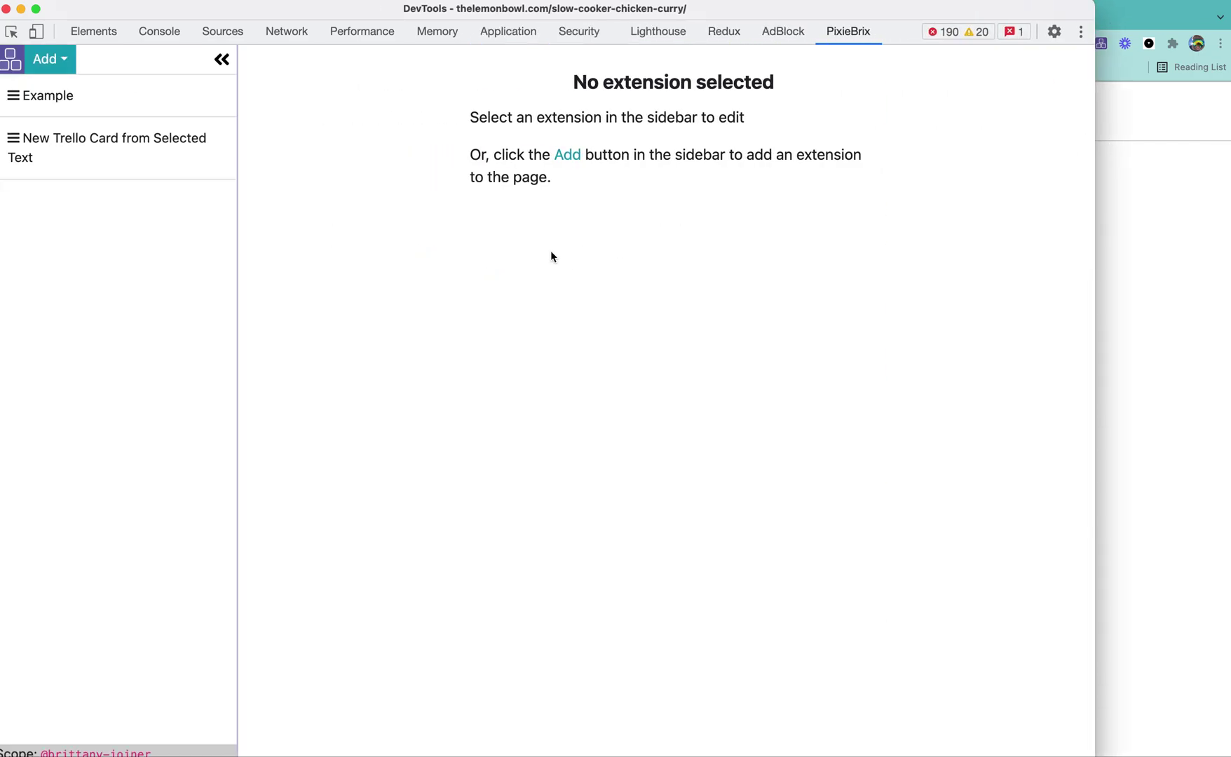
{"action": "left_click_drag", "start_coordinate": [326, 10], "coordinate": [363, 11]}
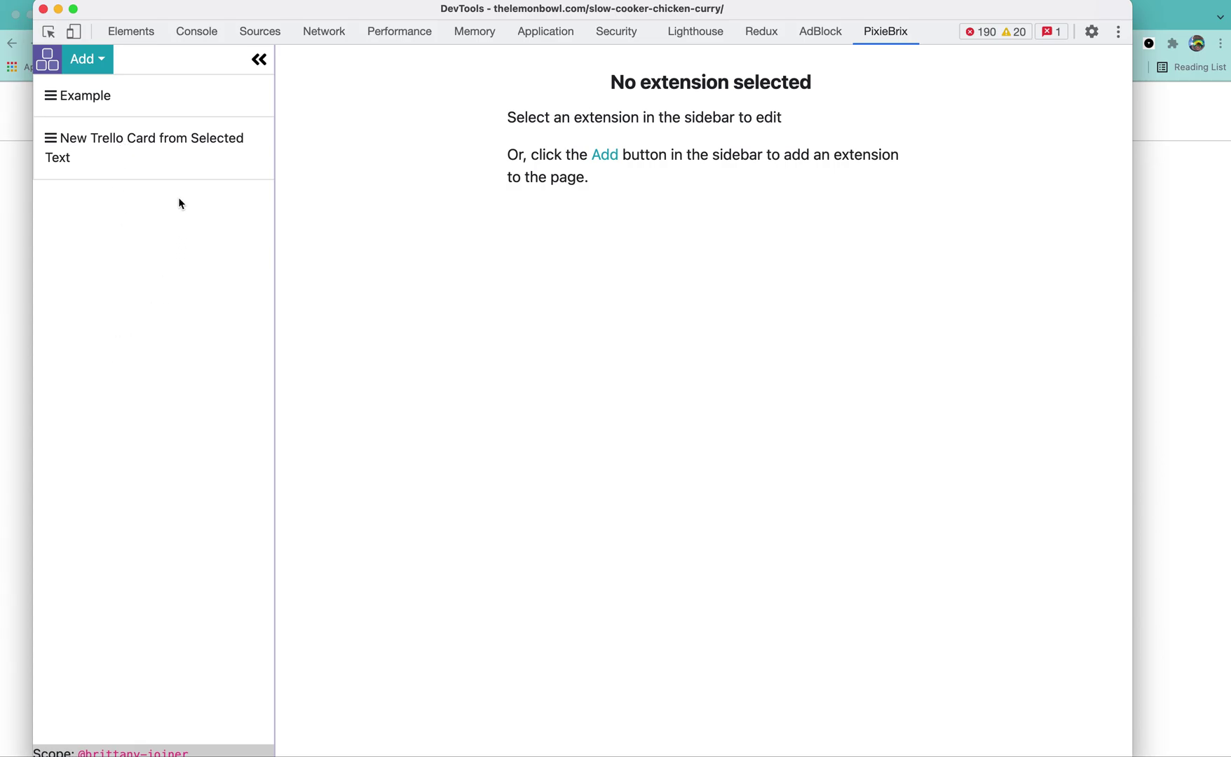
Step: Open New Trello Card from Selected Text, review its menu title, and show the Get Trello Username step
{"action": "left_click", "coordinate": [158, 143]}
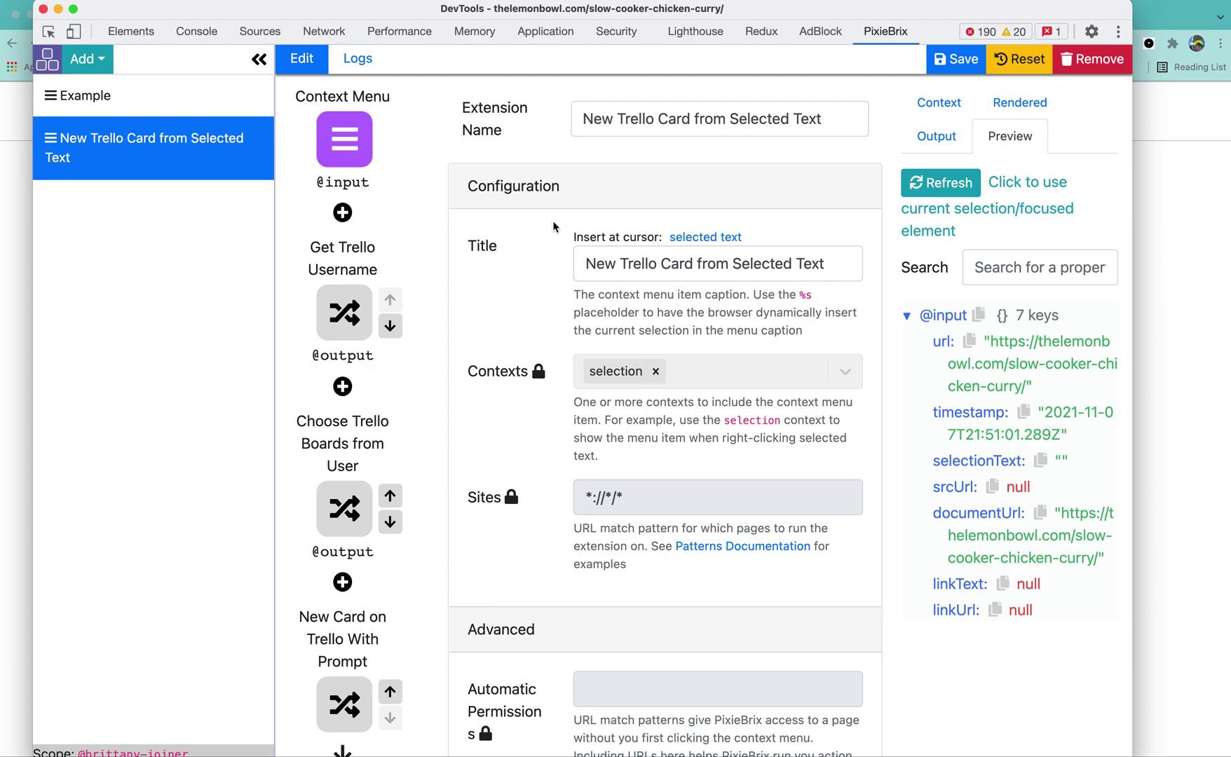
{"action": "scroll", "coordinate": [711, 171], "scroll_direction": "down", "scroll_amount": 1}
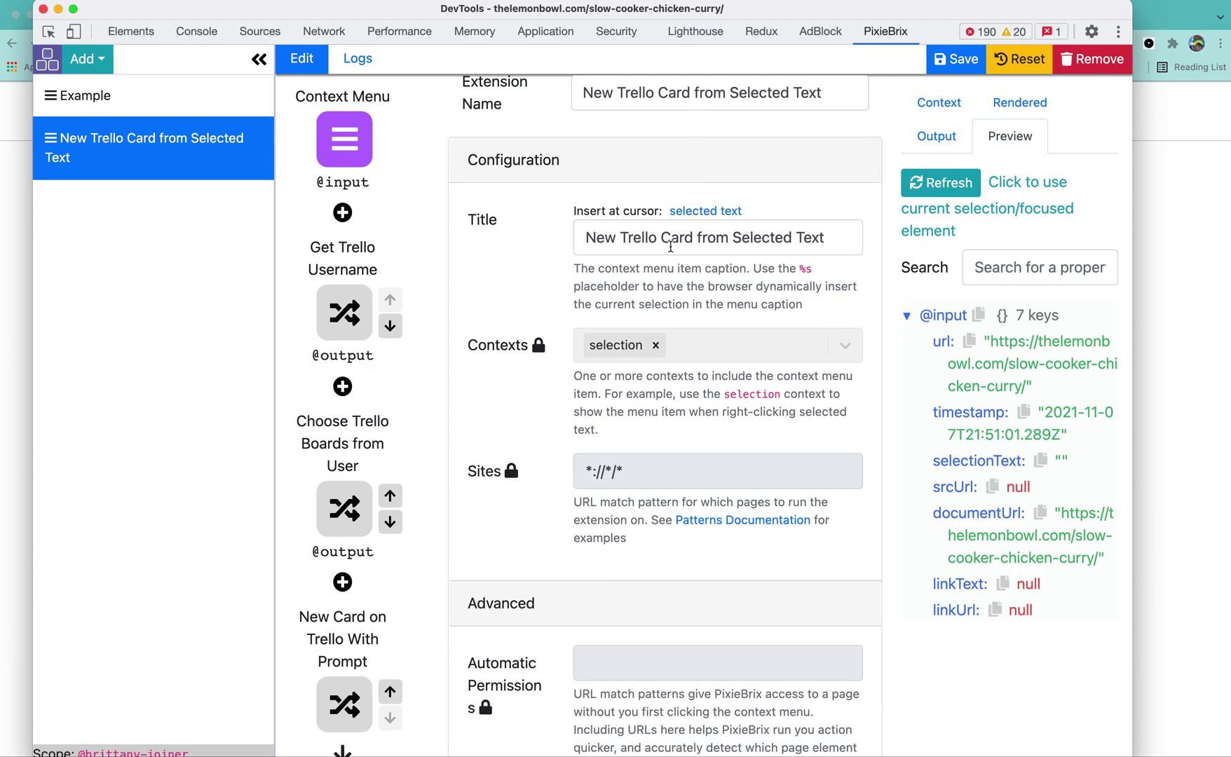
{"action": "scroll", "coordinate": [687, 262], "scroll_direction": "down", "scroll_amount": 1}
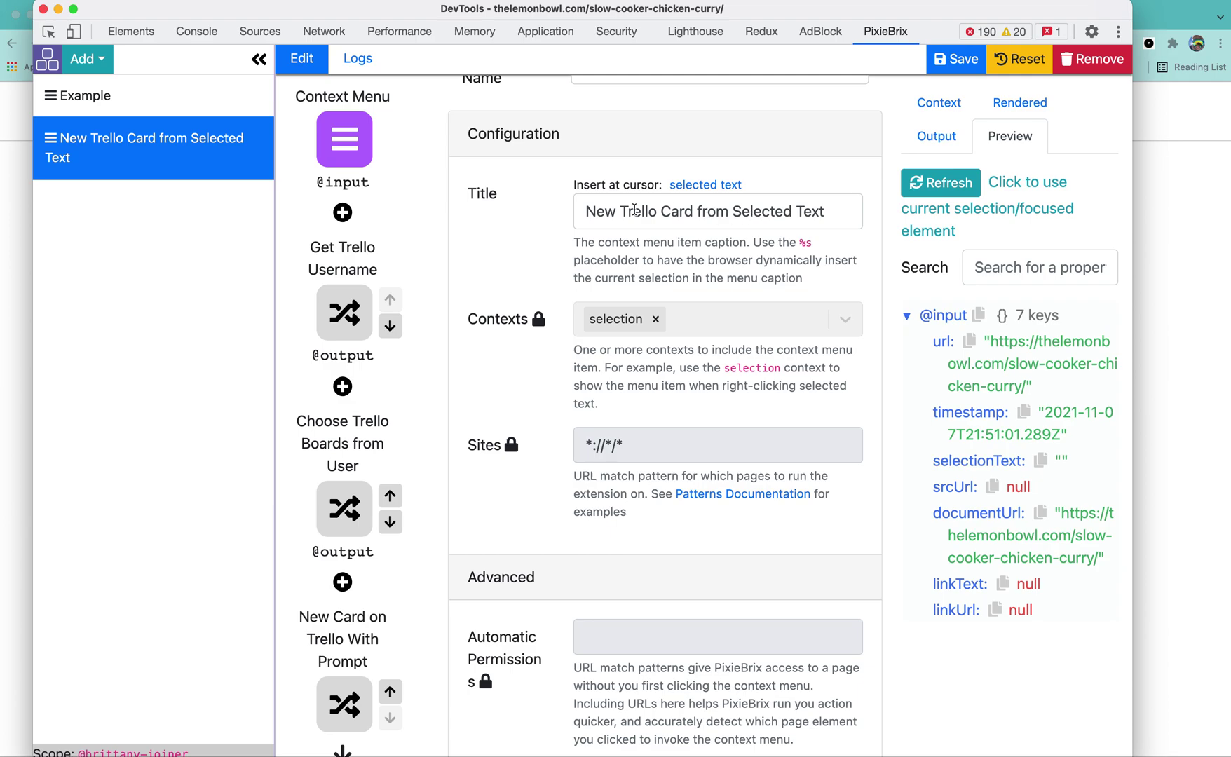
{"action": "left_click_drag", "start_coordinate": [633, 211], "coordinate": [794, 211]}
{"action": "left_click", "coordinate": [796, 212]}
{"action": "scroll", "coordinate": [725, 285], "scroll_direction": "down", "scroll_amount": 1}
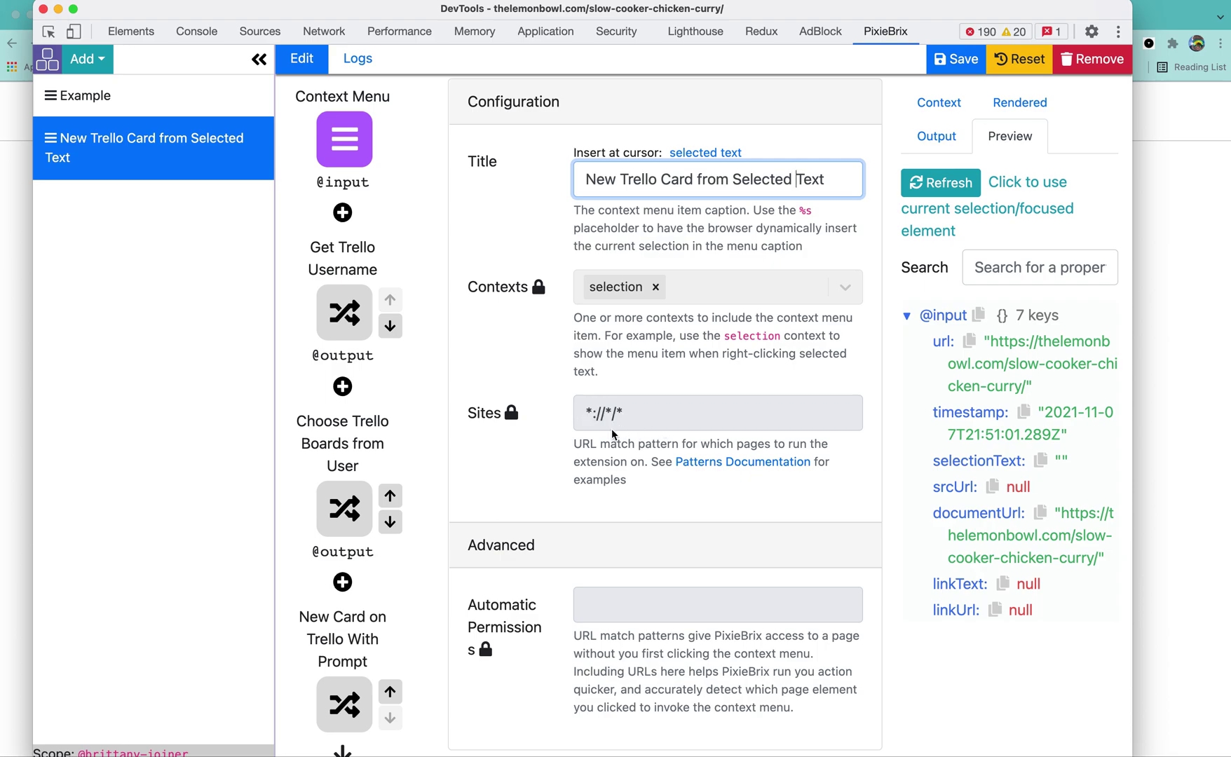
{"action": "left_click", "coordinate": [346, 316]}
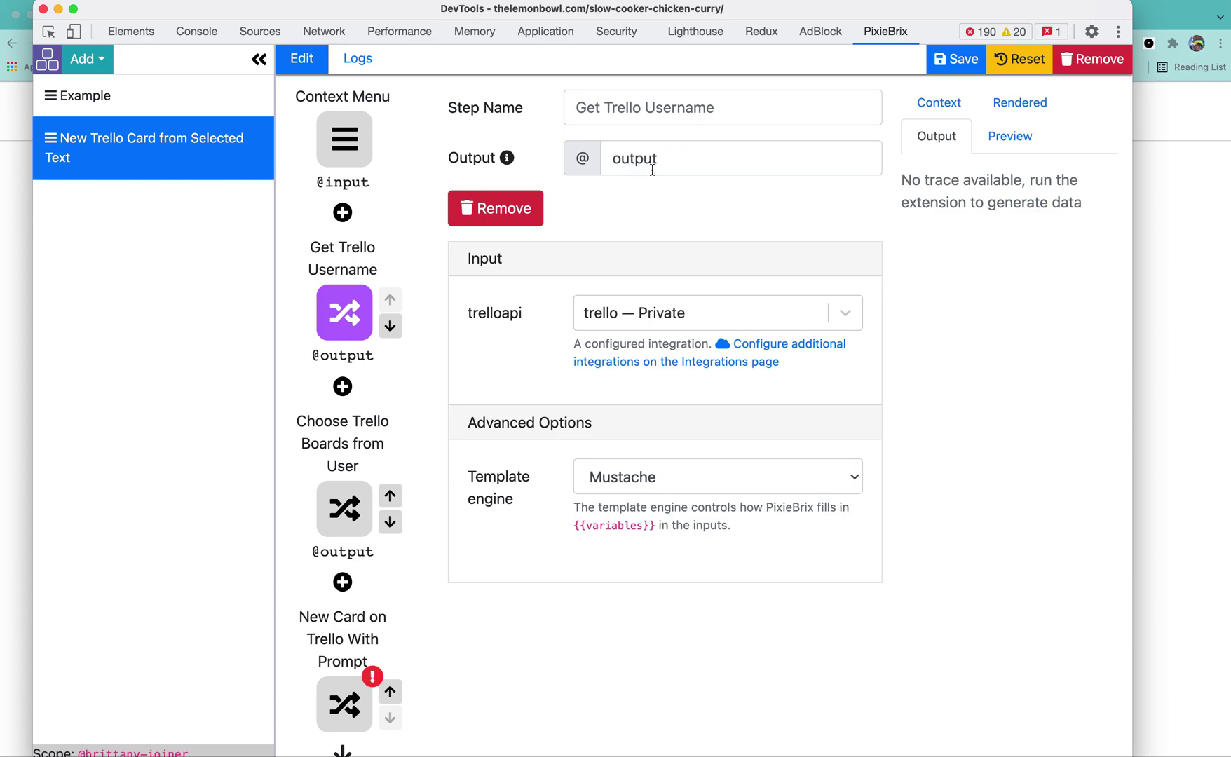
{"action": "scroll", "coordinate": [402, 421], "scroll_direction": "down", "scroll_amount": 2}
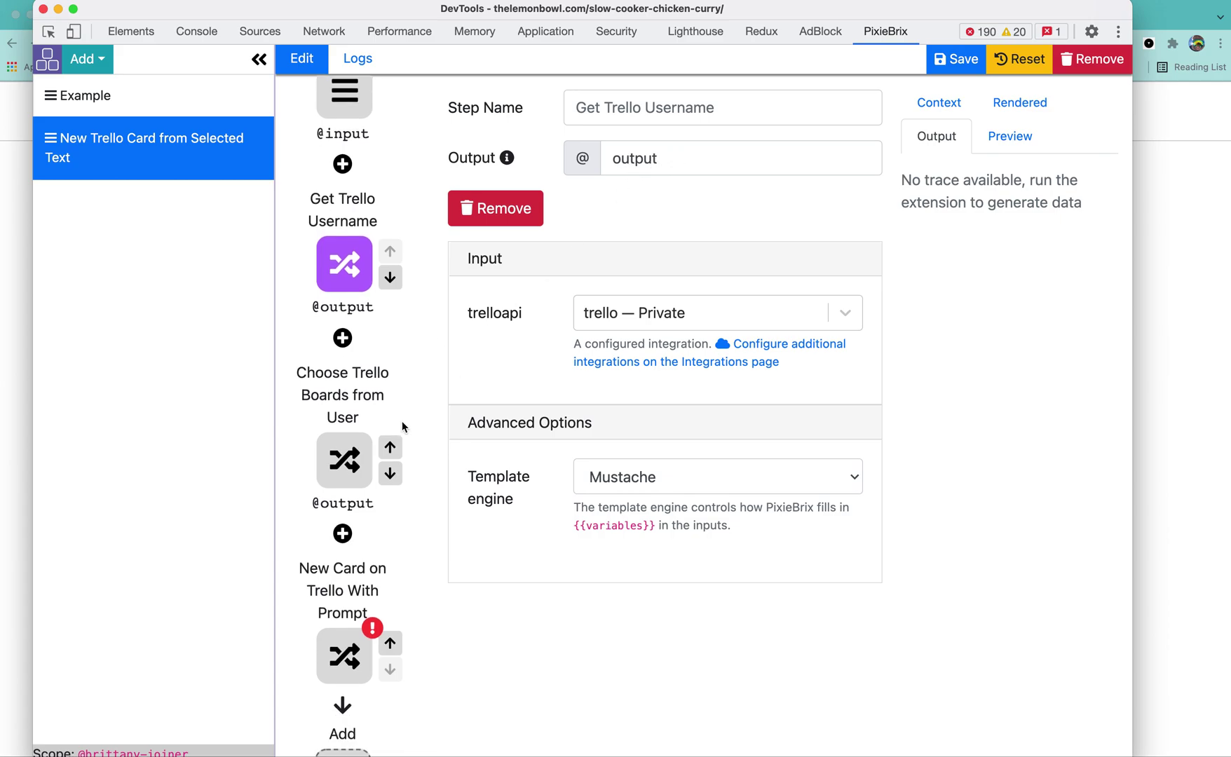
{"action": "left_click", "coordinate": [340, 481]}
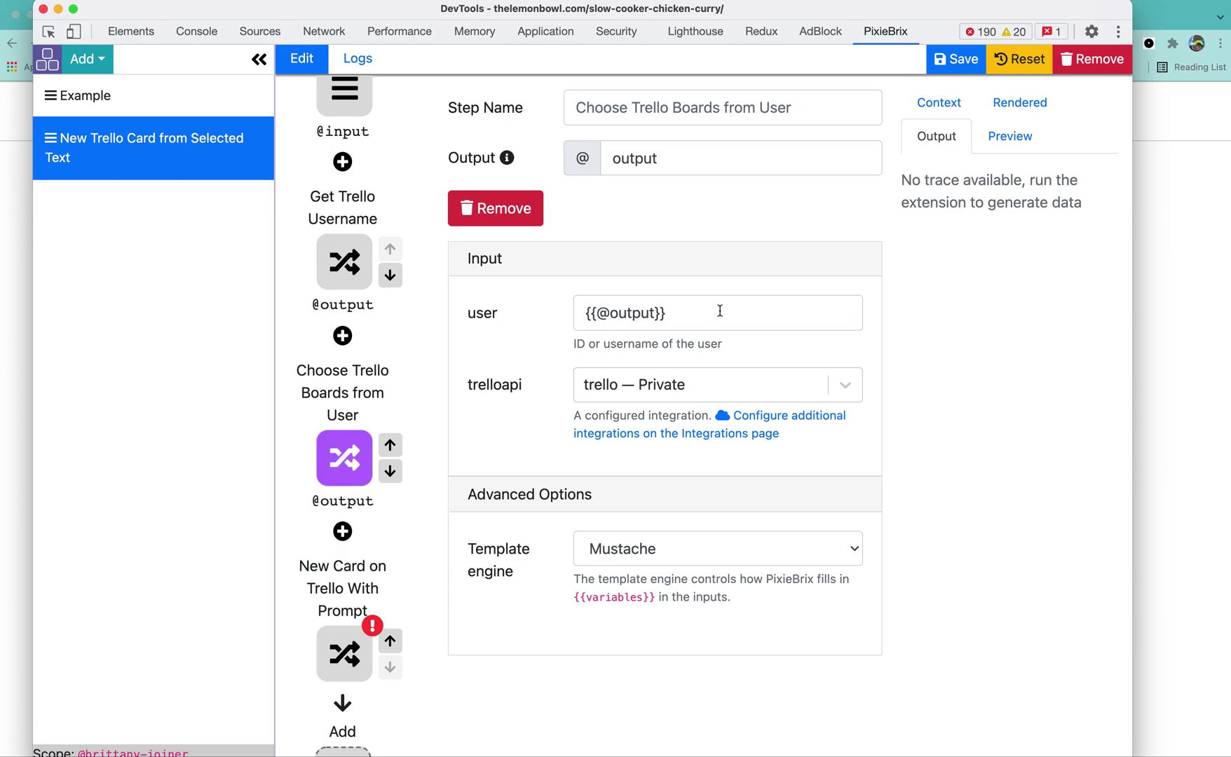
{"action": "left_click_drag", "start_coordinate": [583, 314], "coordinate": [700, 314]}
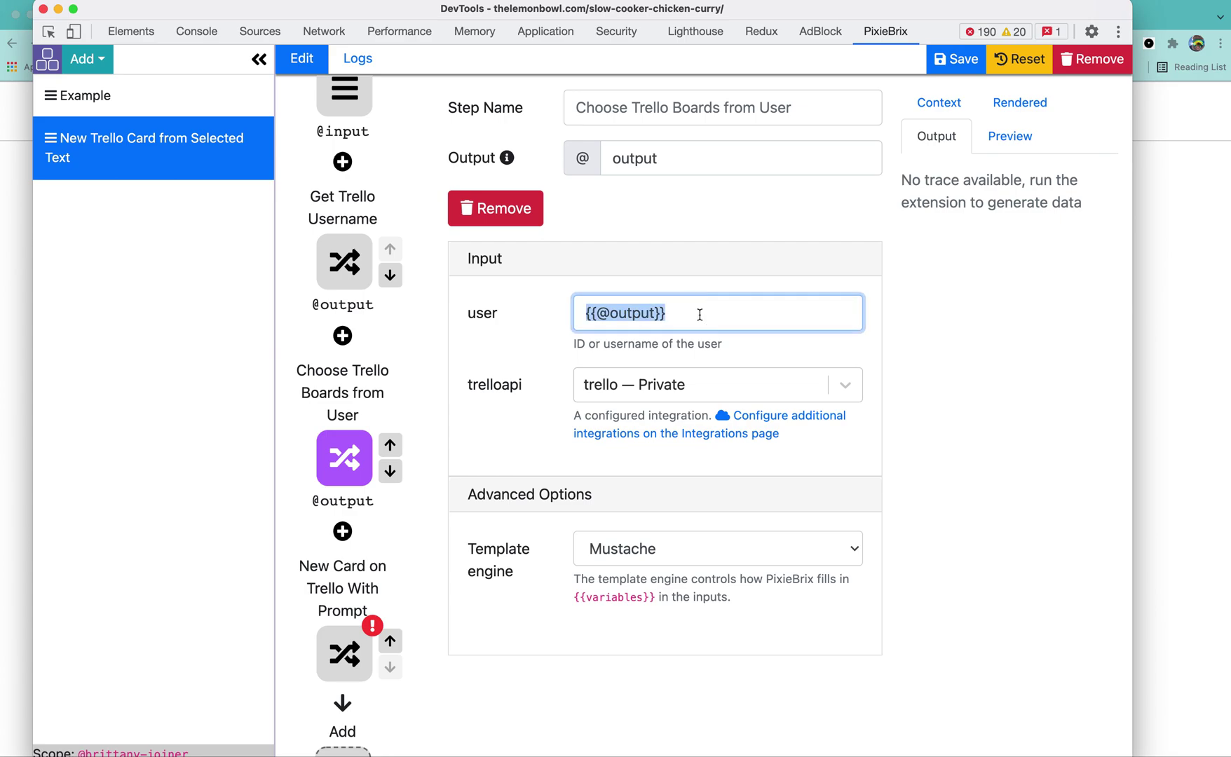
{"action": "left_click", "coordinate": [712, 290]}
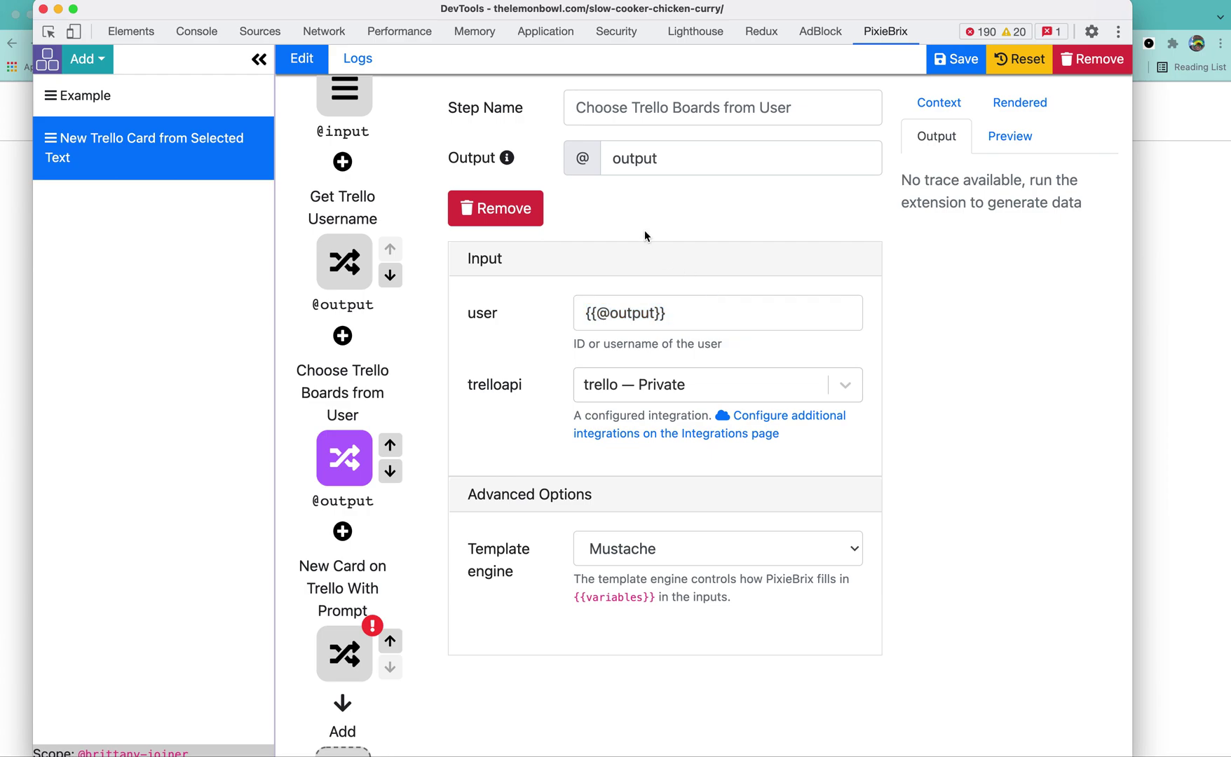
{"action": "double_click", "coordinate": [629, 158]}
{"action": "scroll", "coordinate": [389, 506], "scroll_direction": "down", "scroll_amount": 1}
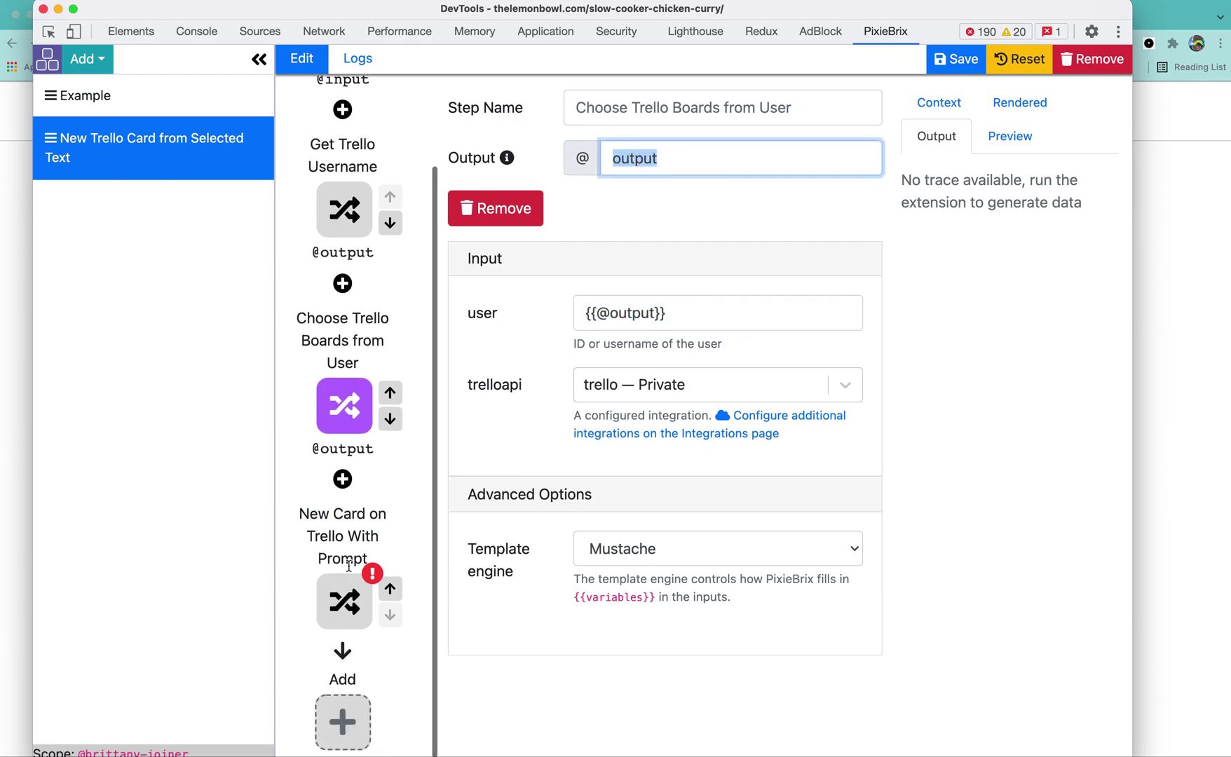
{"action": "left_click", "coordinate": [345, 596]}
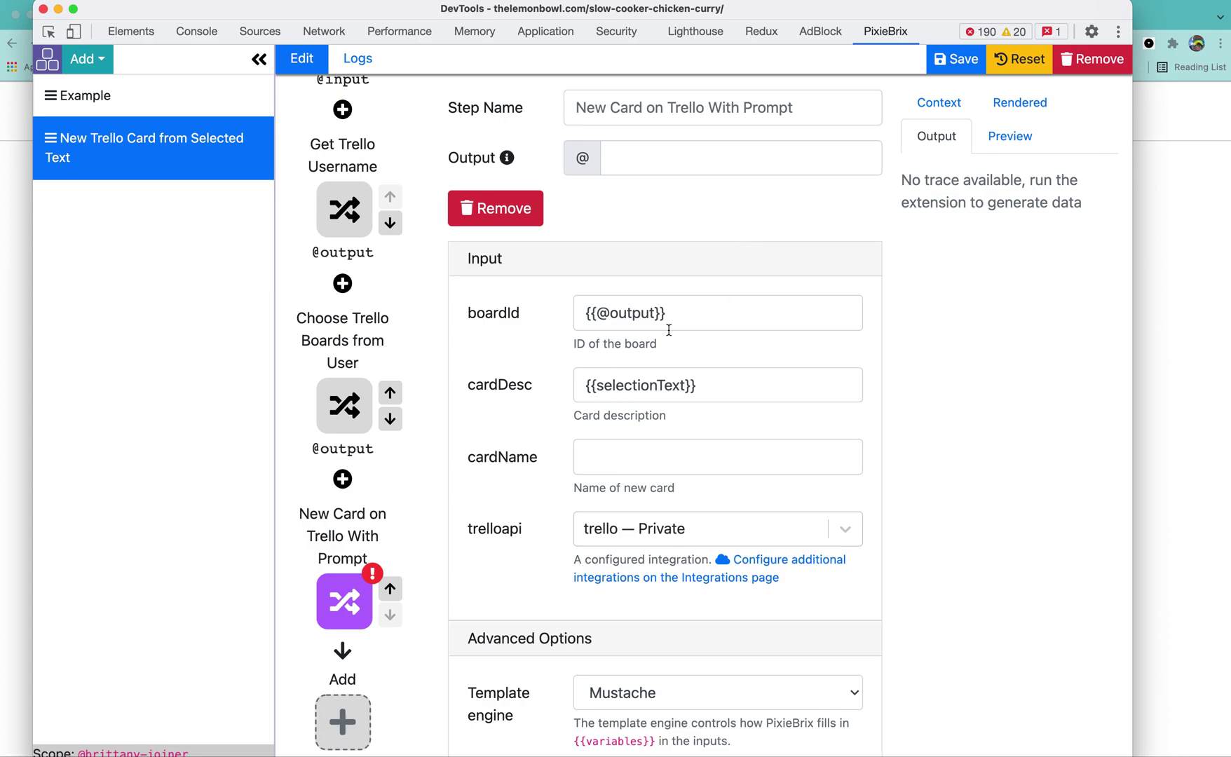
Step: Try moving {{selectionText}} from cardDesc into cardName, then undo so cardDesc keeps it
{"action": "scroll", "coordinate": [669, 329], "scroll_direction": "down", "scroll_amount": 1}
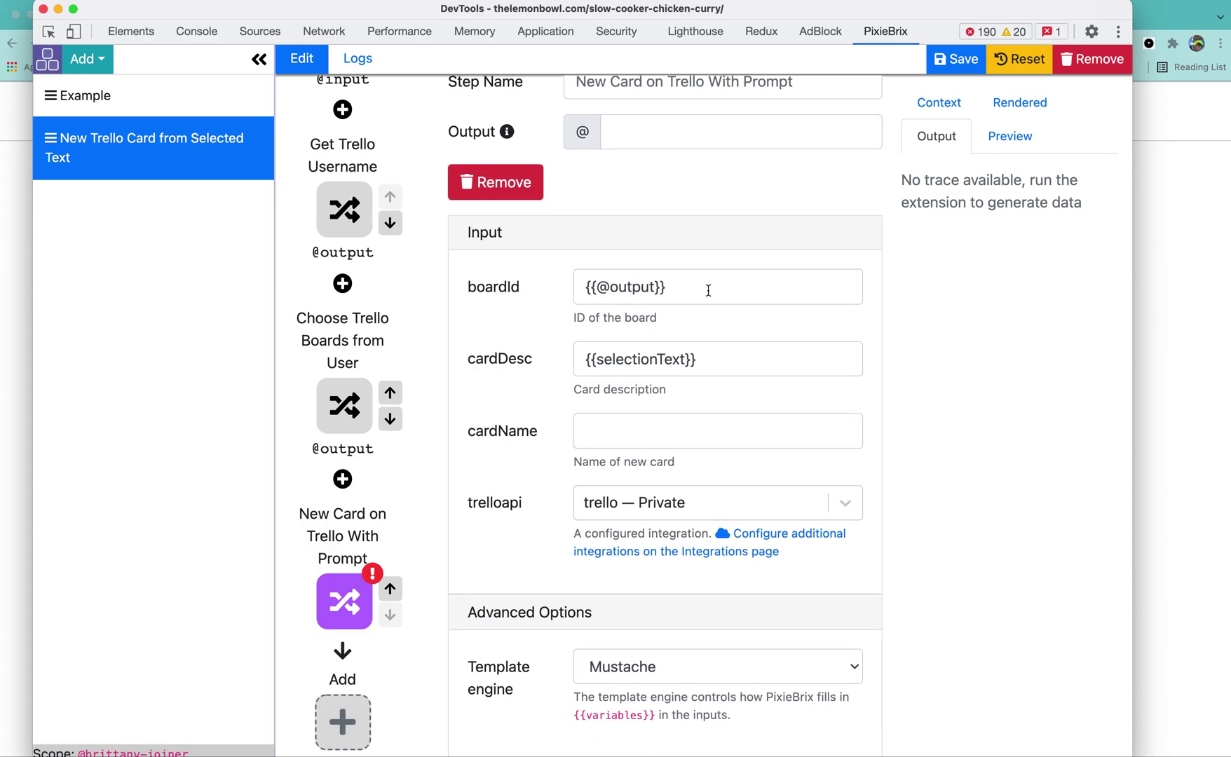
{"action": "scroll", "coordinate": [537, 323], "scroll_direction": "down", "scroll_amount": 1}
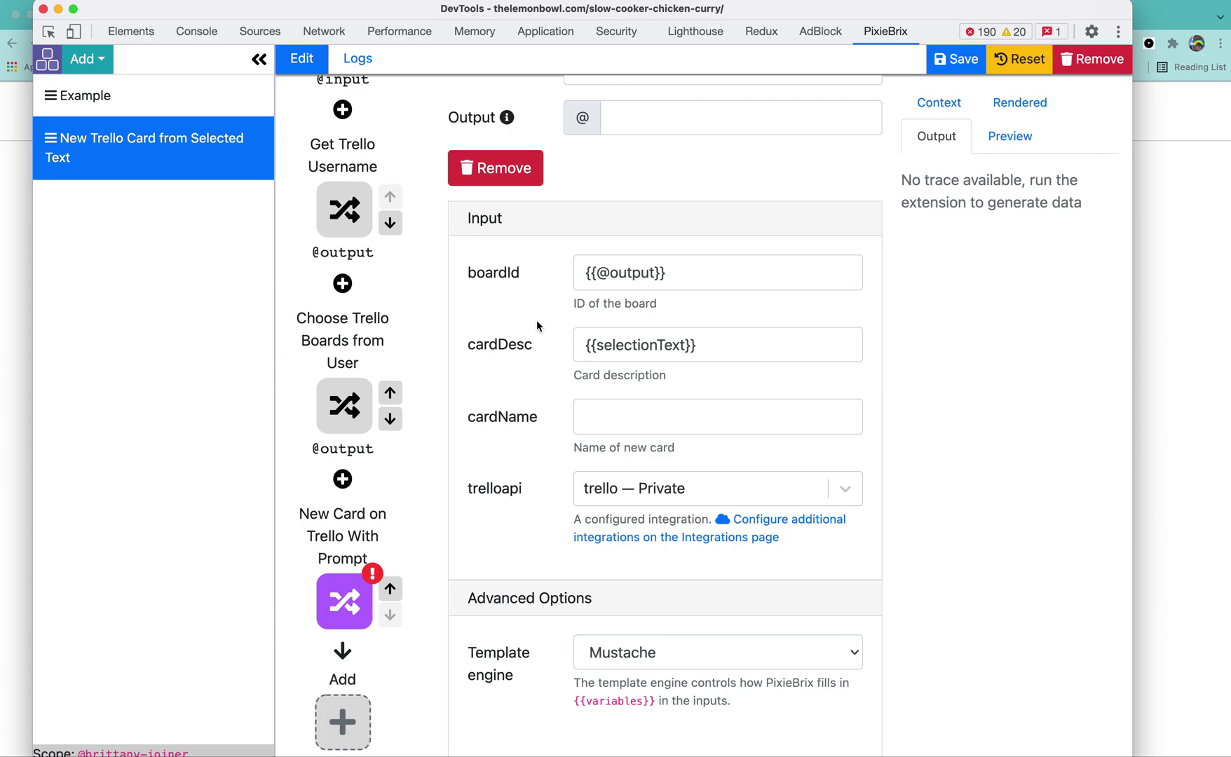
{"action": "left_click", "coordinate": [683, 345]}
{"action": "triple_click", "coordinate": [683, 345]}
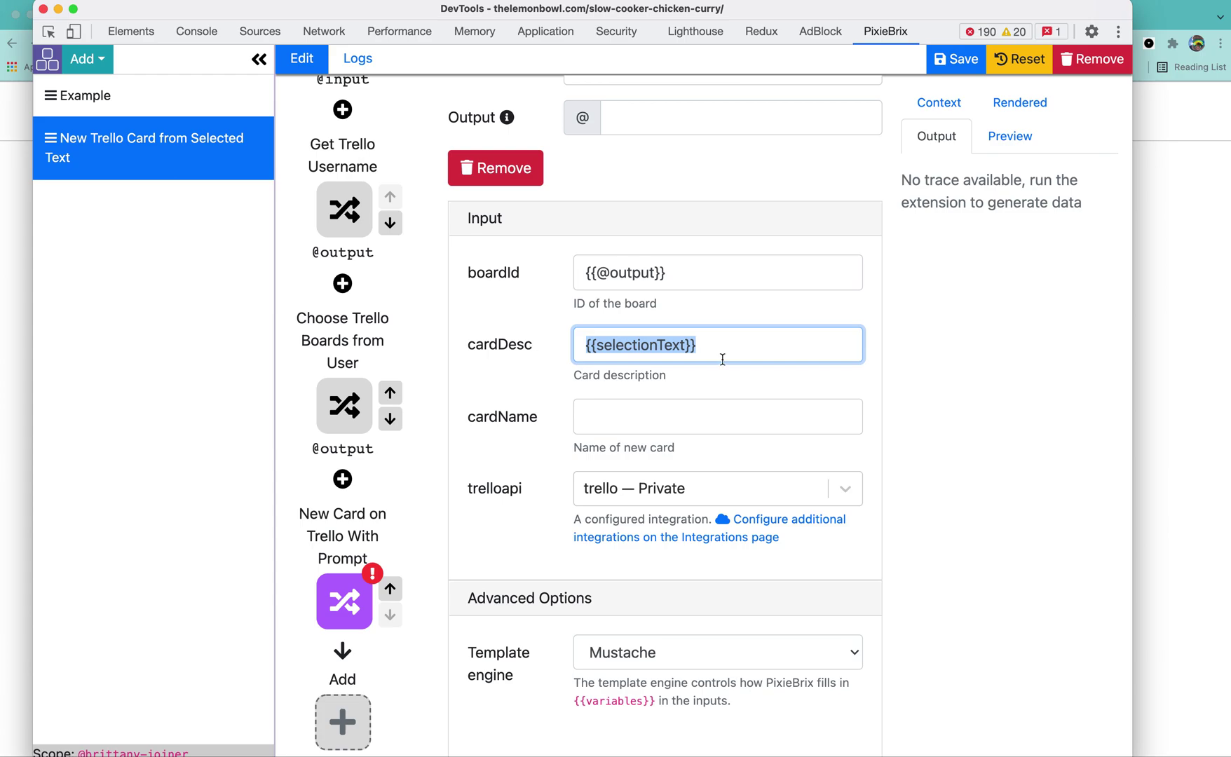
{"action": "key", "text": "ctrl+x"}
{"action": "left_click", "coordinate": [641, 415]}
{"action": "key", "text": "ctrl+v"}
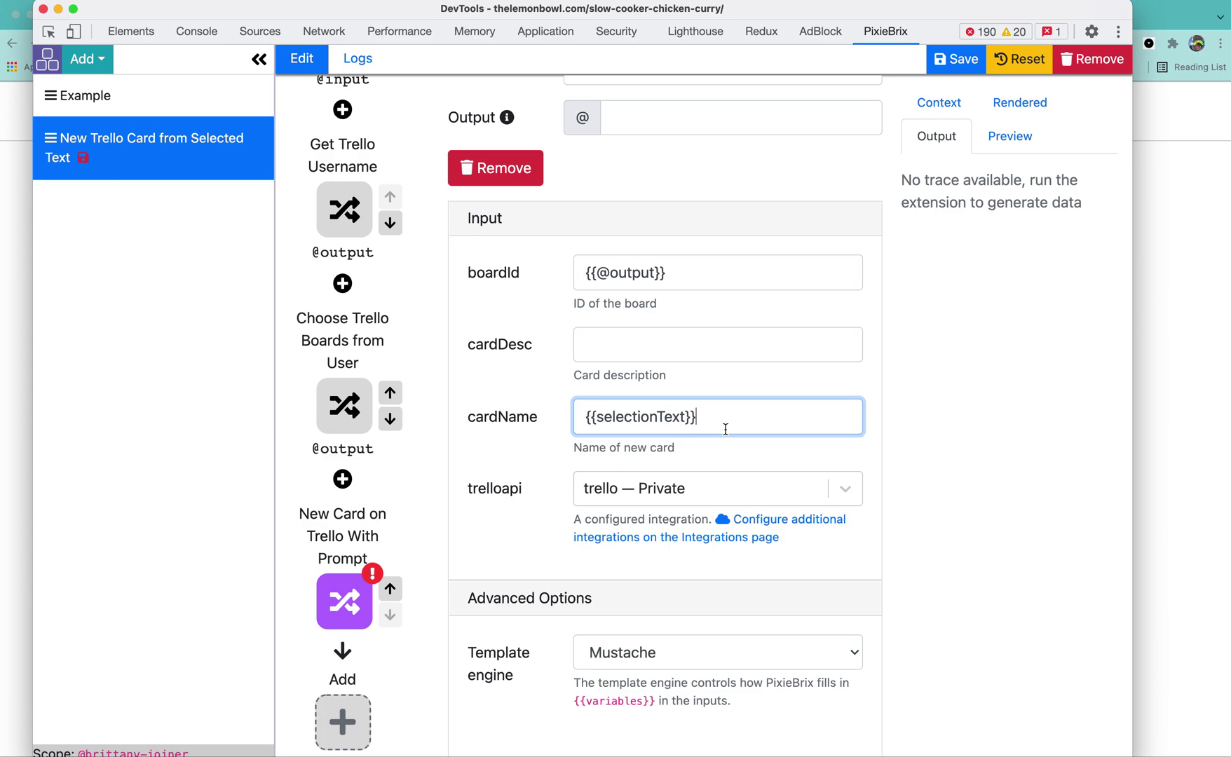
{"action": "key", "text": "super+z"}
{"action": "key", "text": "super+z"}
{"action": "scroll", "coordinate": [712, 427], "scroll_direction": "down", "scroll_amount": 1}
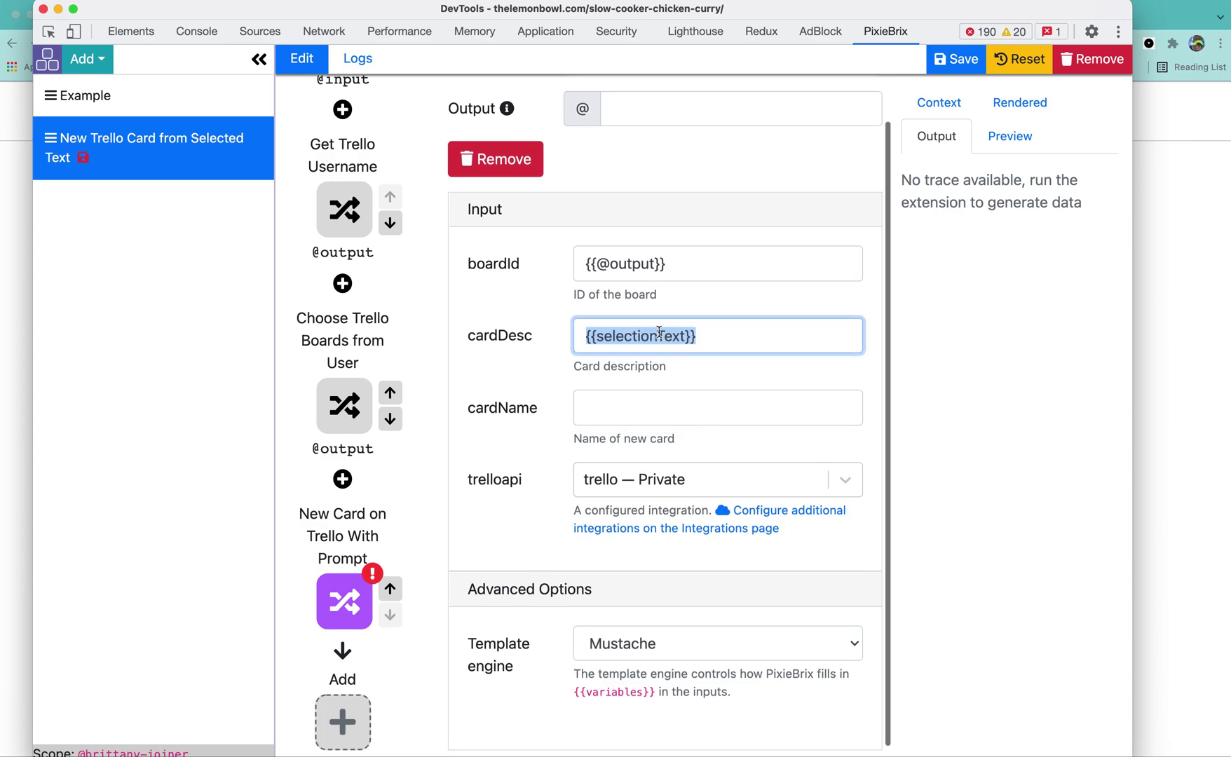
{"action": "left_click", "coordinate": [573, 471]}
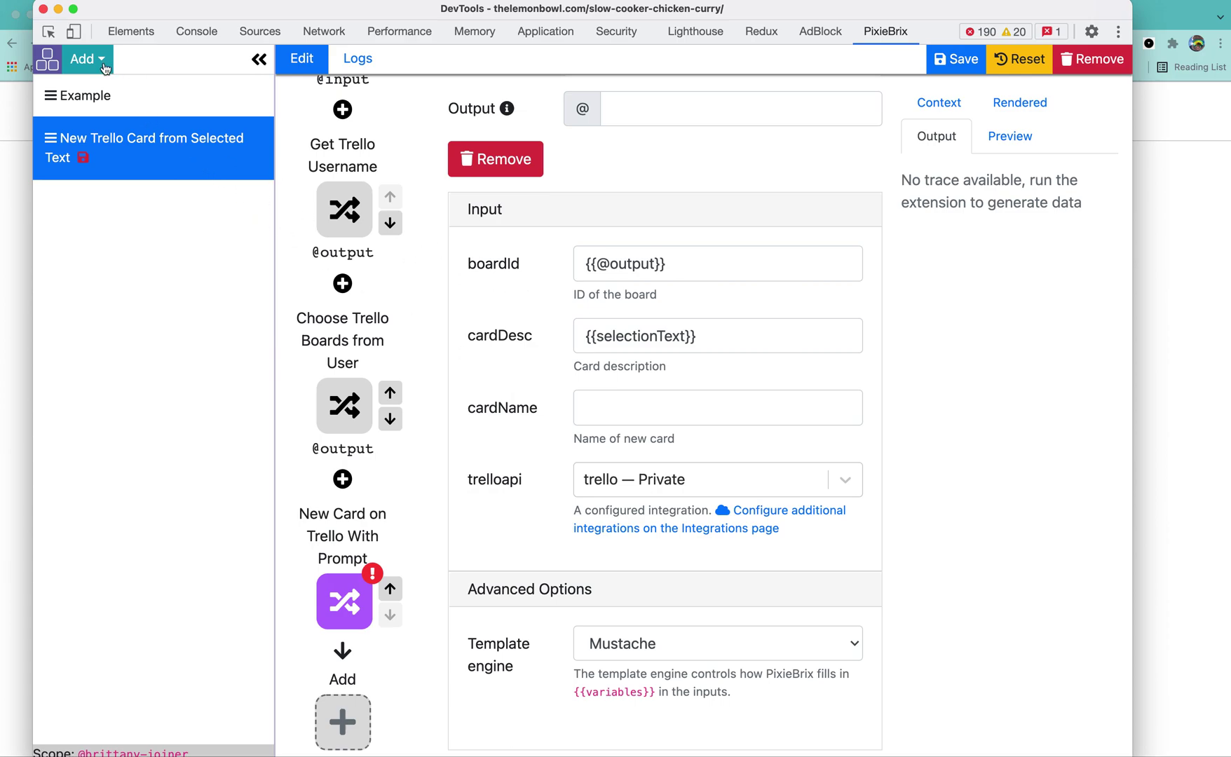
Step: Add a new context menu extension, built as a blank one from scratch
{"action": "left_click", "coordinate": [83, 59]}
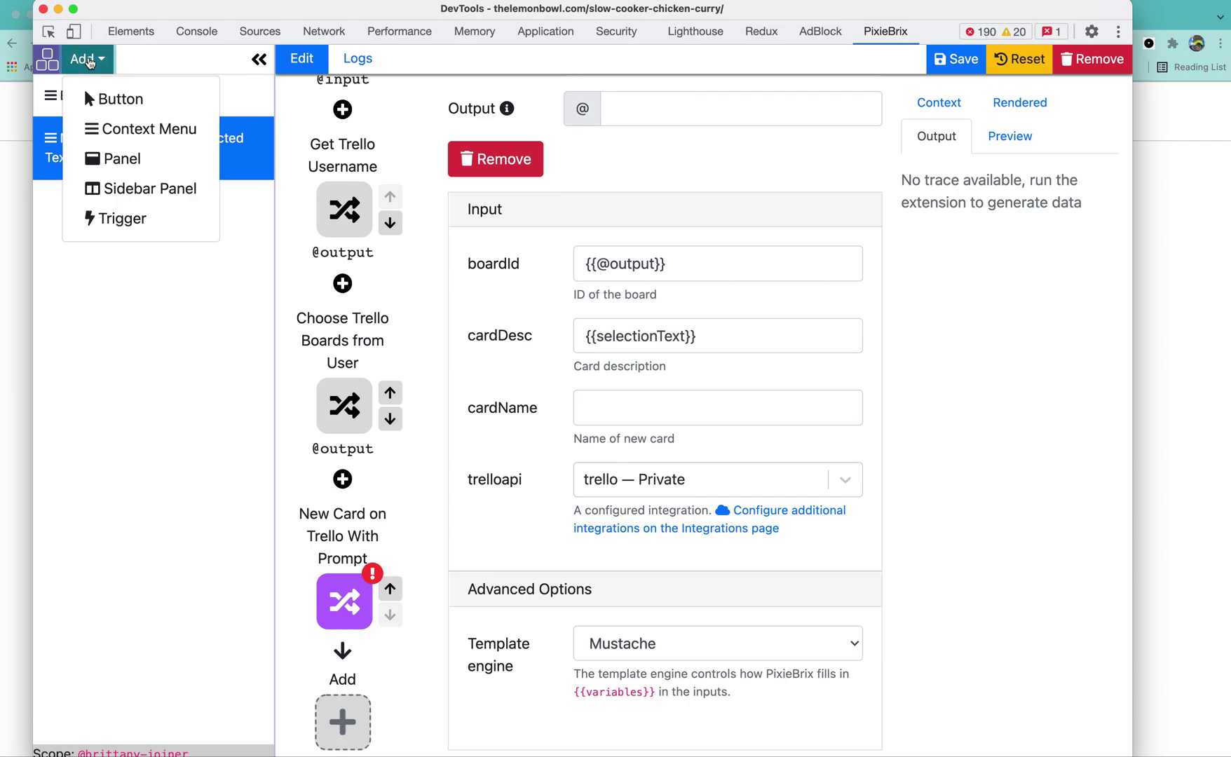
{"action": "left_click", "coordinate": [132, 129]}
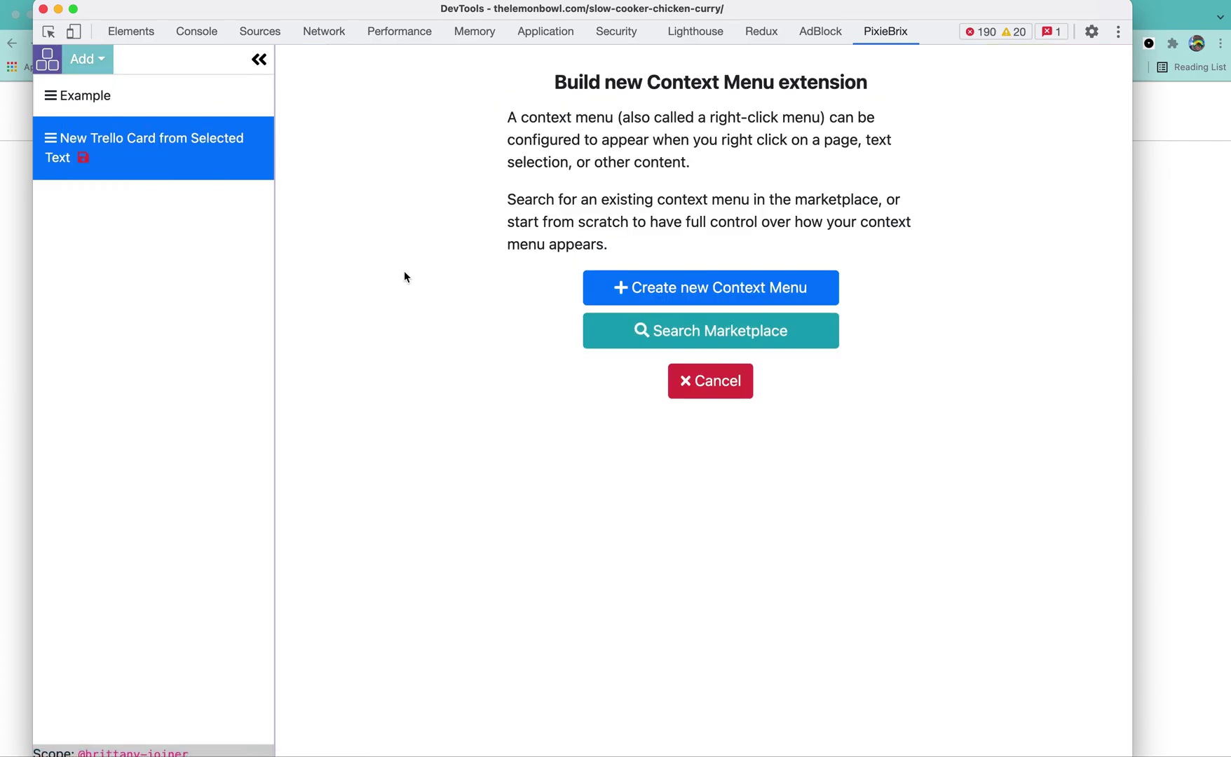
{"action": "left_click", "coordinate": [677, 293]}
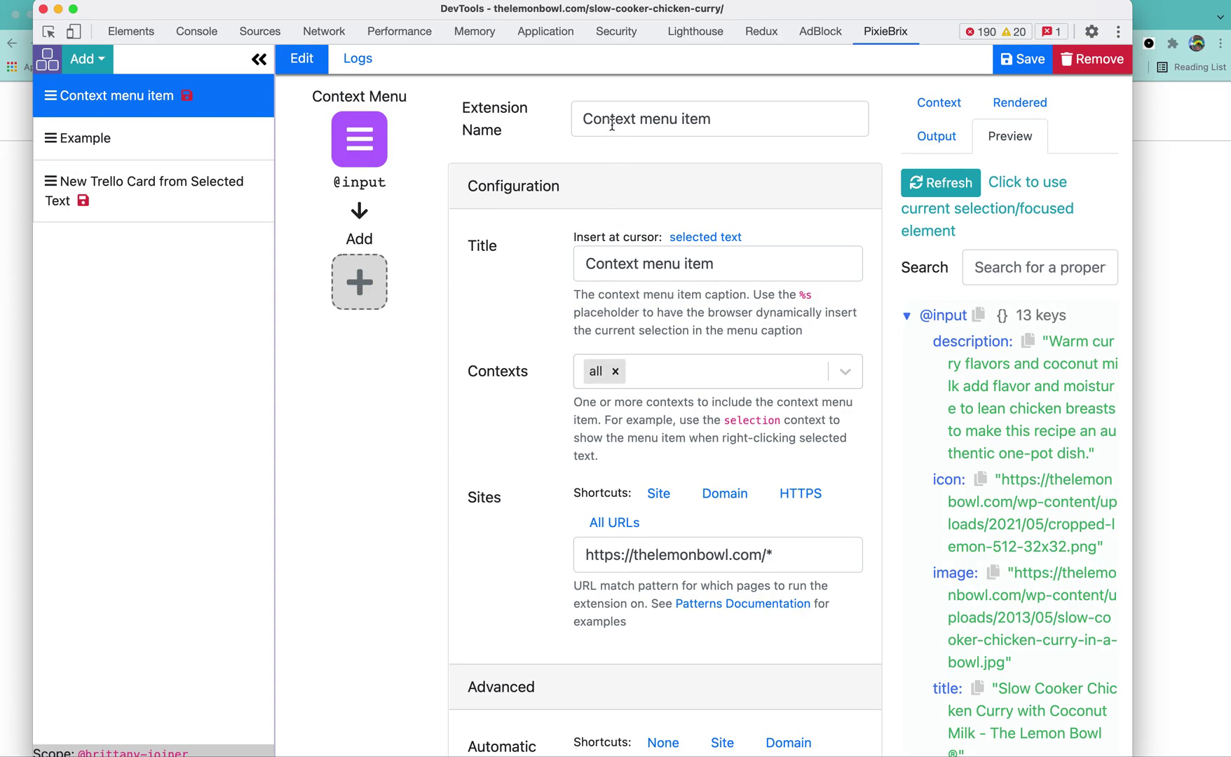
Step: Set both the extension name and the menu title to 'Send Link to Trello'
{"action": "triple_click", "coordinate": [611, 124]}
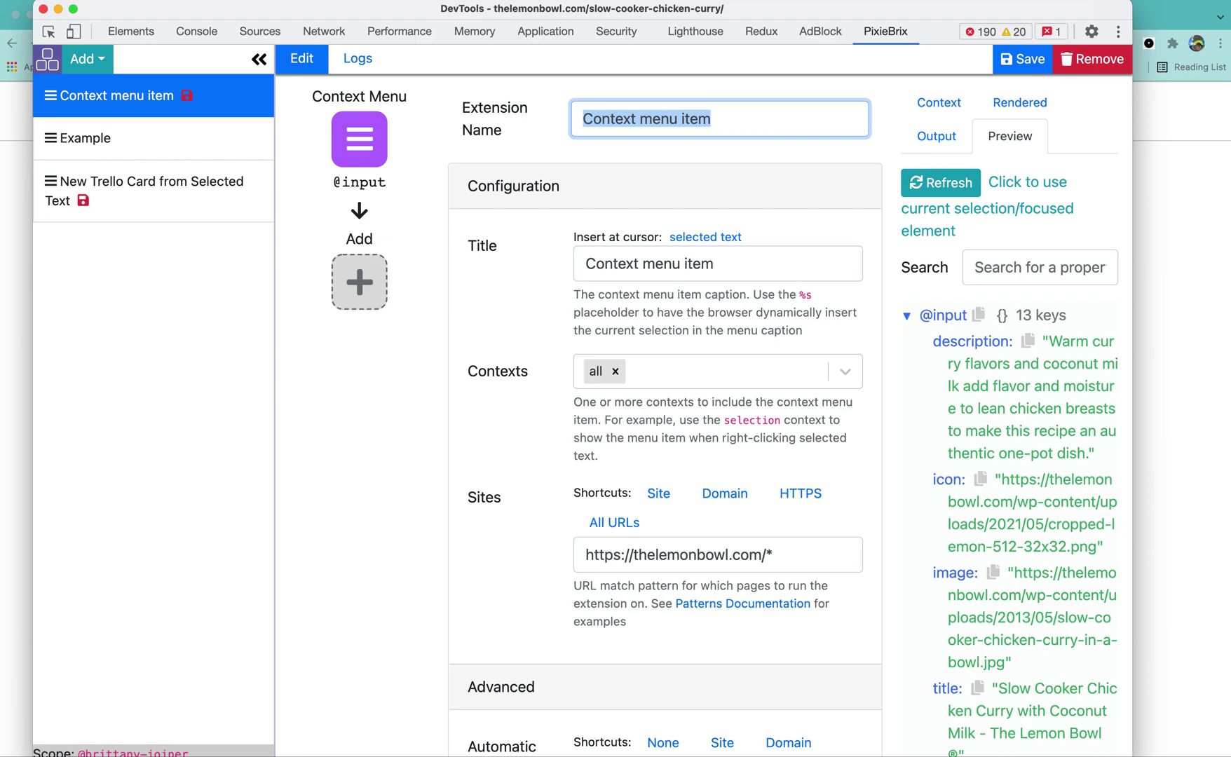
{"action": "type", "text": "Brittany Example"}
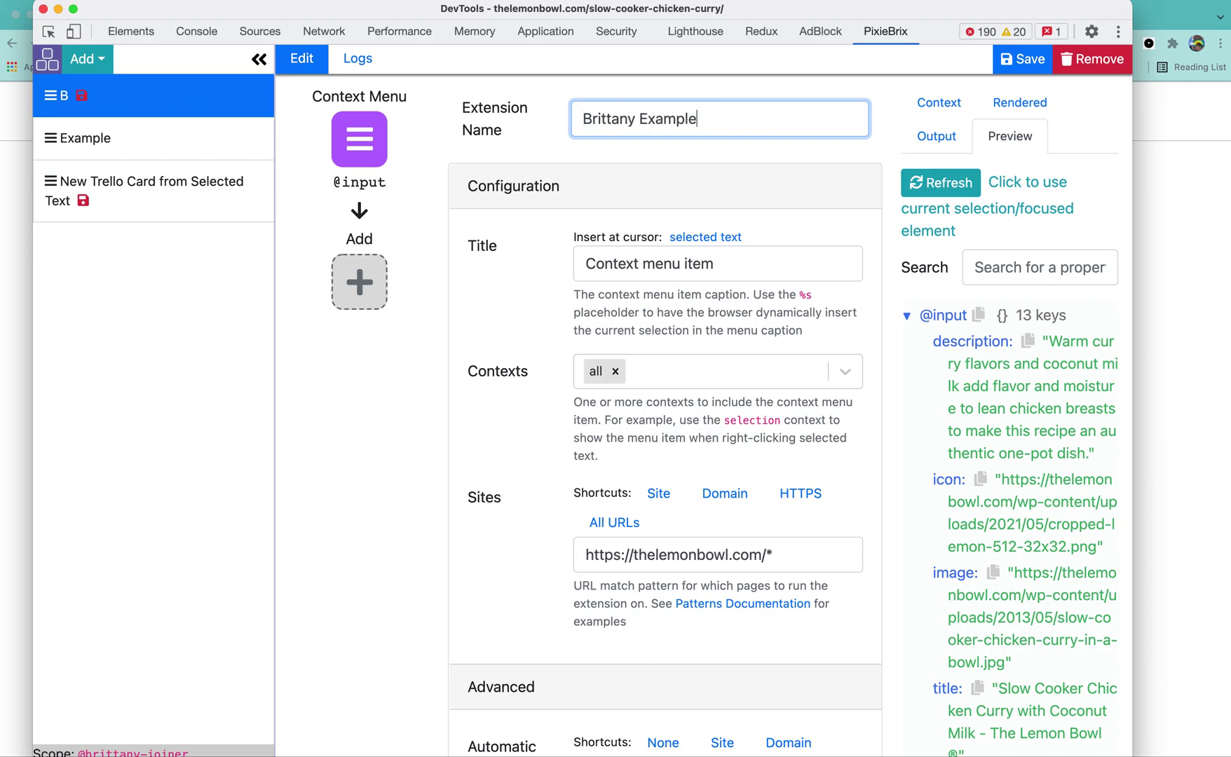
{"action": "triple_click", "coordinate": [659, 261]}
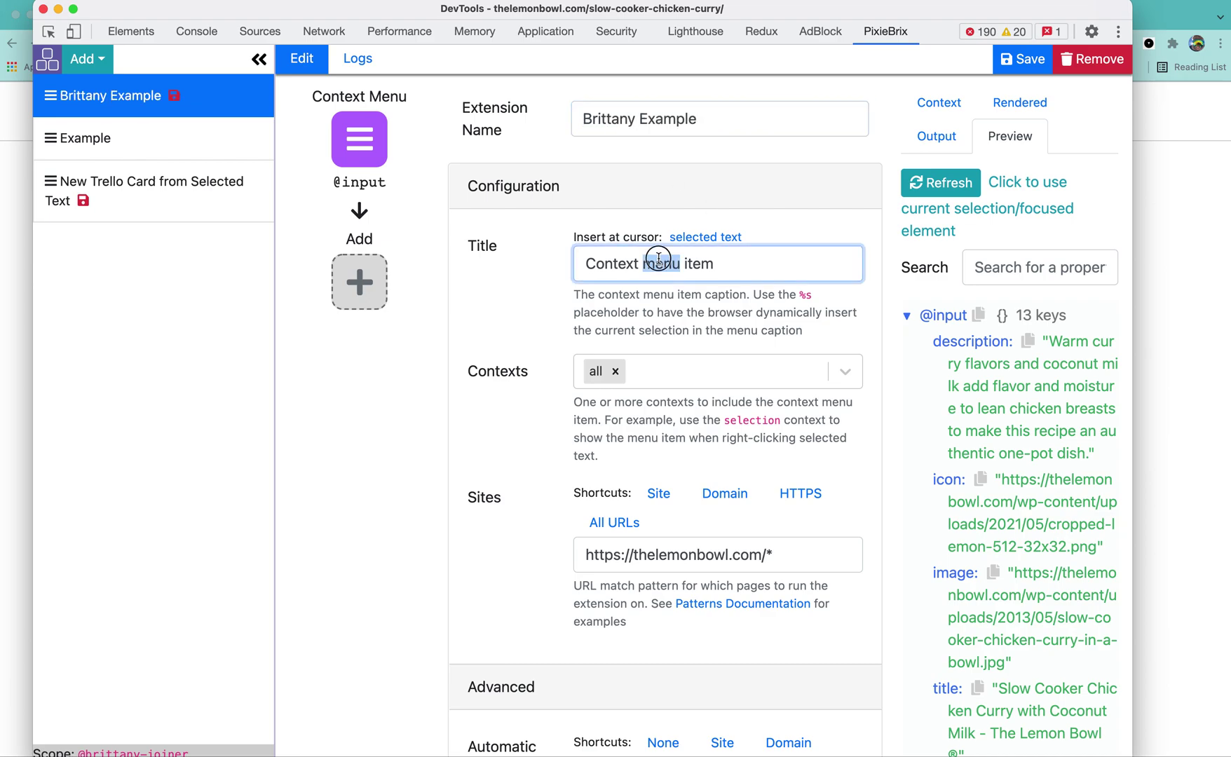
{"action": "triple_click", "coordinate": [658, 122]}
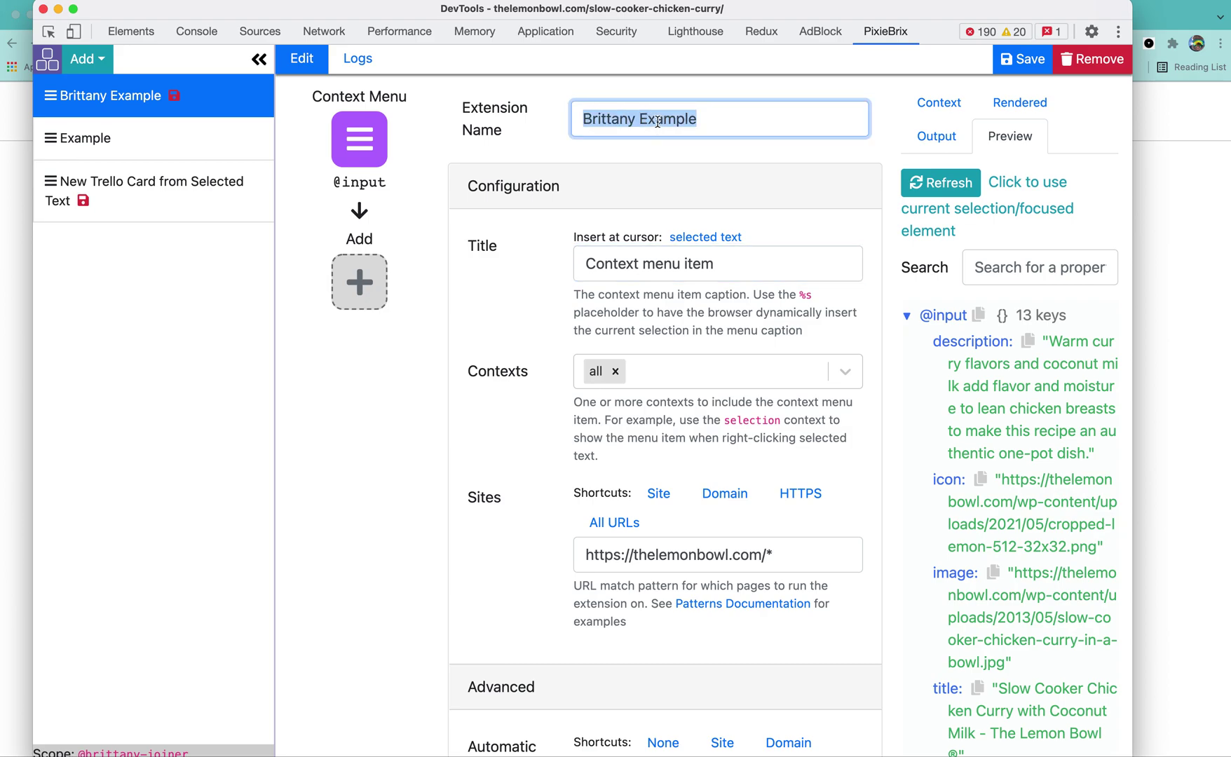
{"action": "type", "text": "Send Link to Trello"}
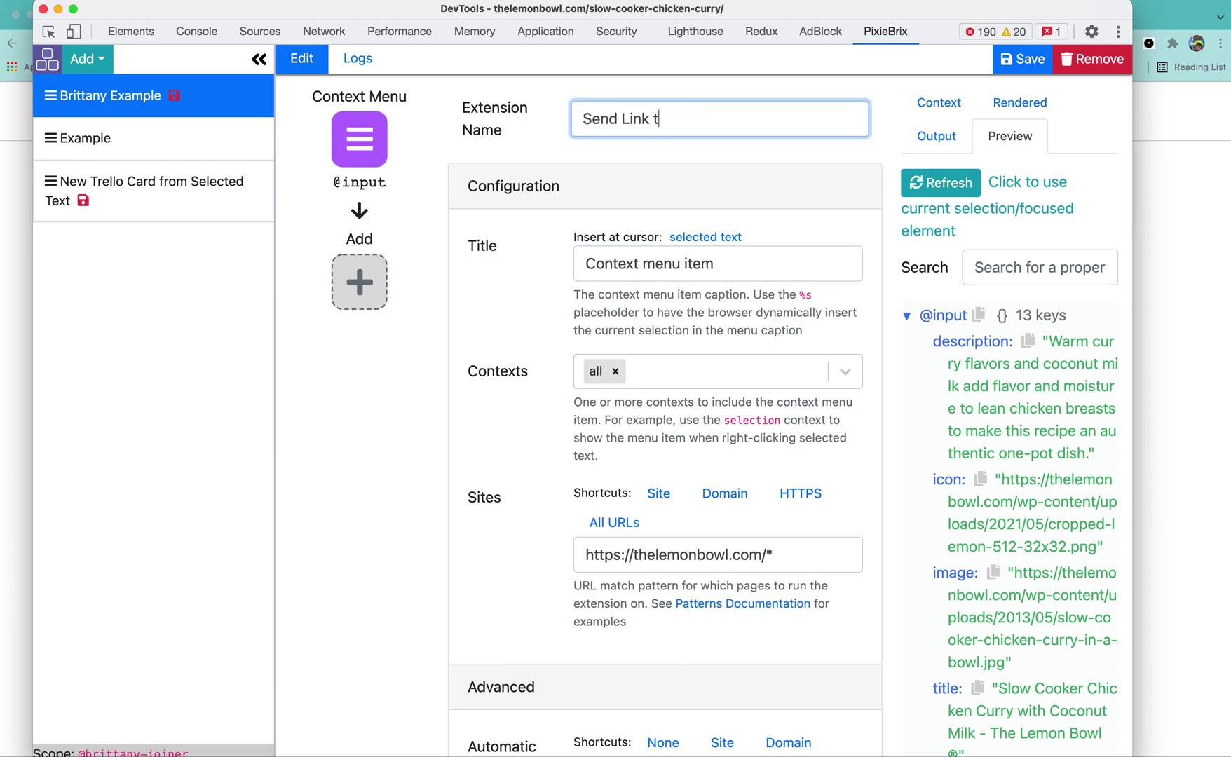
{"action": "triple_click", "coordinate": [670, 278]}
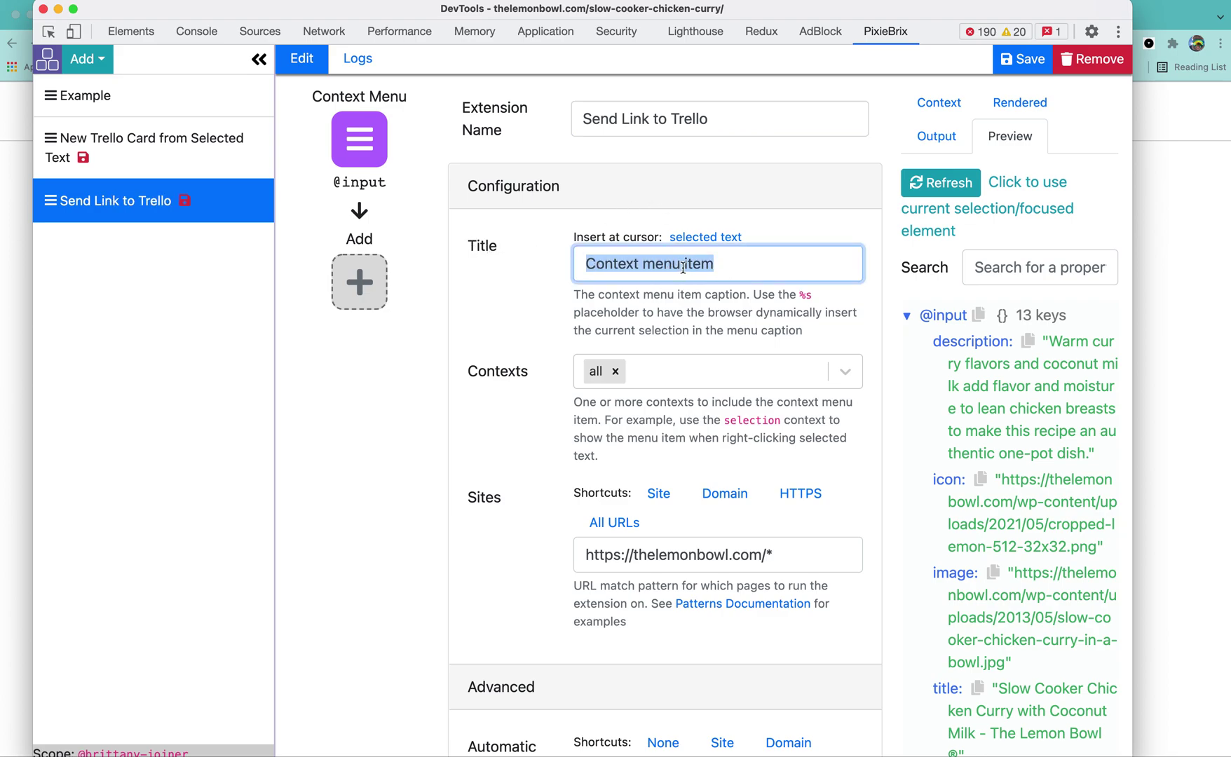
{"action": "type", "text": "Send Lin"}
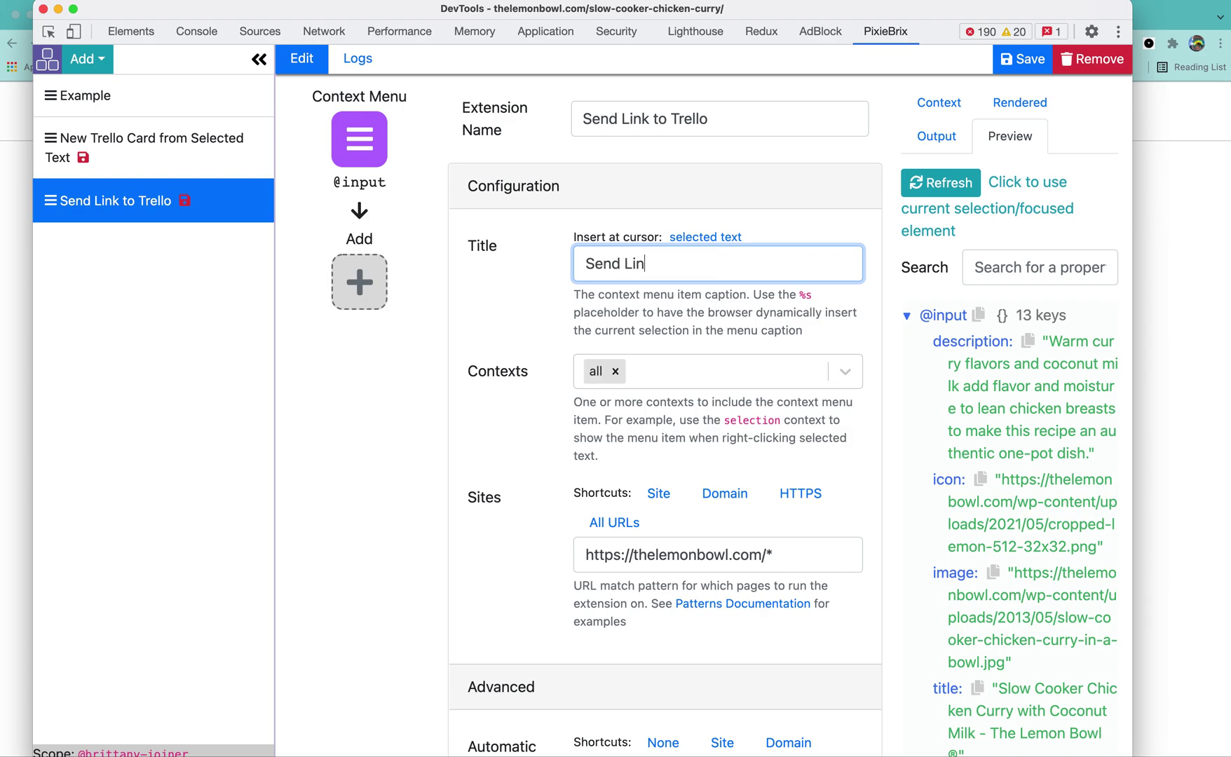
{"action": "type", "text": "k to Trello"}
{"action": "scroll", "coordinate": [631, 252], "scroll_direction": "down", "scroll_amount": 1}
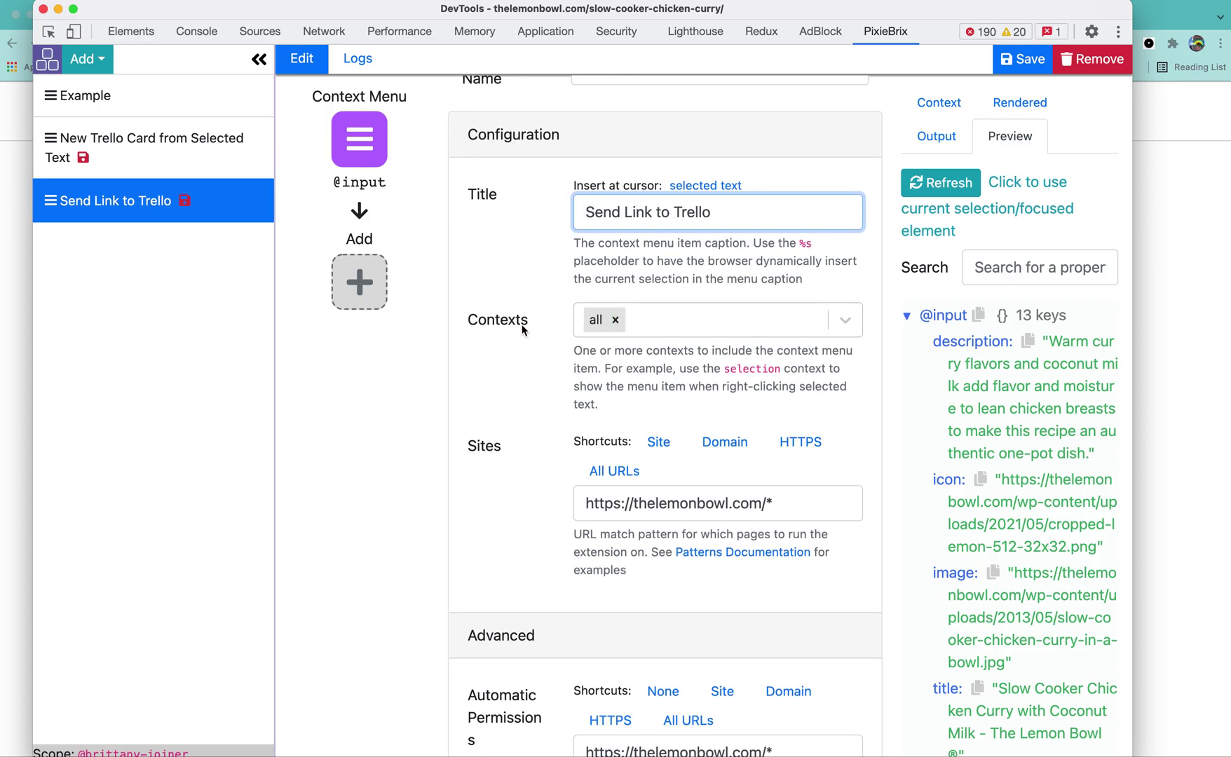
Step: Replace the 'all' context with 'selection' so the menu shows only for selected text
{"action": "left_click", "coordinate": [615, 321]}
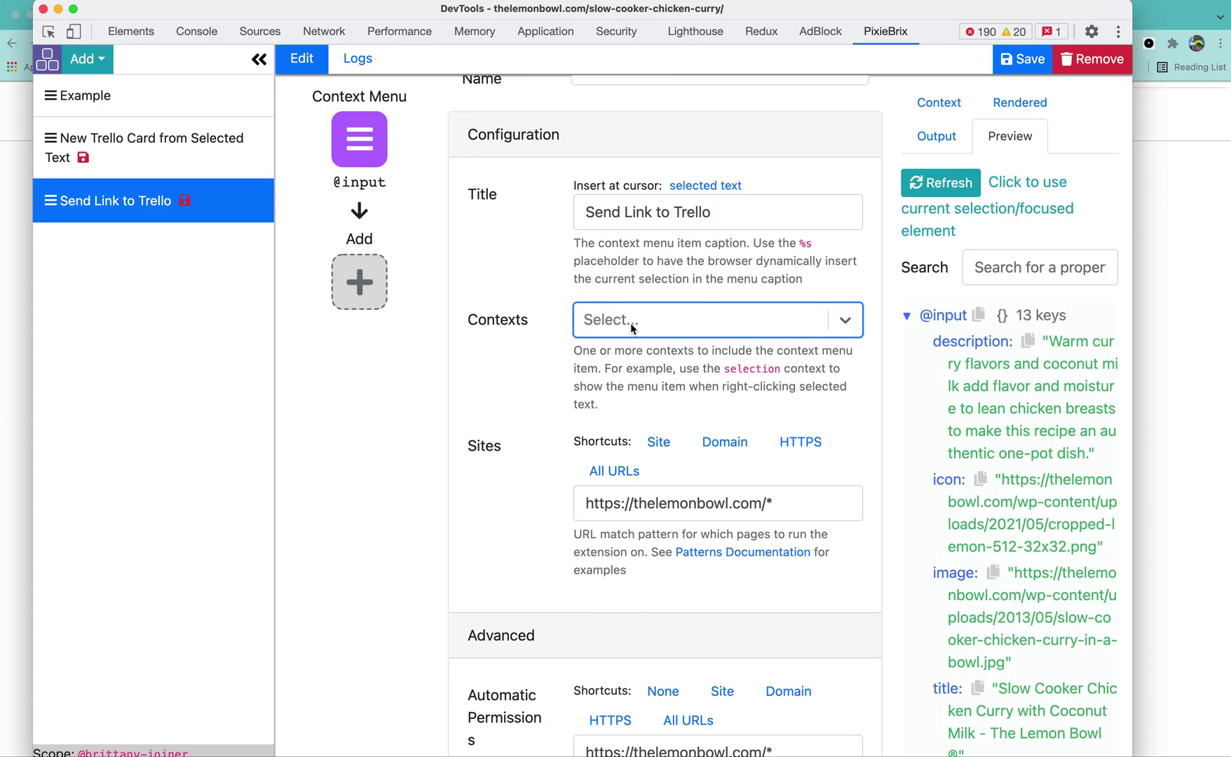
{"action": "type", "text": "select"}
{"action": "left_click", "coordinate": [644, 368]}
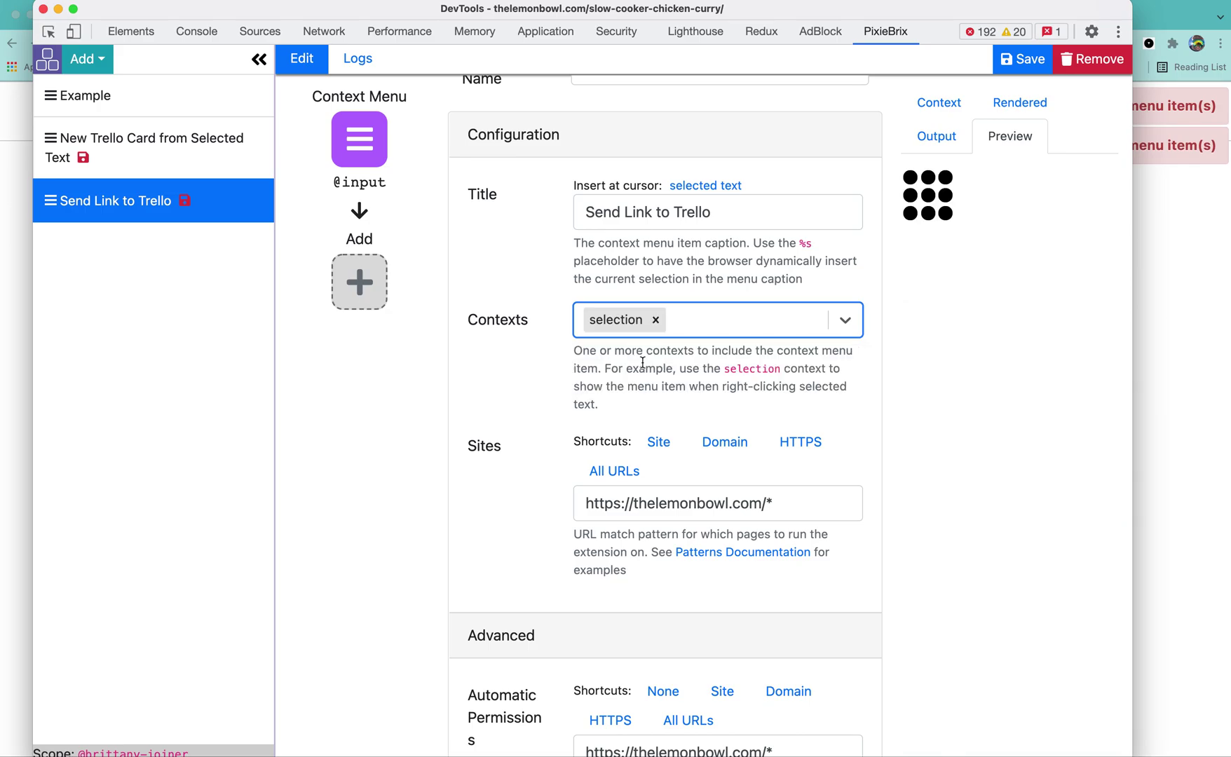
{"action": "scroll", "coordinate": [512, 374], "scroll_direction": "down", "scroll_amount": 1}
{"action": "scroll", "coordinate": [512, 374], "scroll_direction": "down", "scroll_amount": 1}
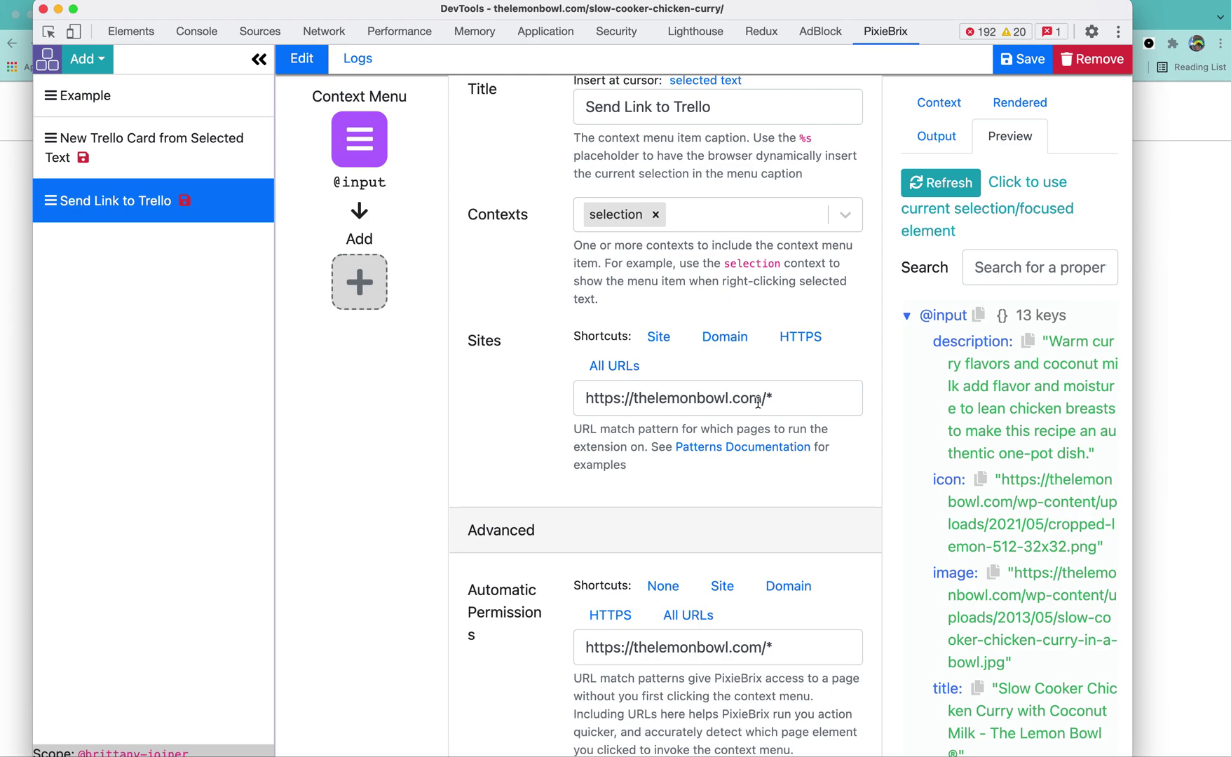
{"action": "left_click", "coordinate": [617, 366]}
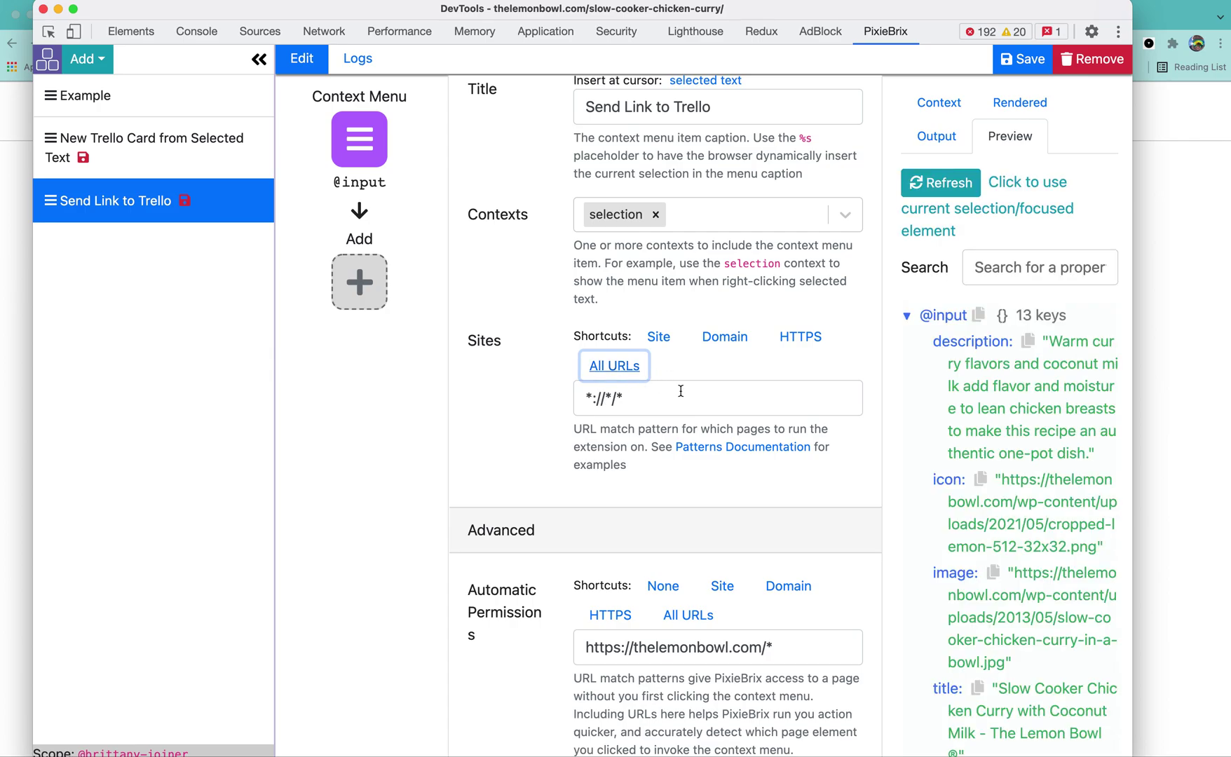
{"action": "scroll", "coordinate": [561, 365], "scroll_direction": "down", "scroll_amount": 2}
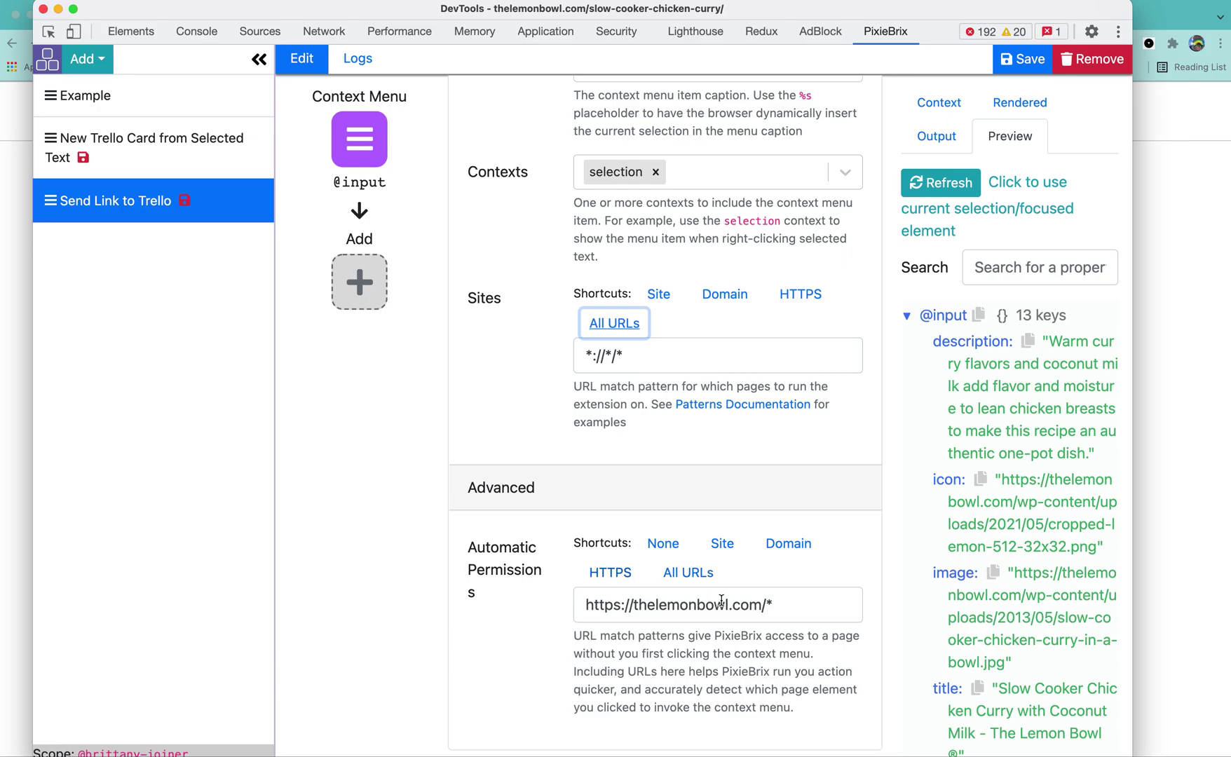
{"action": "left_click", "coordinate": [691, 574]}
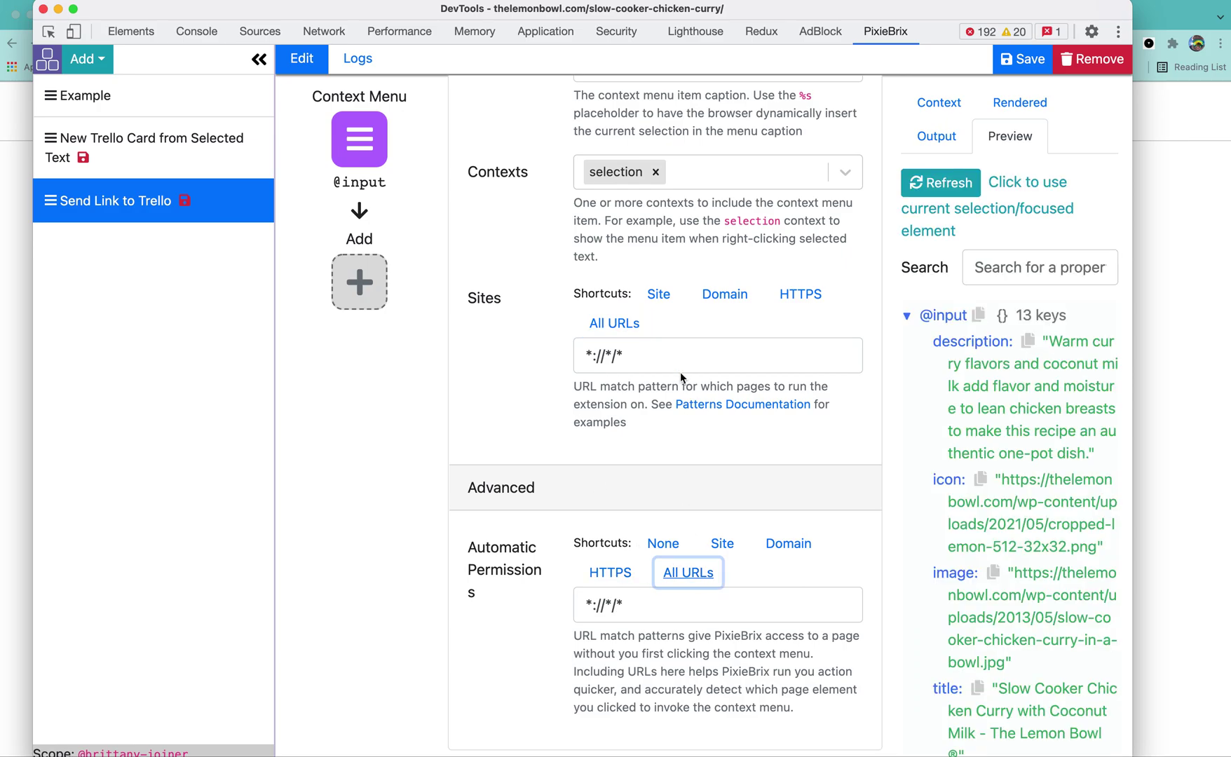
{"action": "scroll", "coordinate": [983, 329], "scroll_direction": "down", "scroll_amount": 4}
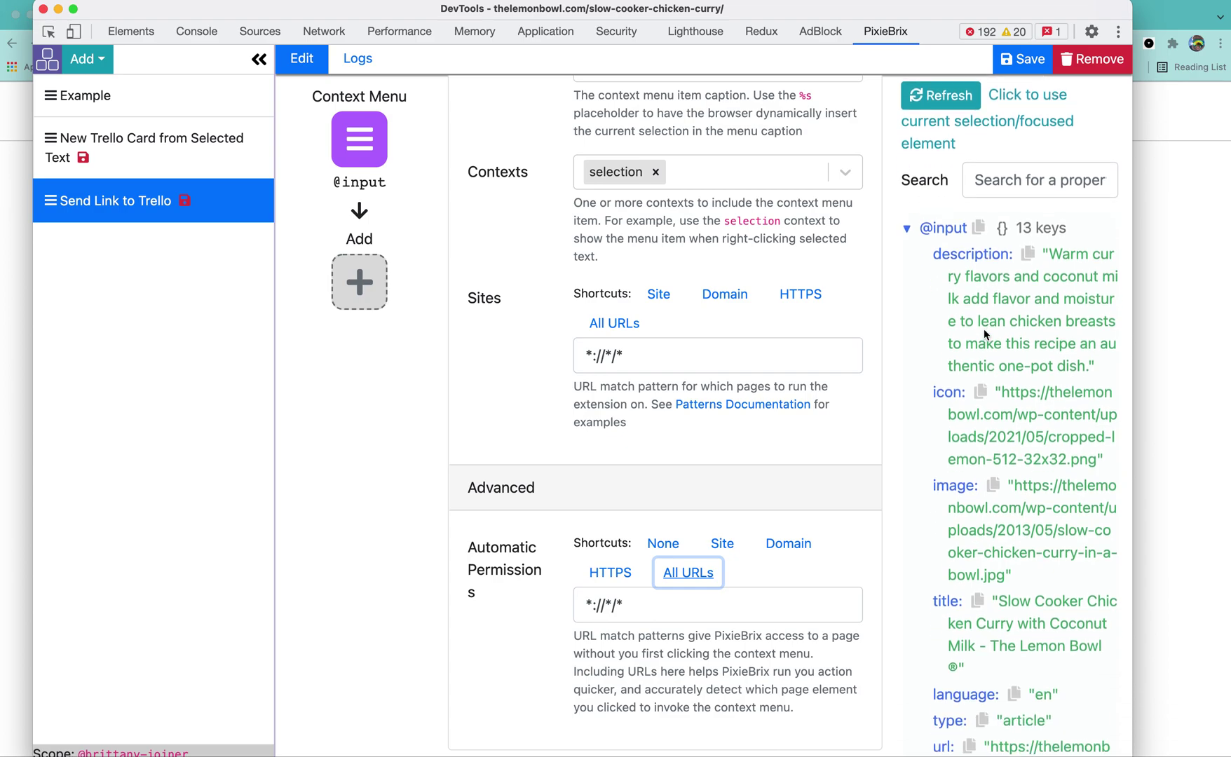
{"action": "scroll", "coordinate": [984, 328], "scroll_direction": "down", "scroll_amount": 4}
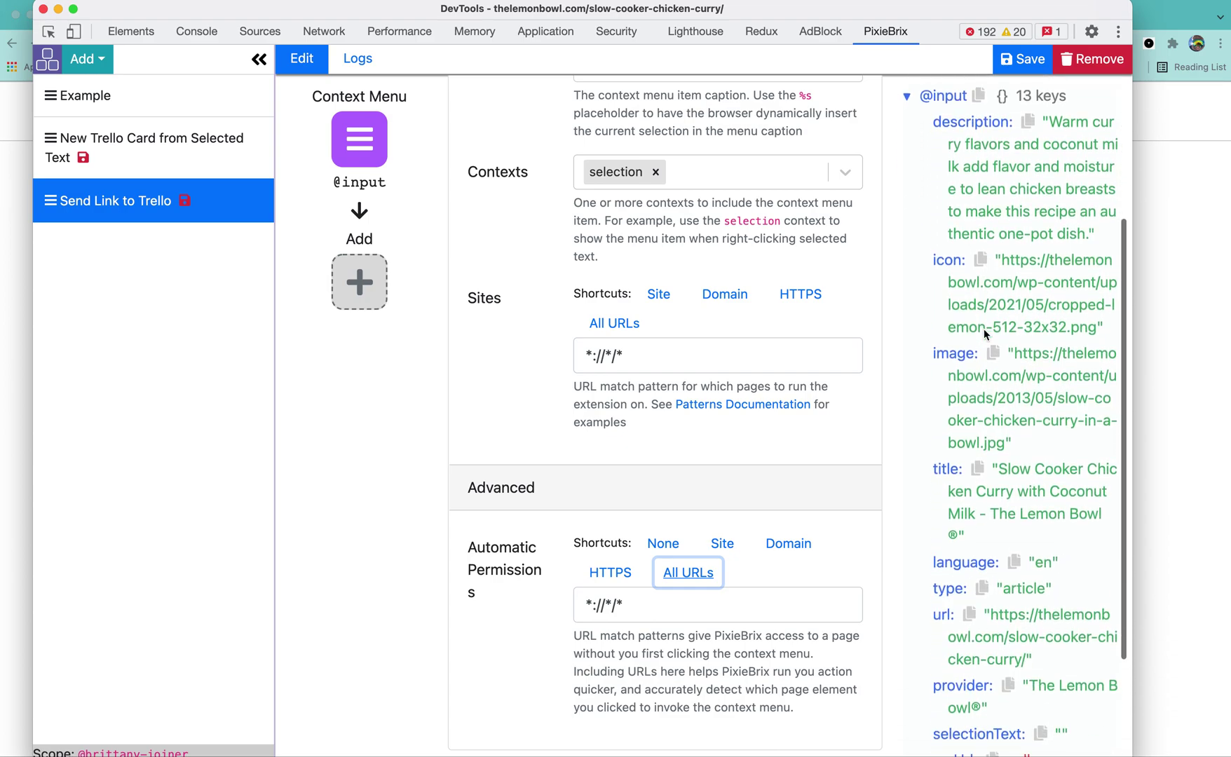
{"action": "scroll", "coordinate": [984, 329], "scroll_direction": "down", "scroll_amount": 3}
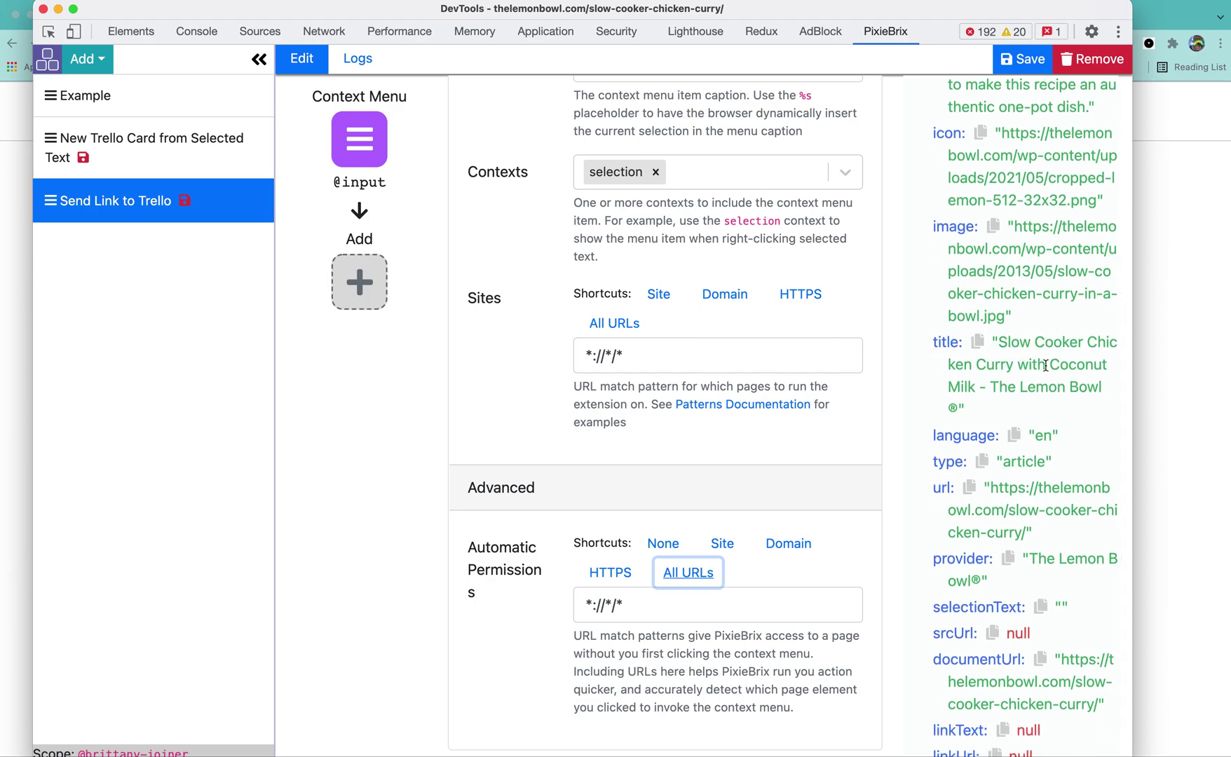
{"action": "scroll", "coordinate": [1023, 403], "scroll_direction": "down", "scroll_amount": 1}
{"action": "scroll", "coordinate": [1022, 402], "scroll_direction": "down", "scroll_amount": 1}
{"action": "scroll", "coordinate": [1024, 332], "scroll_direction": "down", "scroll_amount": 1}
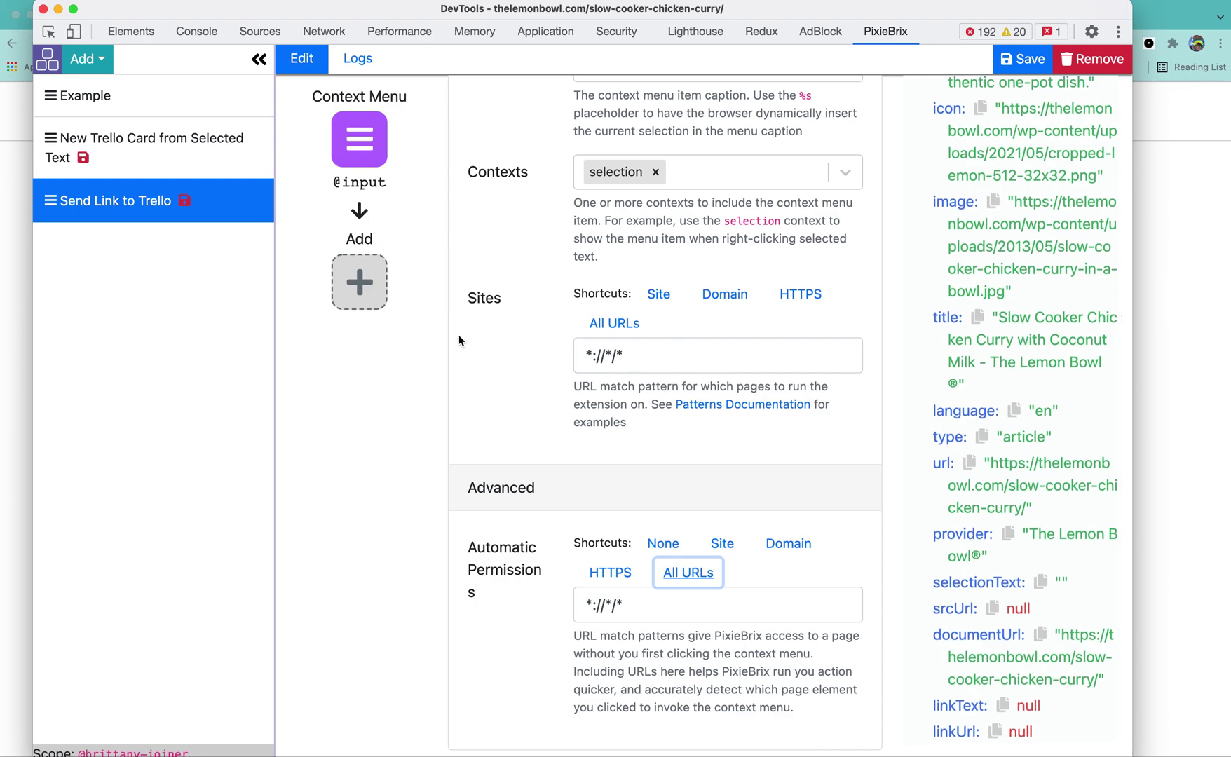
Step: Add a Get Trello Username step using the private trello integration
{"action": "left_click", "coordinate": [361, 279]}
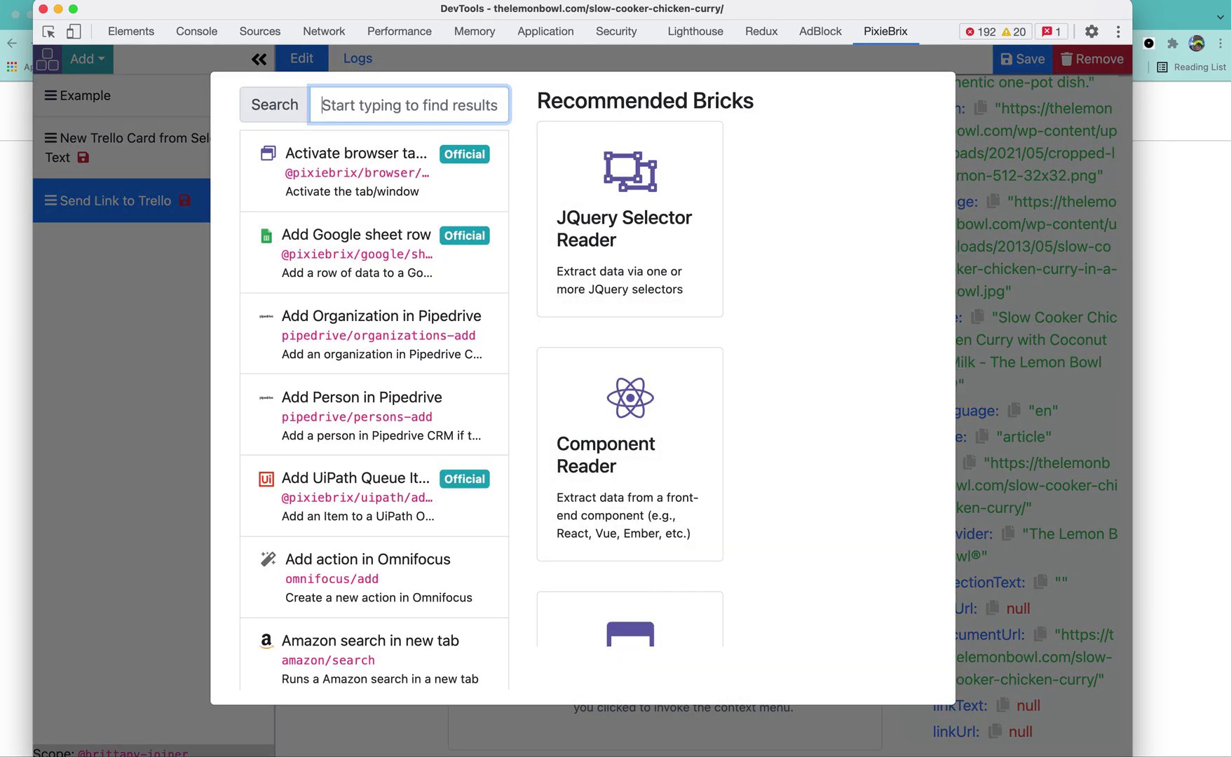
{"action": "type", "text": "get trell"}
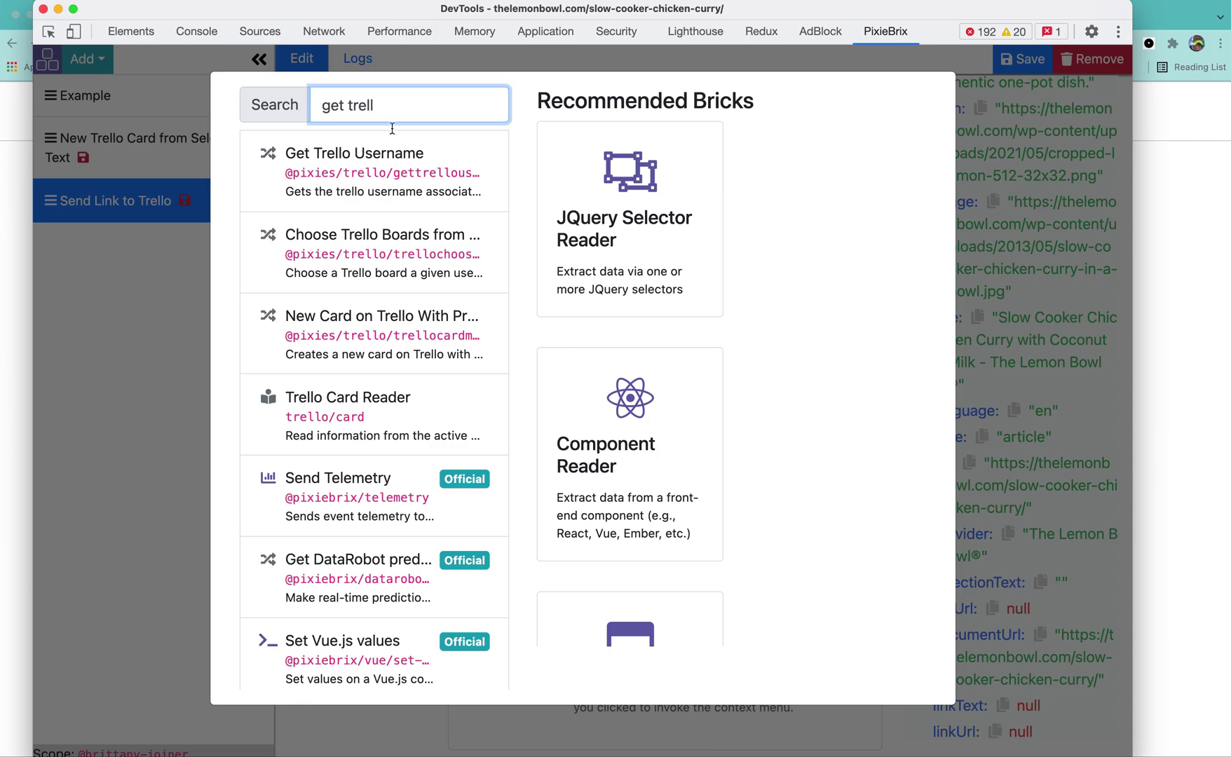
{"action": "left_click", "coordinate": [429, 168]}
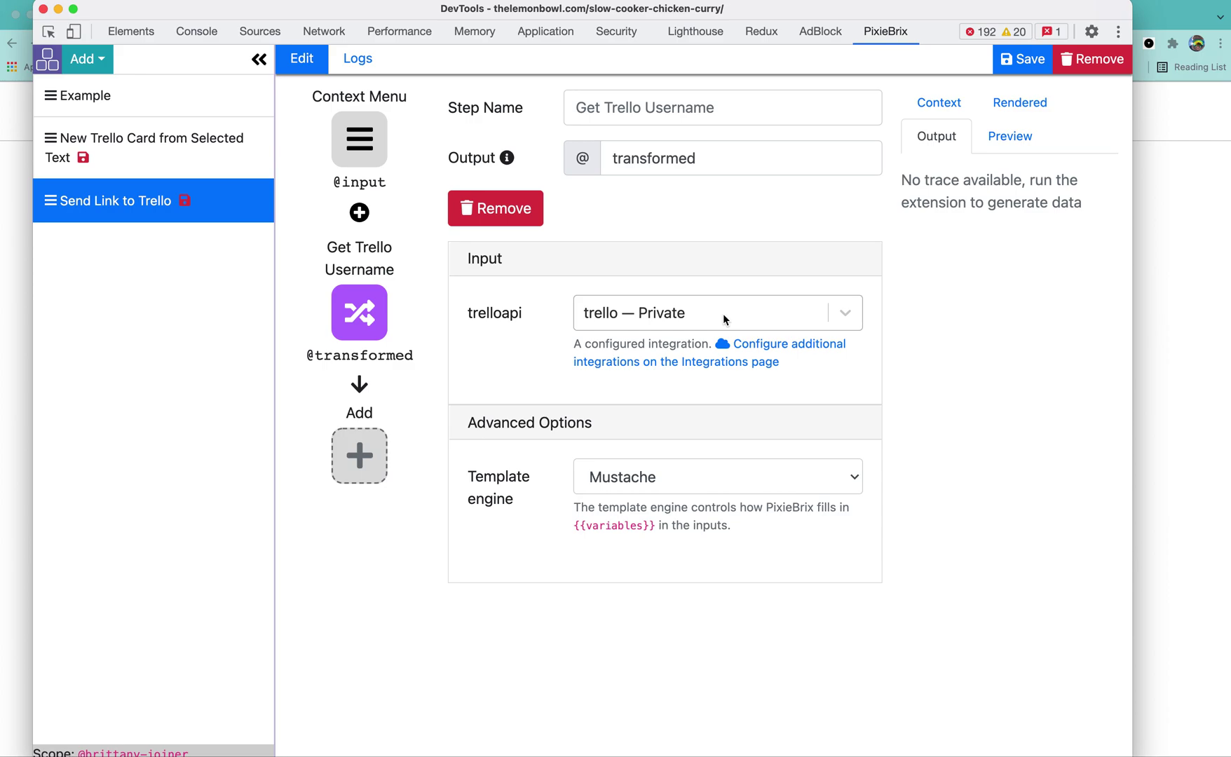
{"action": "left_click", "coordinate": [844, 316]}
{"action": "left_click", "coordinate": [723, 359]}
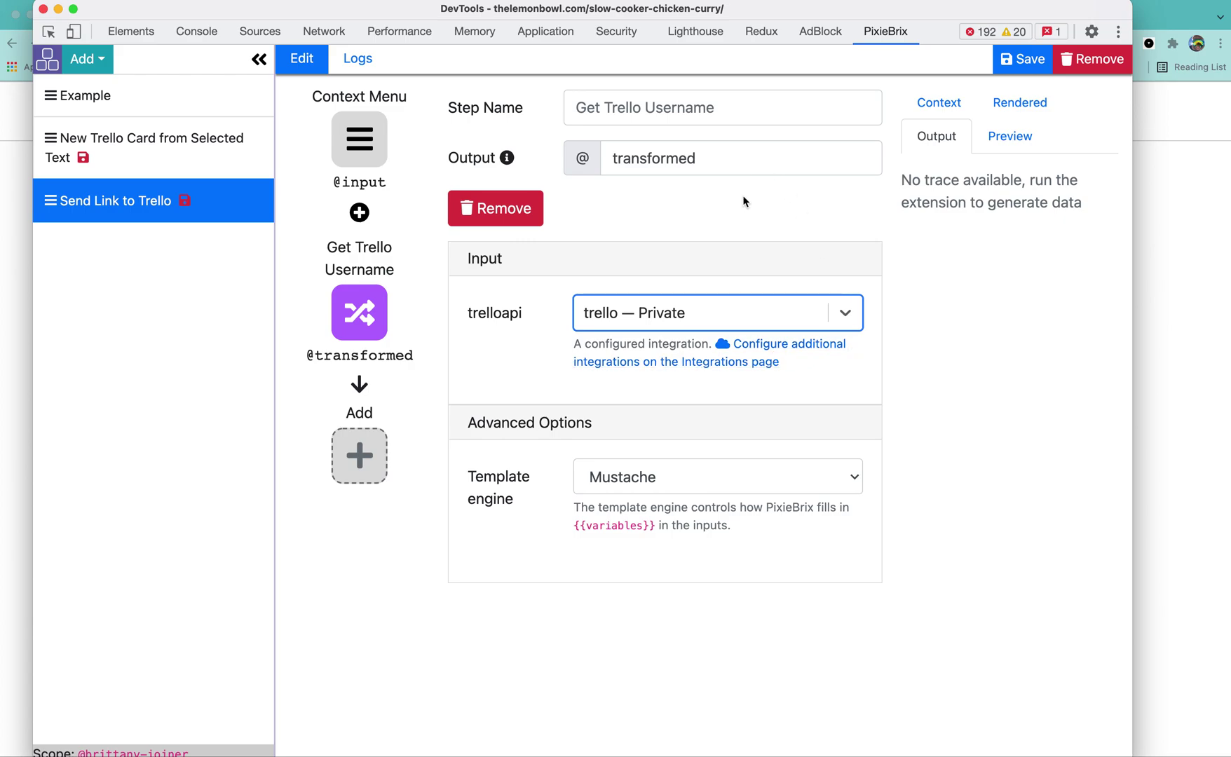
Step: Rename the step's output variable from transformed to user
{"action": "double_click", "coordinate": [643, 156]}
{"action": "type", "text": "user"}
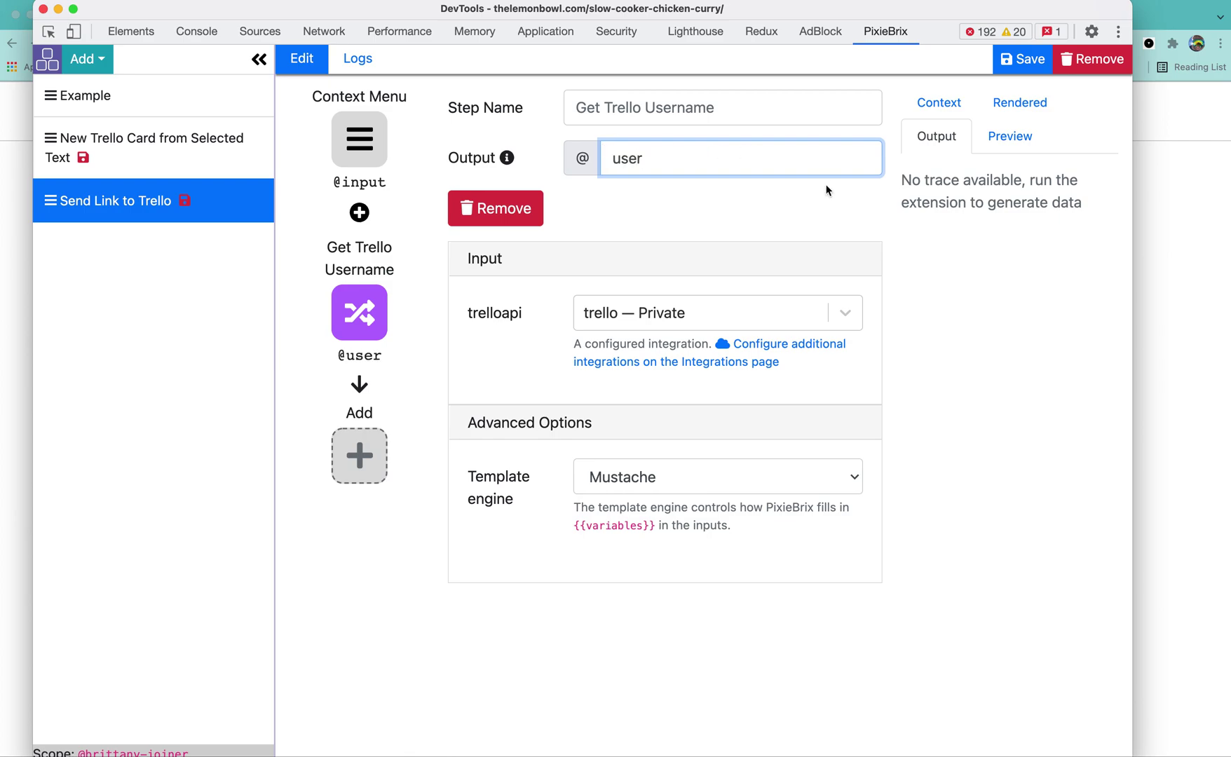
{"action": "left_click", "coordinate": [617, 186]}
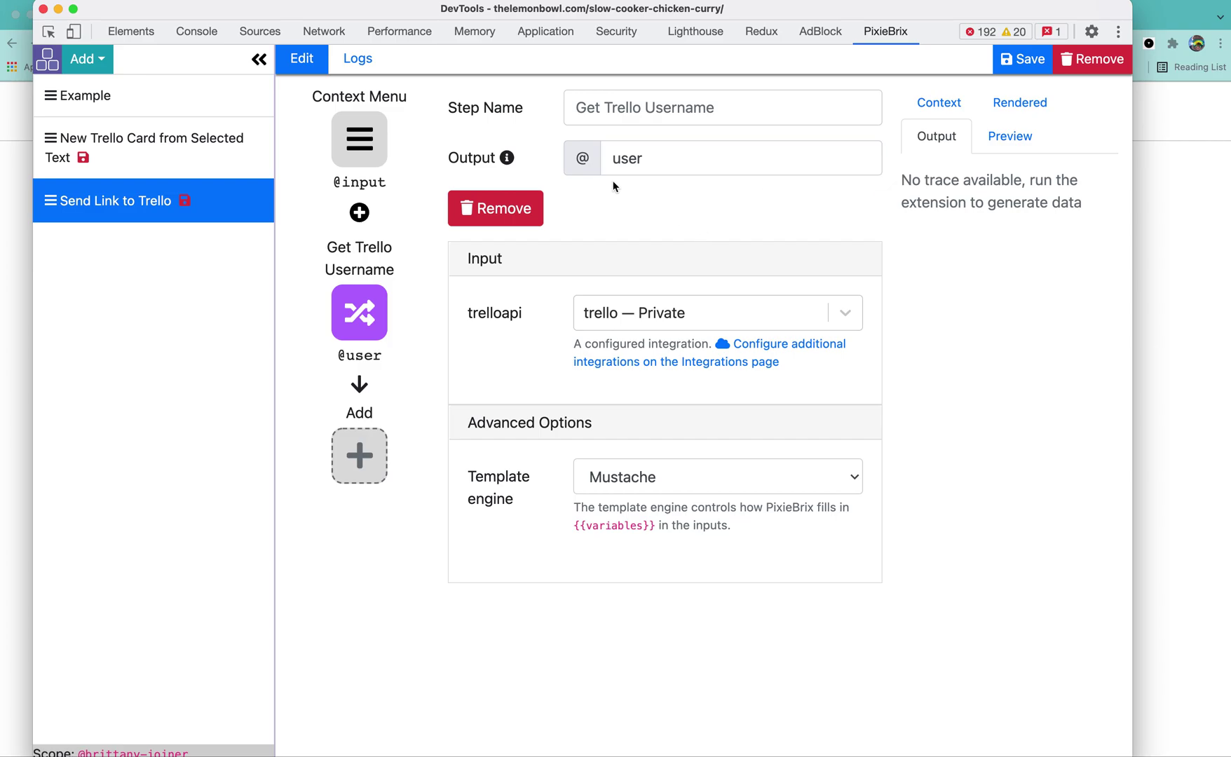
{"action": "left_click", "coordinate": [359, 456]}
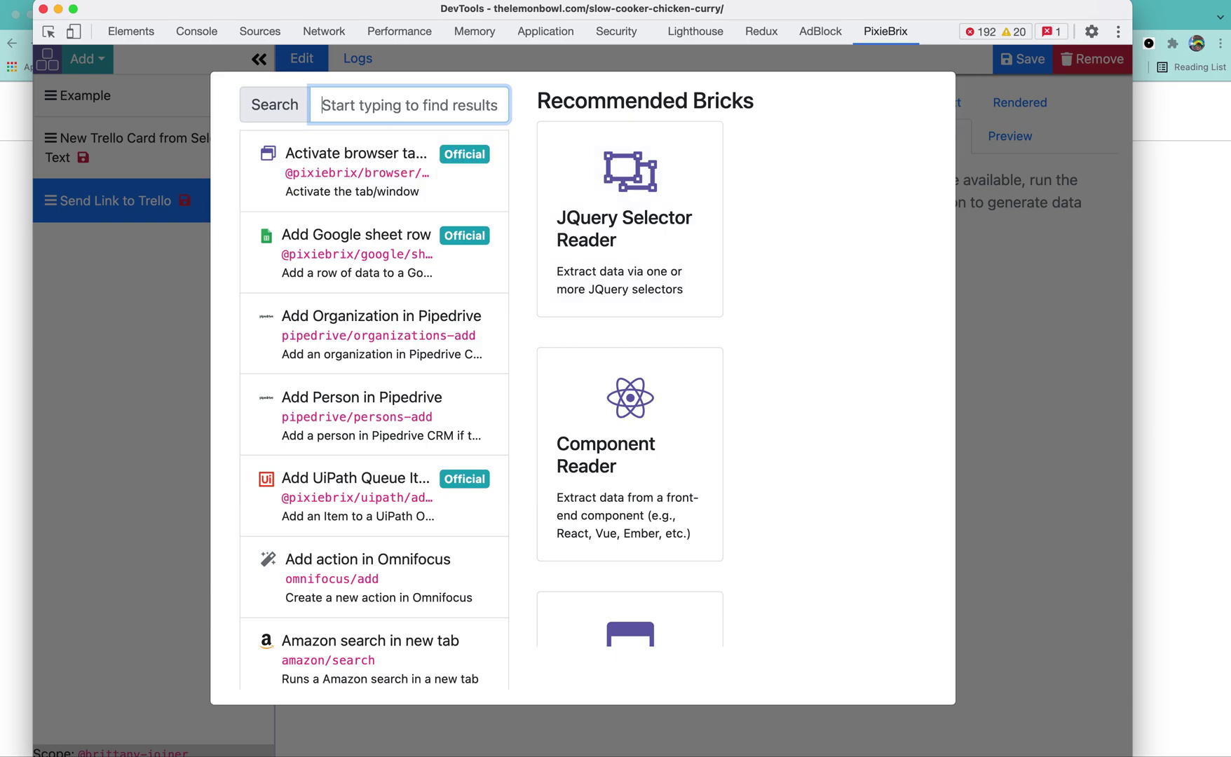
{"action": "type", "text": "get boards"}
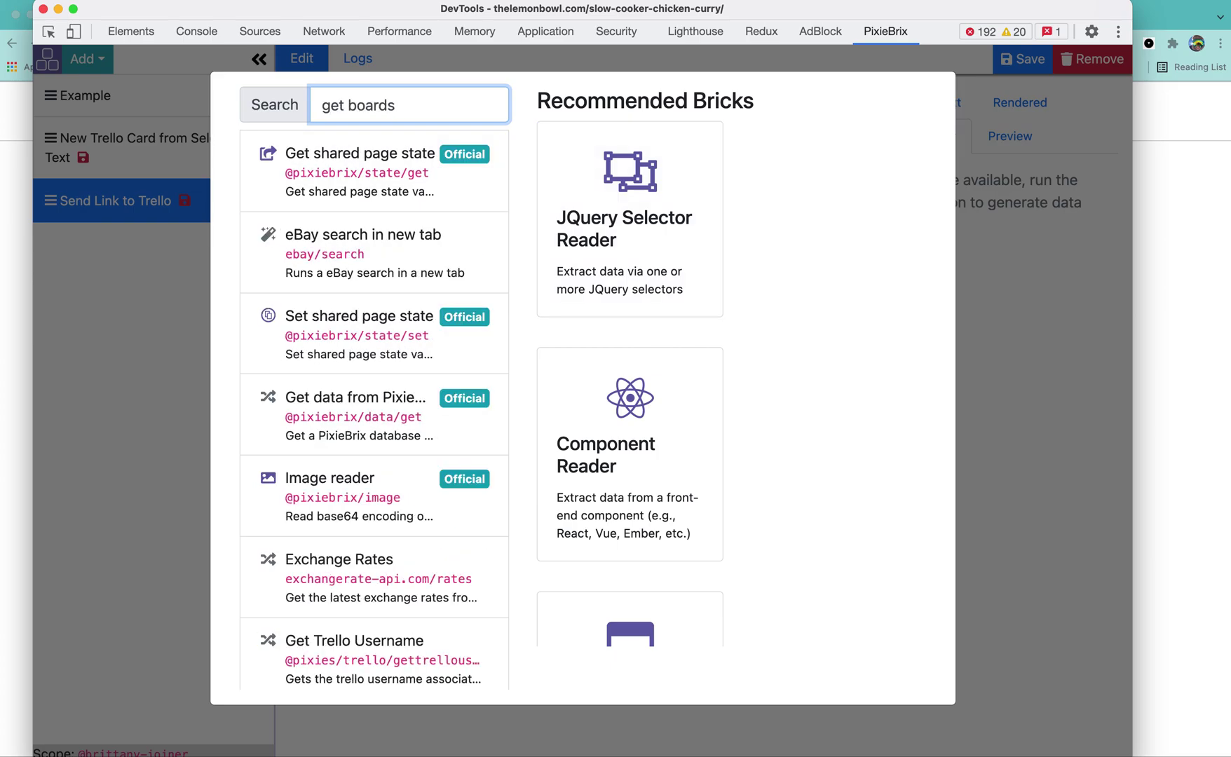
{"action": "type", "text": " trello"}
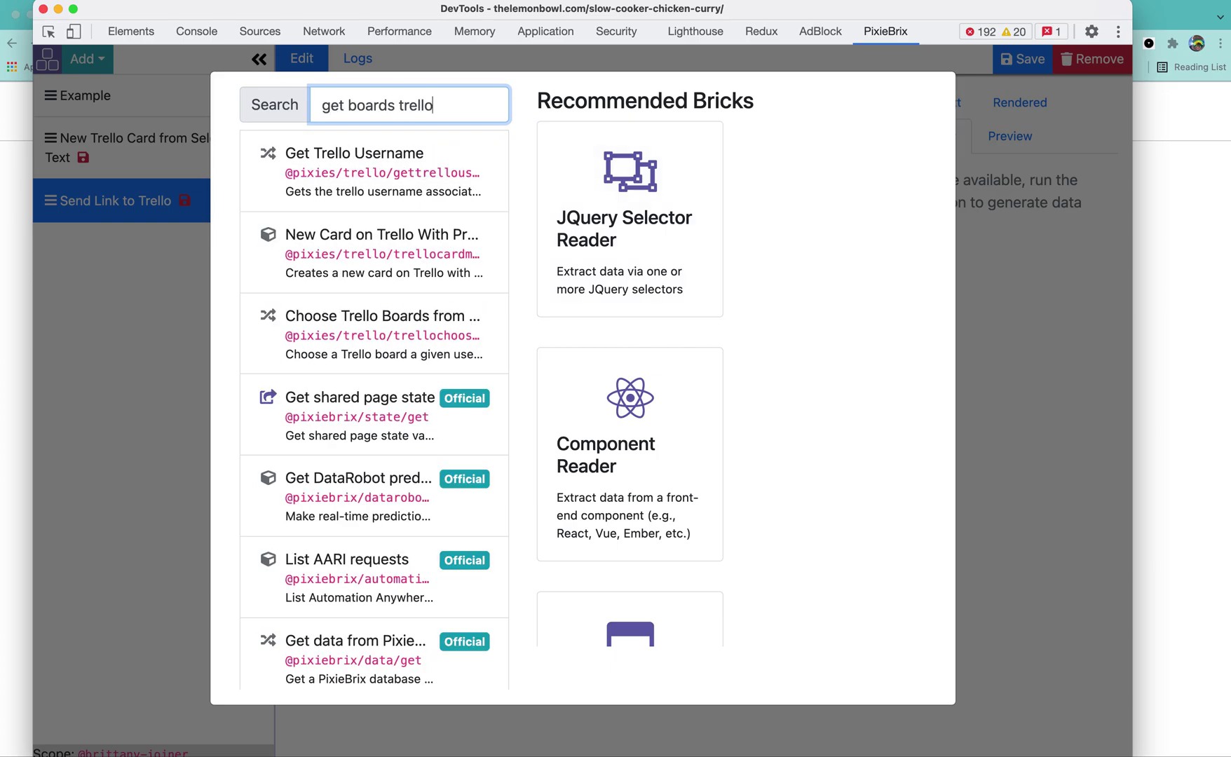
{"action": "left_click", "coordinate": [414, 330]}
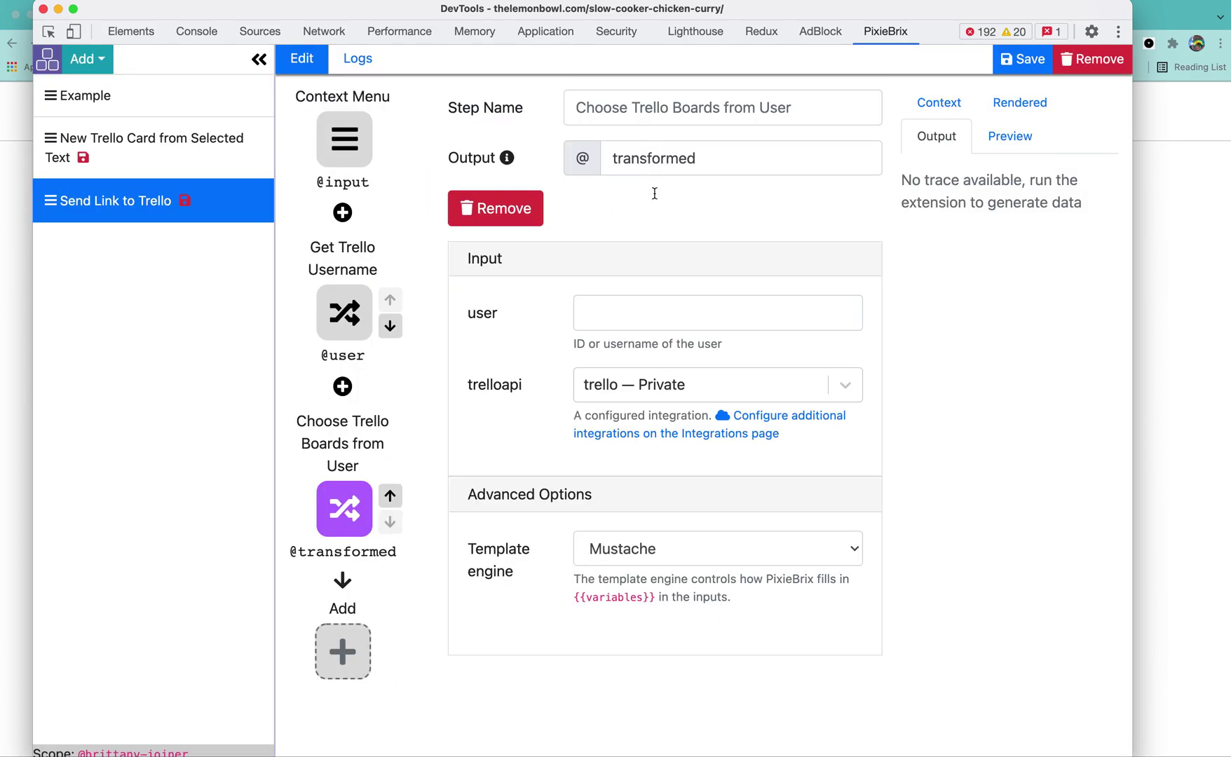
{"action": "left_click", "coordinate": [595, 315]}
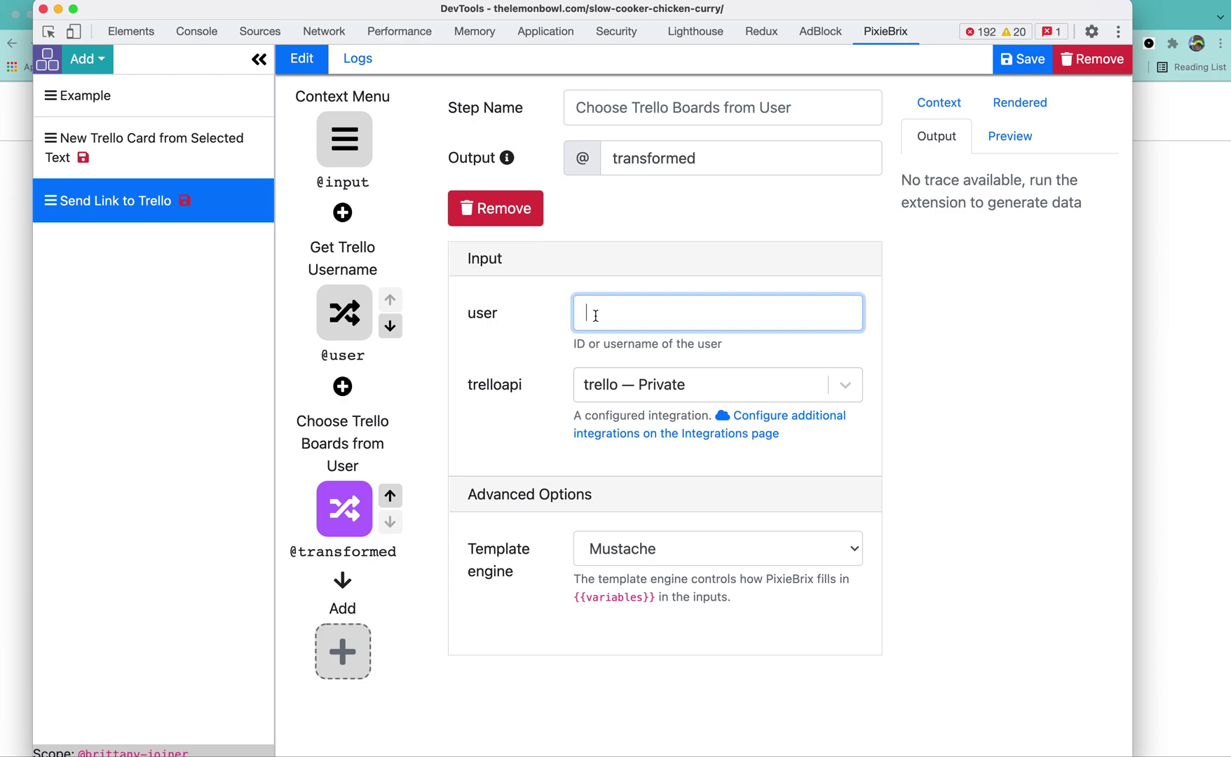
{"action": "type", "text": "{{@user}}"}
{"action": "double_click", "coordinate": [591, 317]}
{"action": "left_click", "coordinate": [602, 314]}
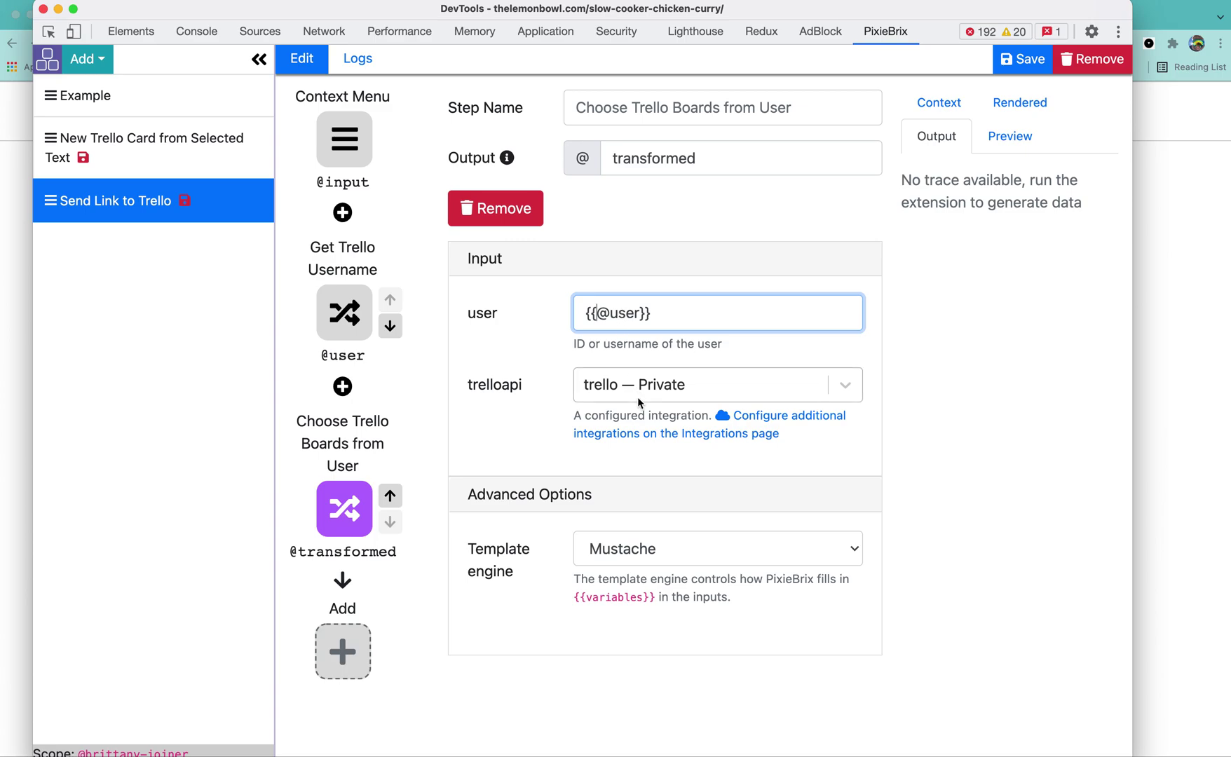
Step: Rename the boards step's output variable to board
{"action": "double_click", "coordinate": [654, 160]}
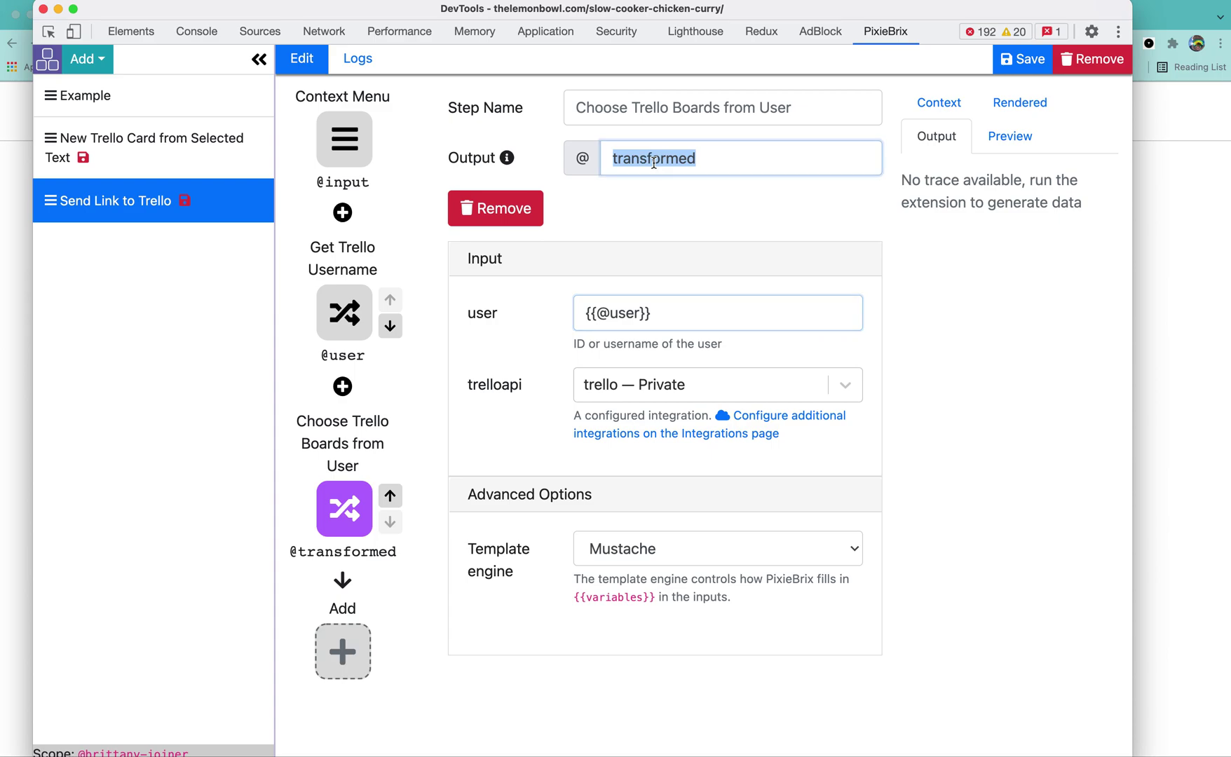
{"action": "type", "text": "boards"}
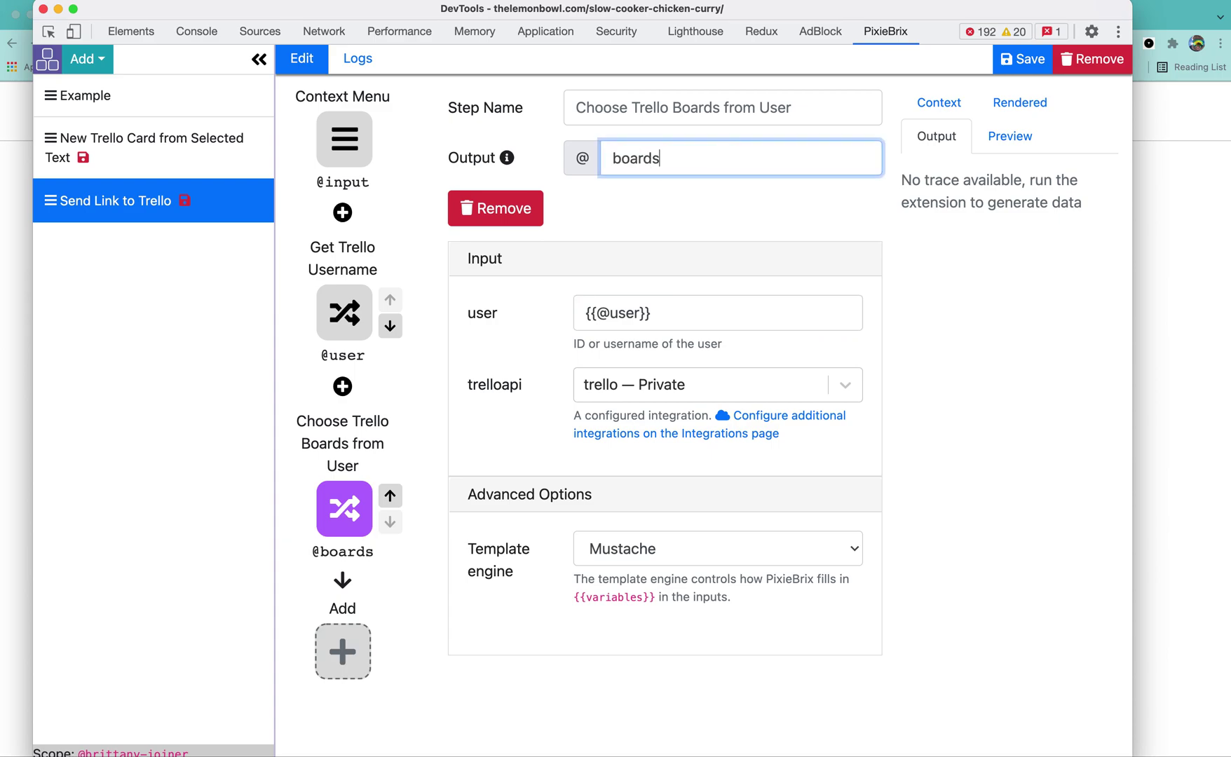
{"action": "key", "text": "BackSpace"}
{"action": "left_click", "coordinate": [714, 212]}
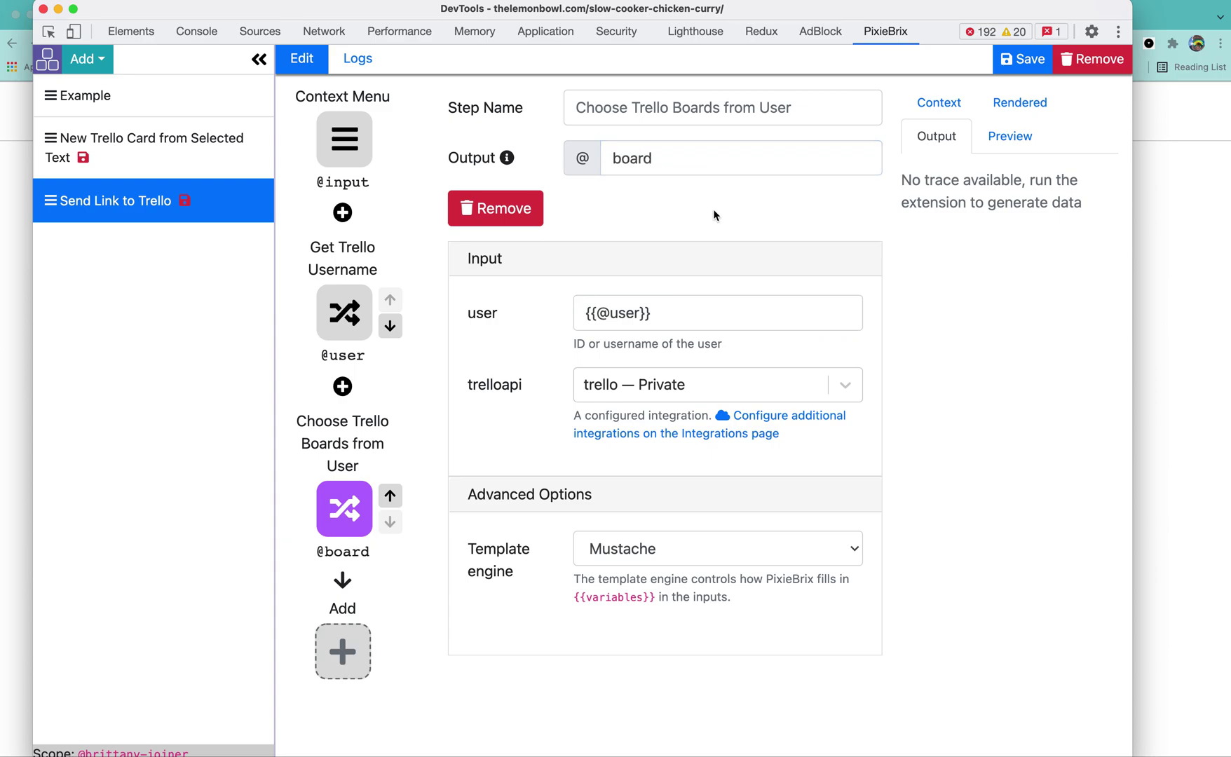
{"action": "left_click", "coordinate": [343, 652]}
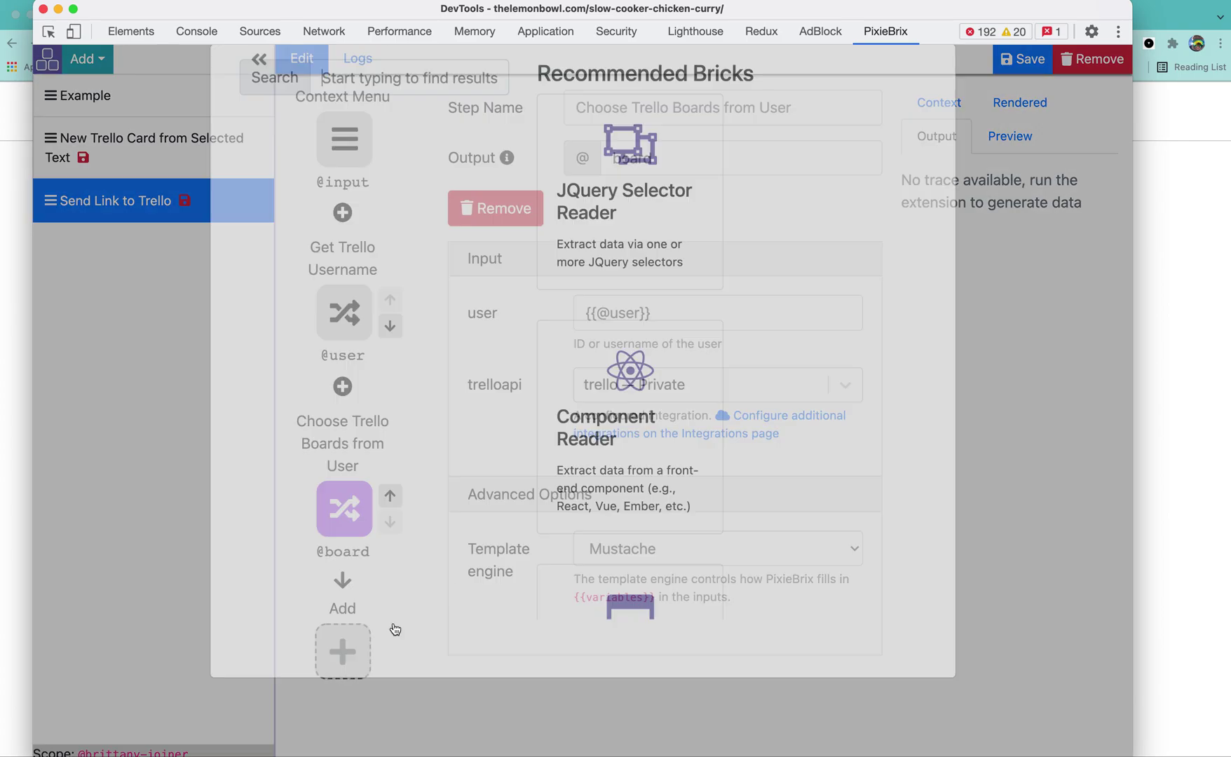
{"action": "type", "text": "create trello"}
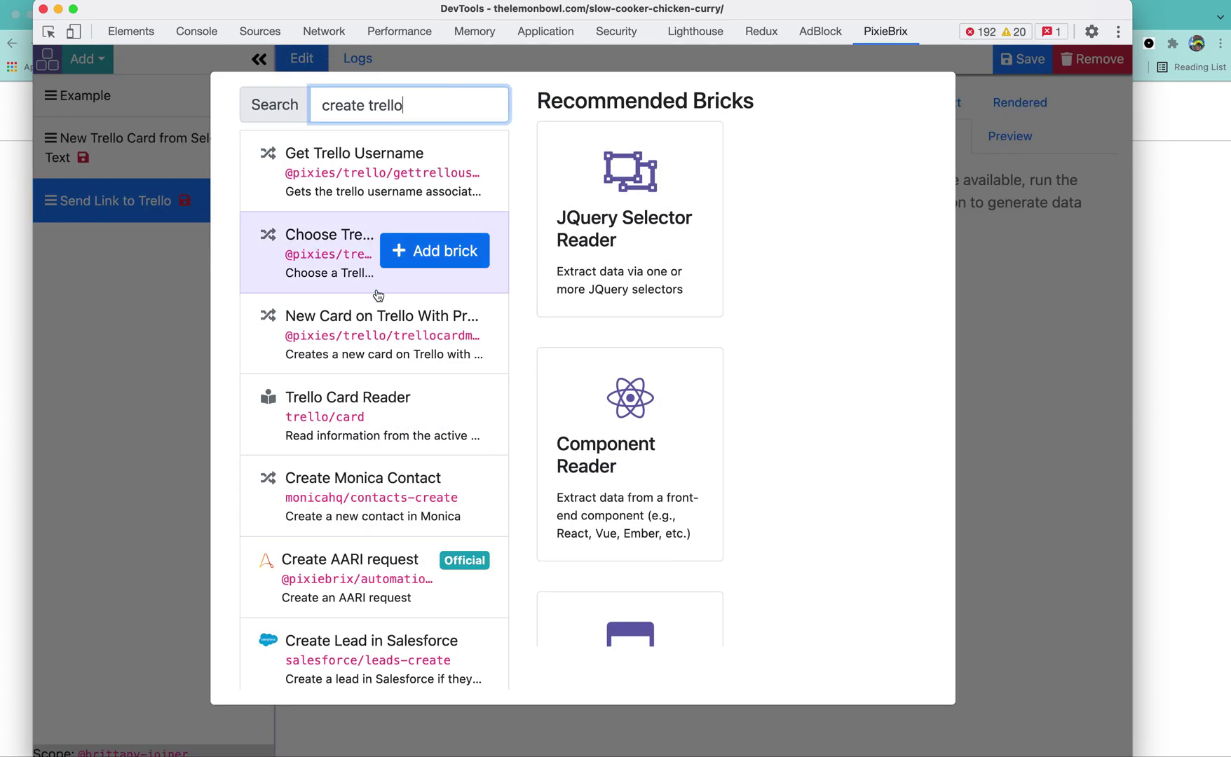
{"action": "left_click", "coordinate": [421, 331]}
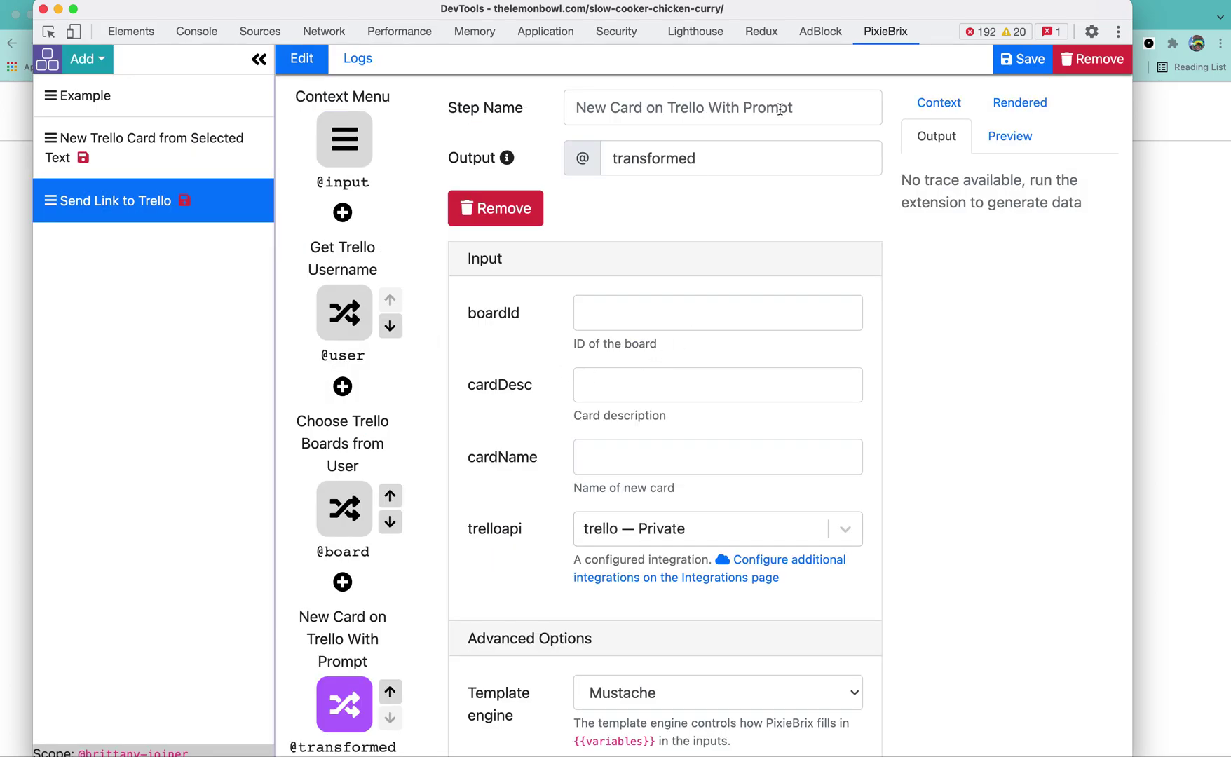
{"action": "scroll", "coordinate": [648, 258], "scroll_direction": "down", "scroll_amount": 2}
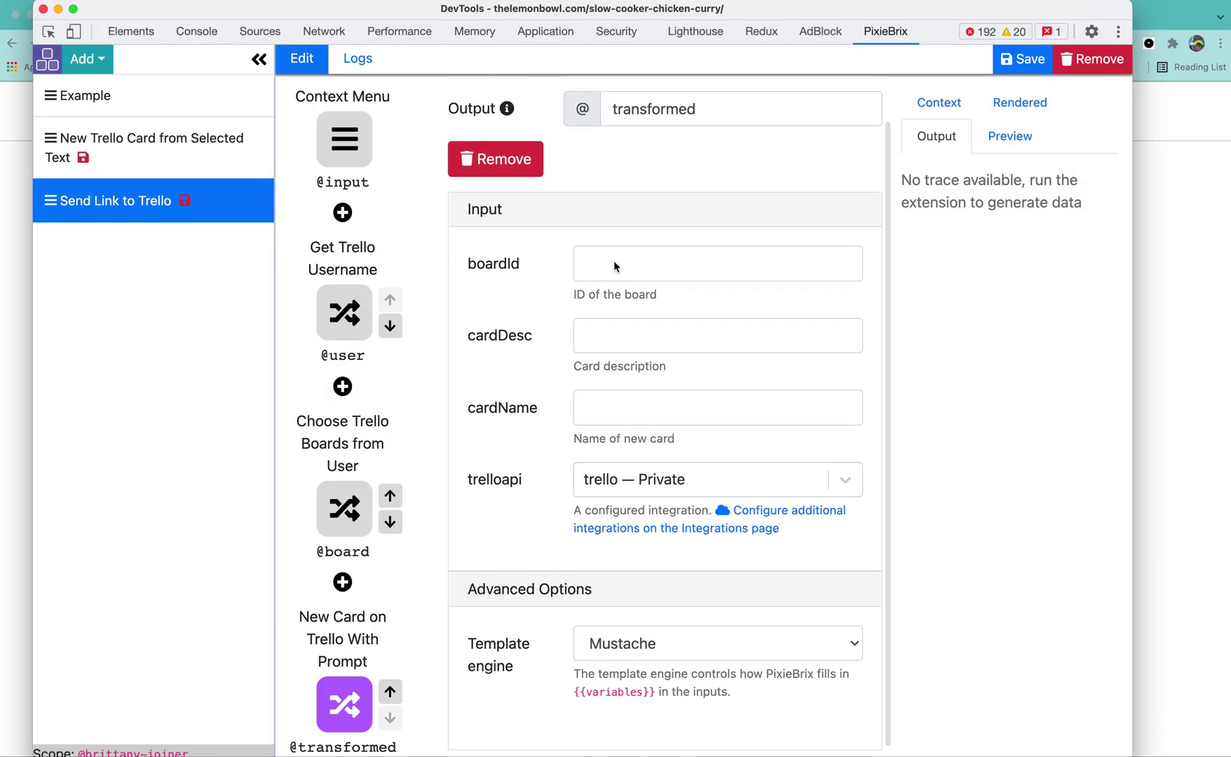
{"action": "left_click", "coordinate": [607, 264]}
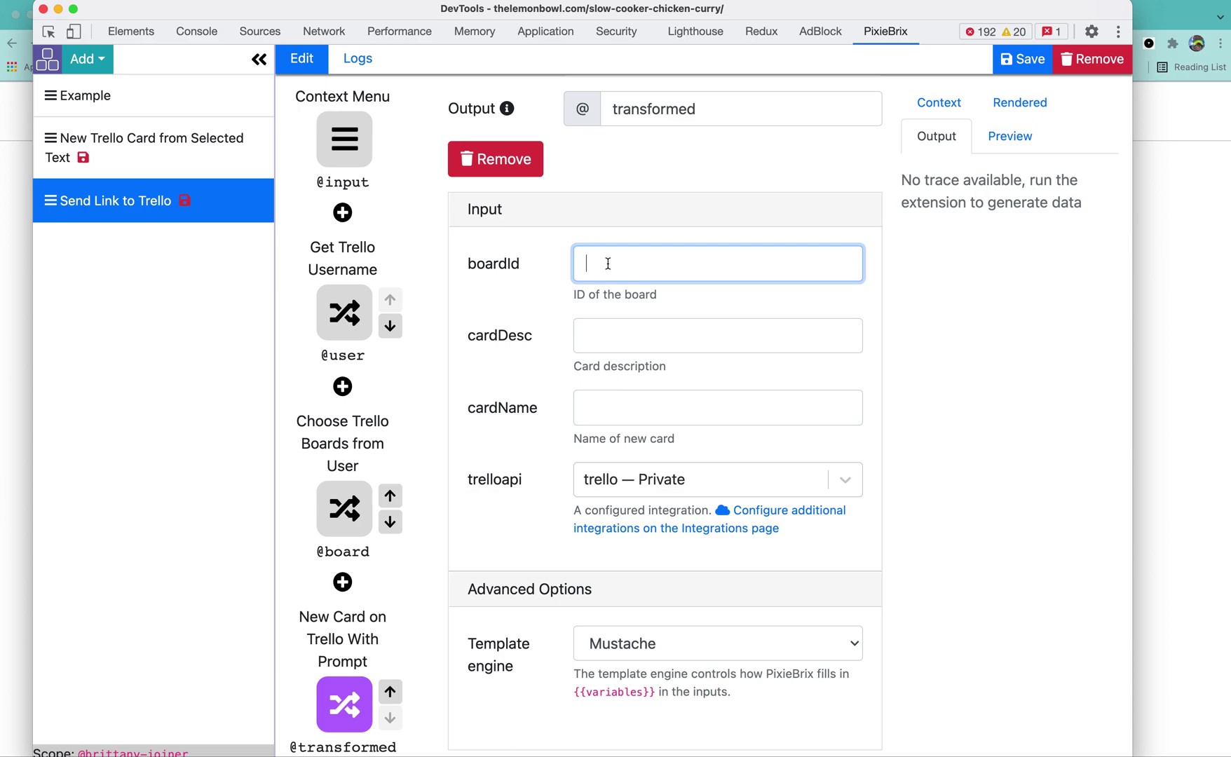
{"action": "type", "text": "{{{@board}}}"}
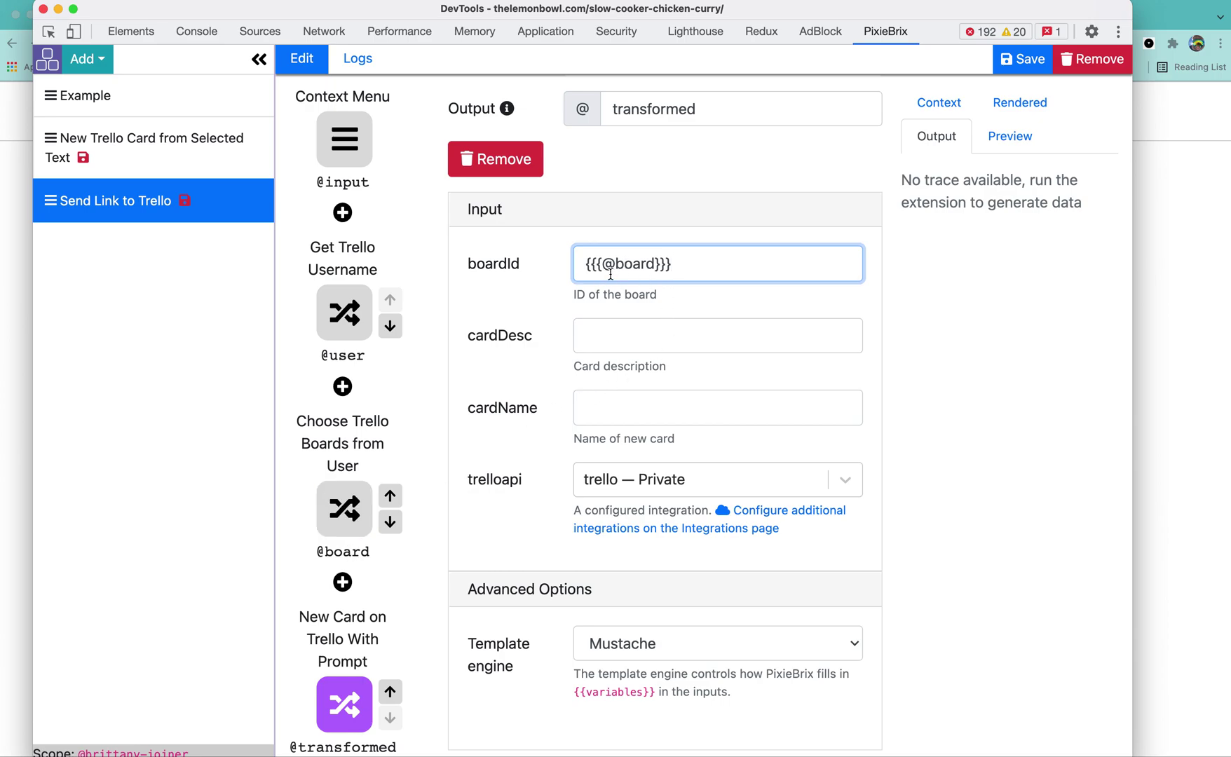
{"action": "left_click", "coordinate": [623, 338]}
{"action": "left_click", "coordinate": [345, 158]}
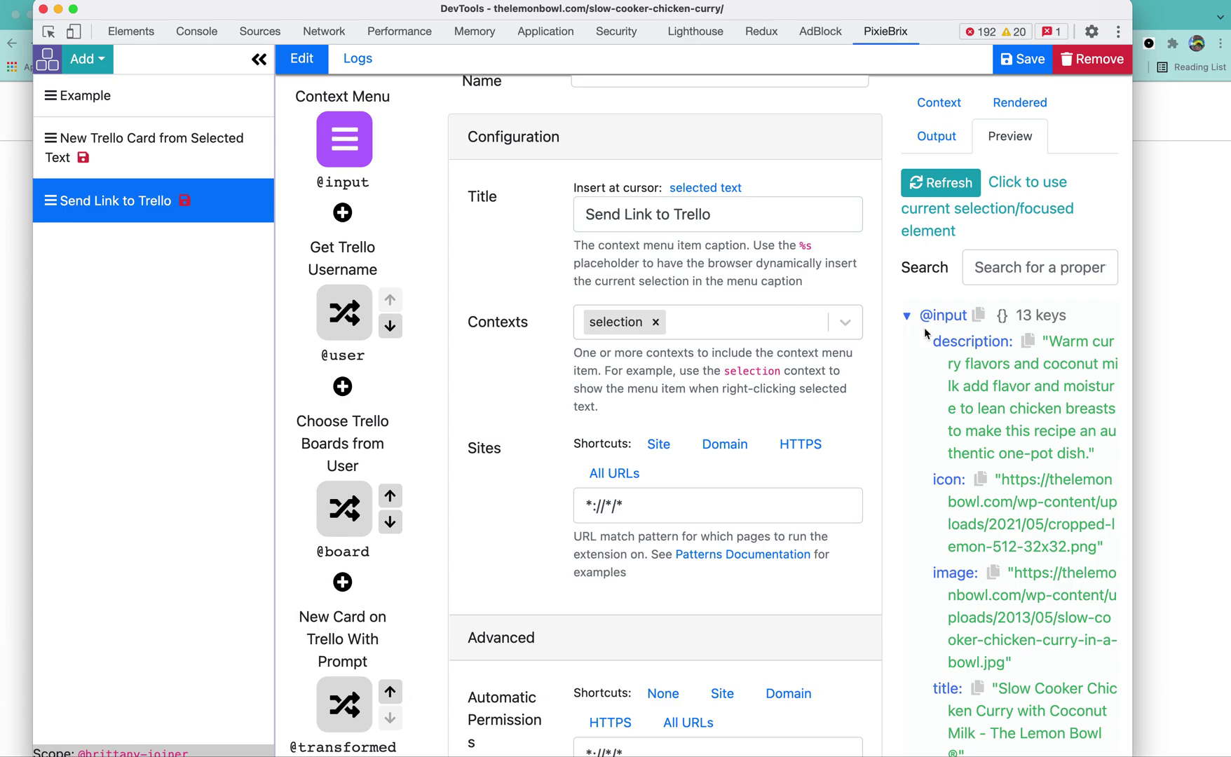
{"action": "scroll", "coordinate": [935, 574], "scroll_direction": "down", "scroll_amount": 5}
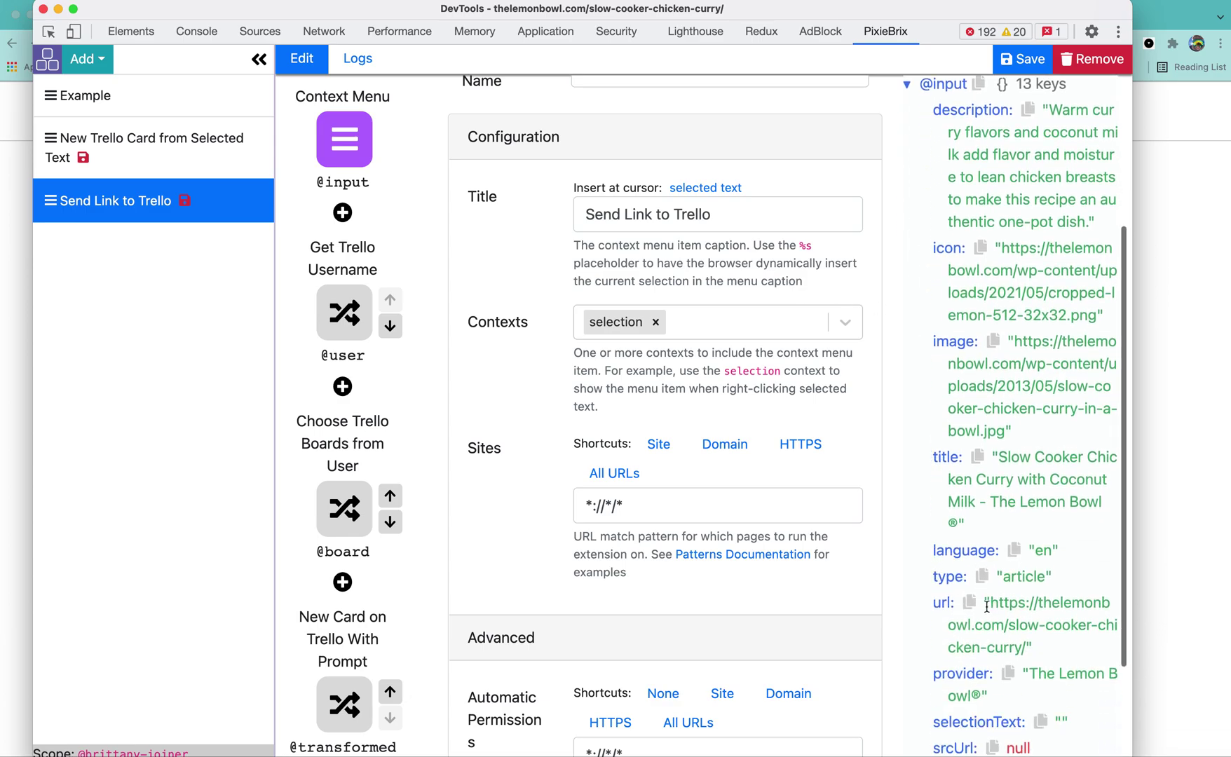
{"action": "left_click", "coordinate": [969, 605]}
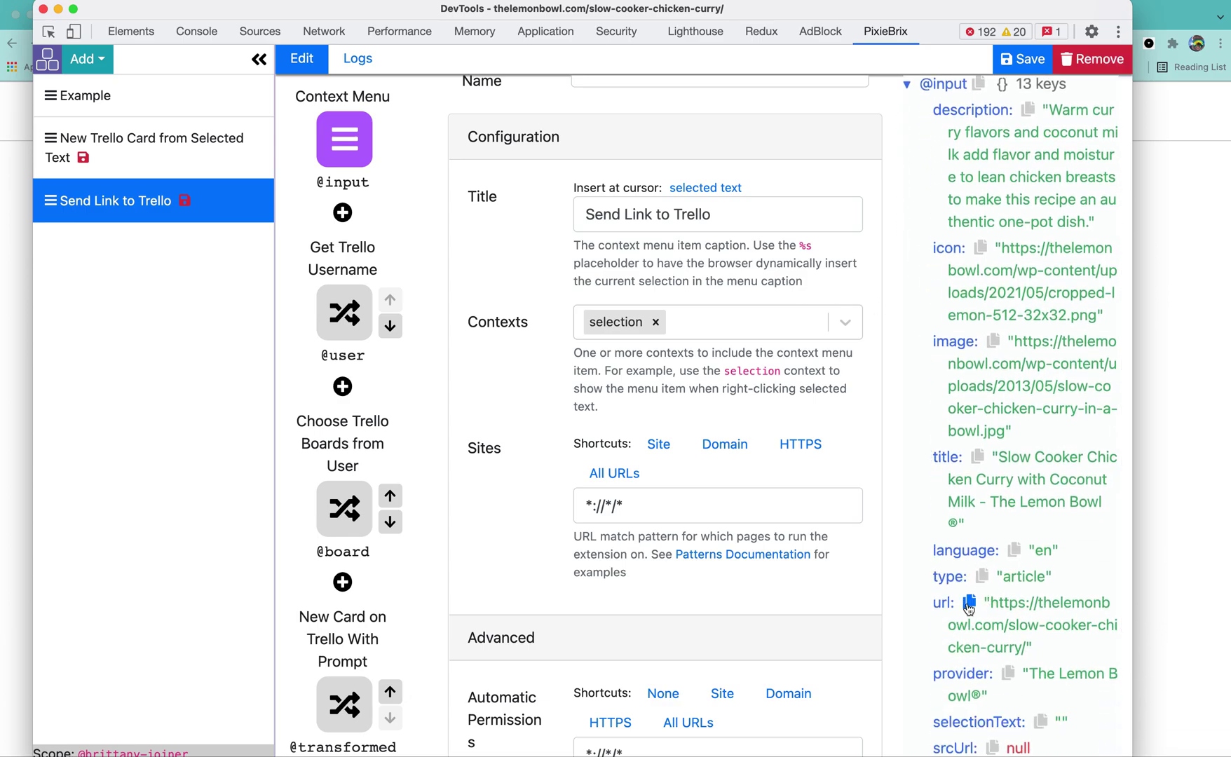
{"action": "left_click", "coordinate": [344, 704]}
{"action": "left_click", "coordinate": [599, 339]}
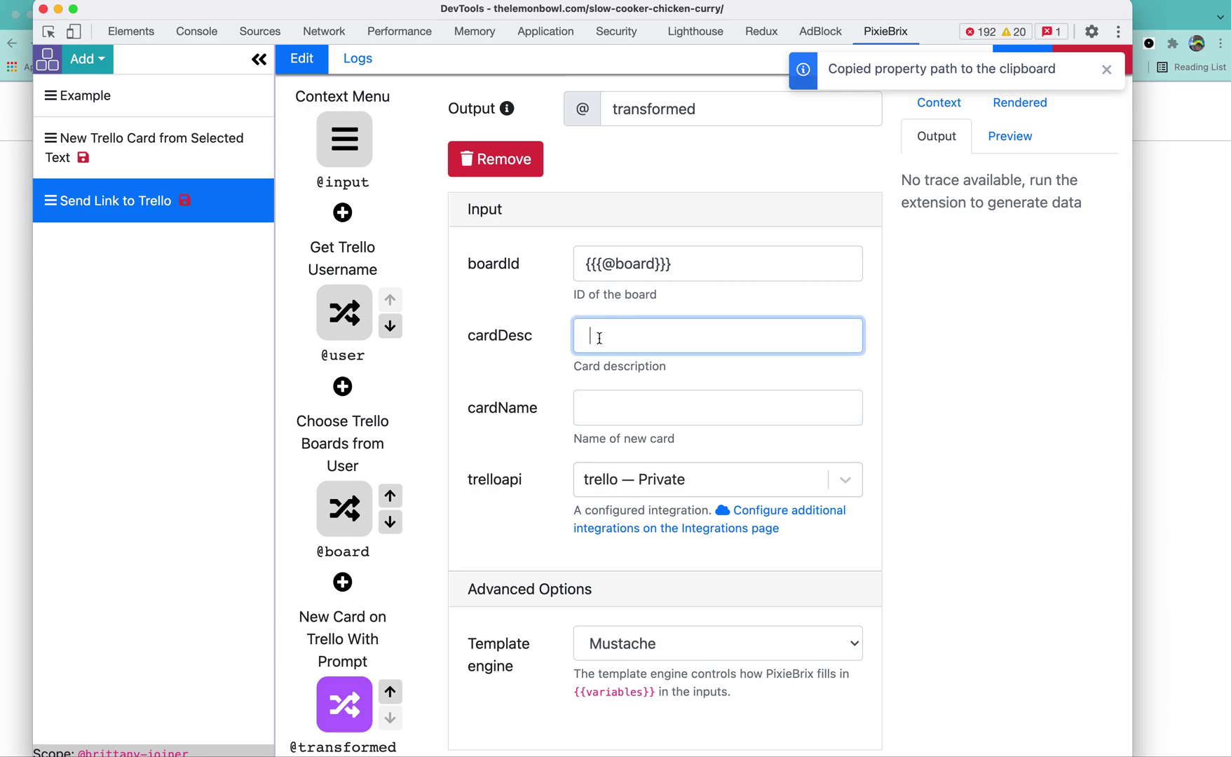
{"action": "key", "text": "super+v"}
{"action": "type", "text": "{{{"}
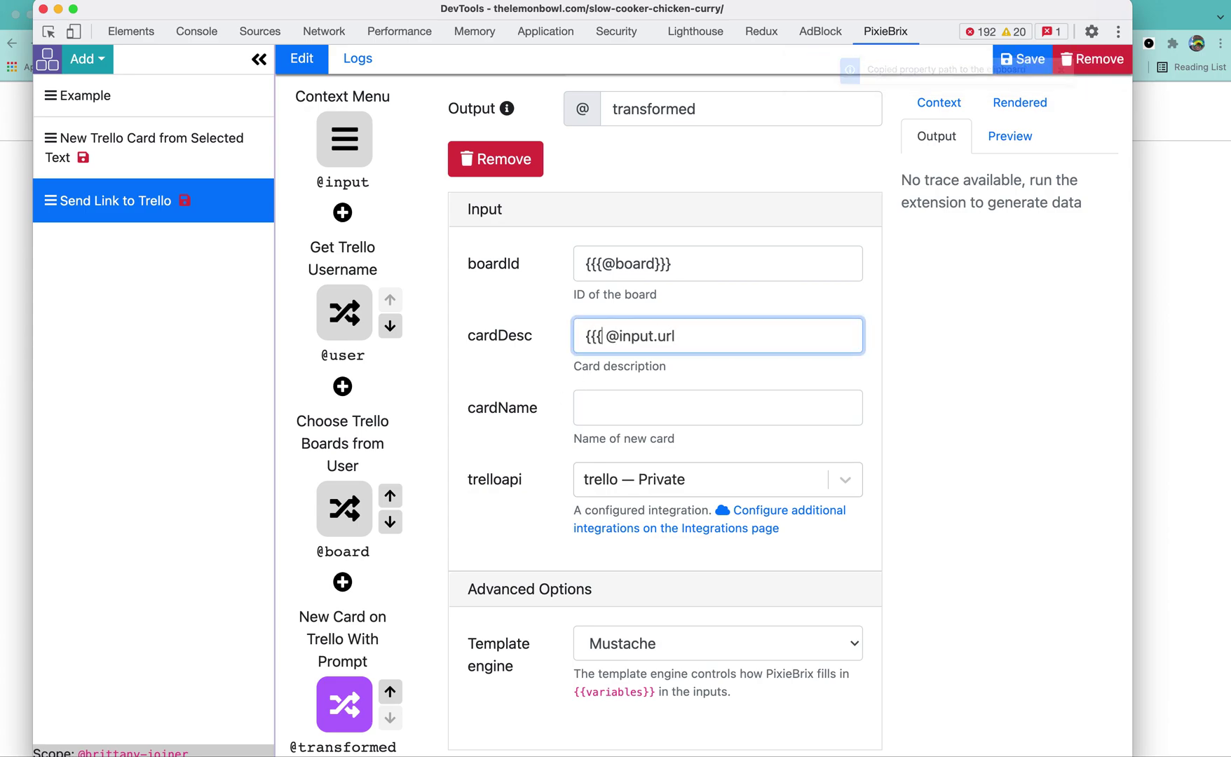
{"action": "type", "text": "}}}"}
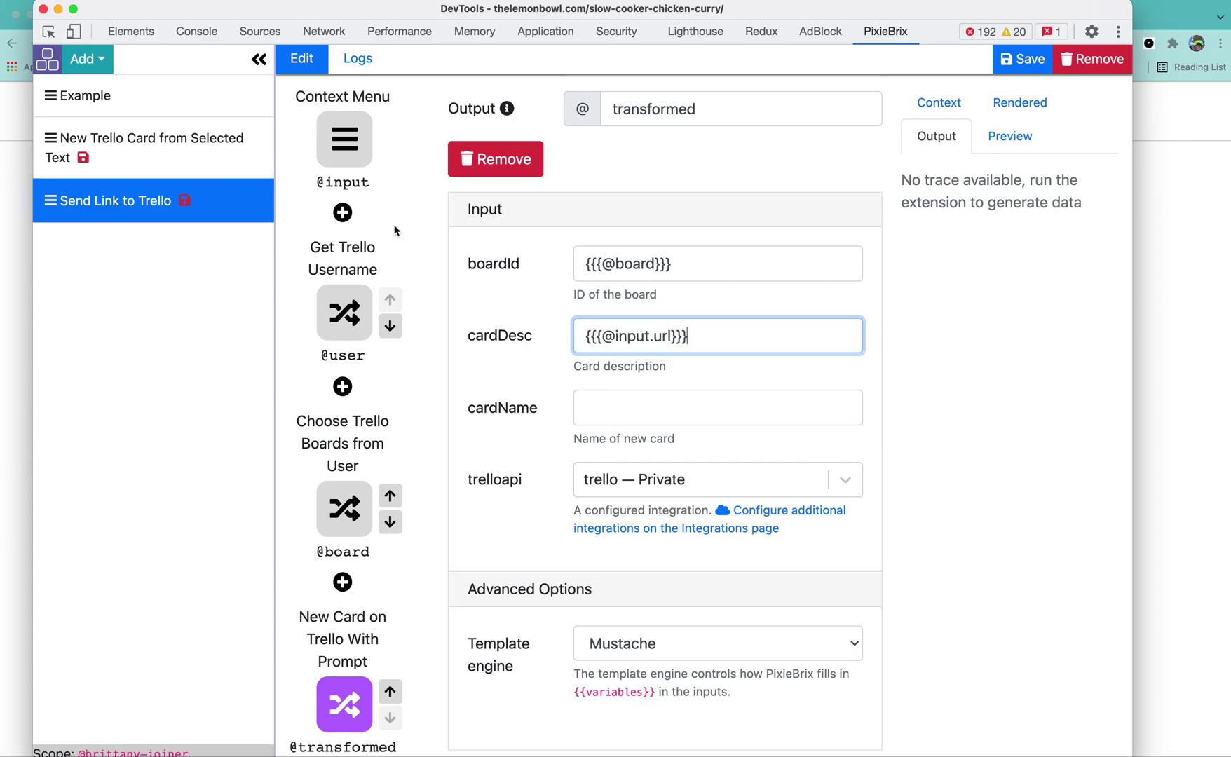
{"action": "left_click", "coordinate": [344, 139]}
{"action": "scroll", "coordinate": [955, 427], "scroll_direction": "down", "scroll_amount": 2}
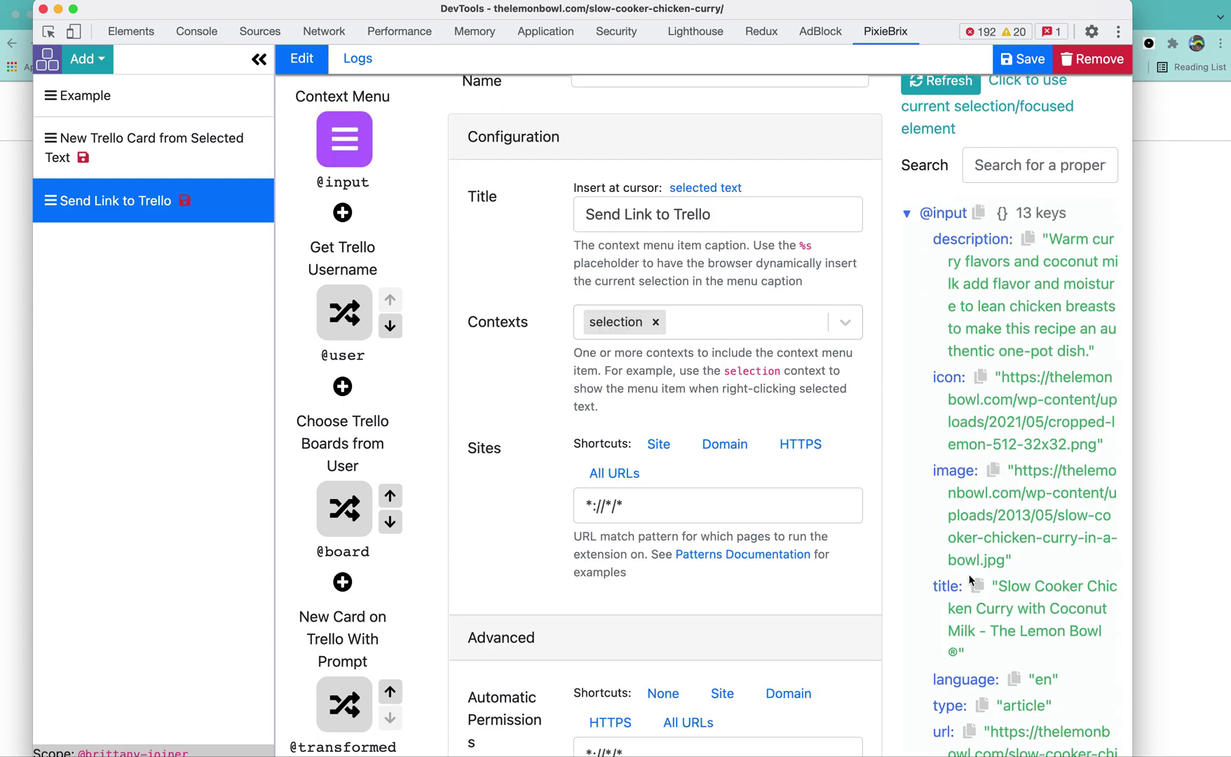
{"action": "left_click", "coordinate": [977, 588]}
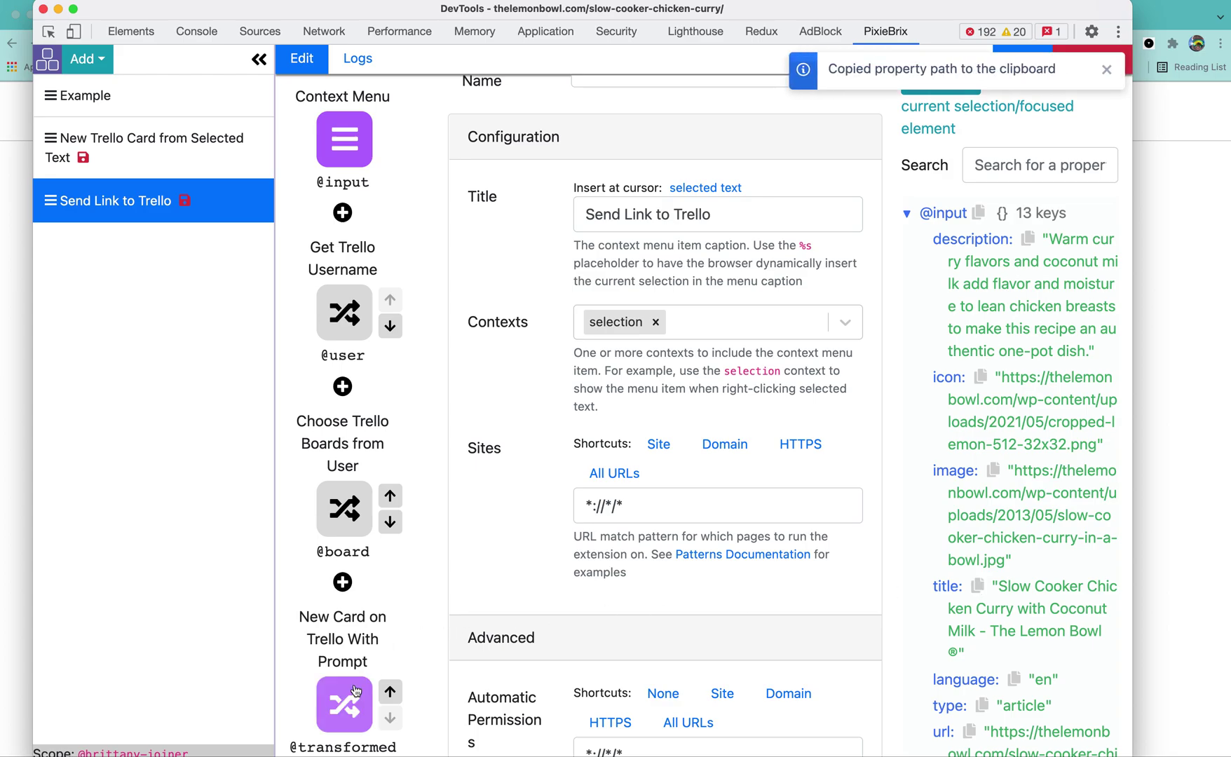
{"action": "scroll", "coordinate": [350, 631], "scroll_direction": "down", "scroll_amount": 3}
{"action": "left_click", "coordinate": [344, 584]}
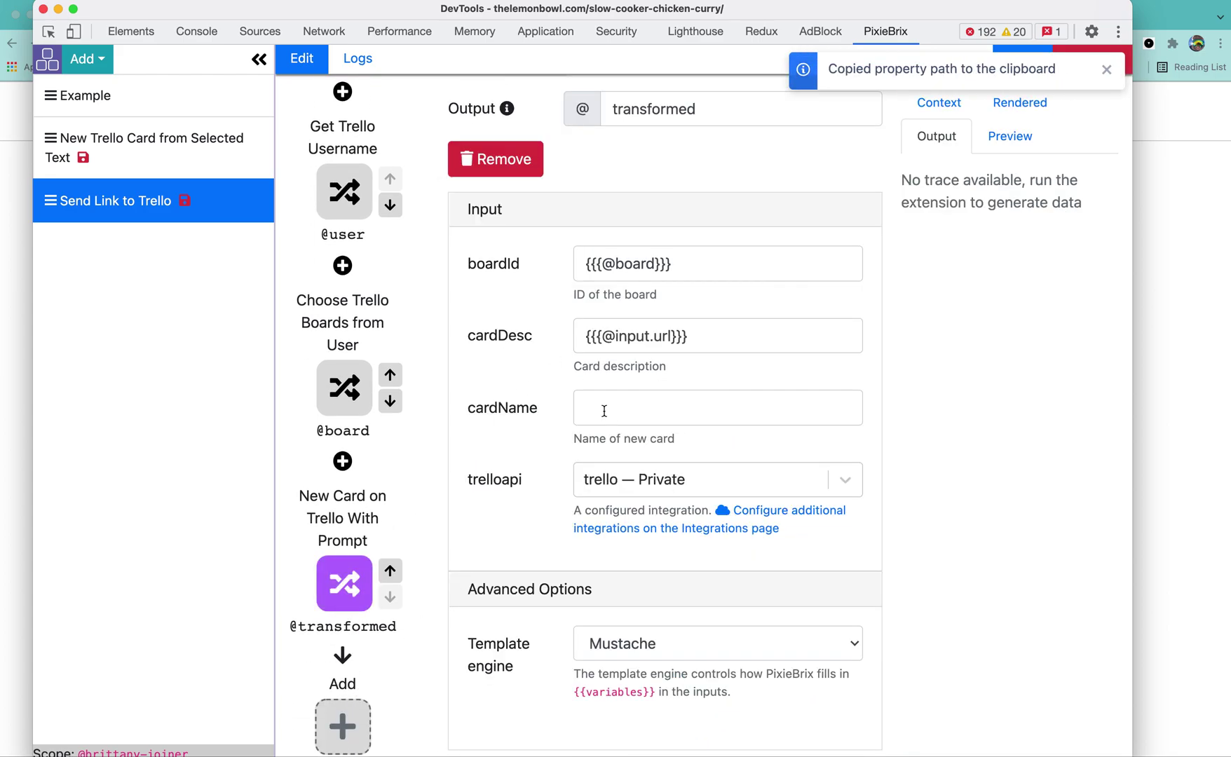
{"action": "left_click", "coordinate": [604, 409]}
{"action": "key", "text": "super+v"}
{"action": "key", "text": "super+Left"}
{"action": "type", "text": "{{{"}
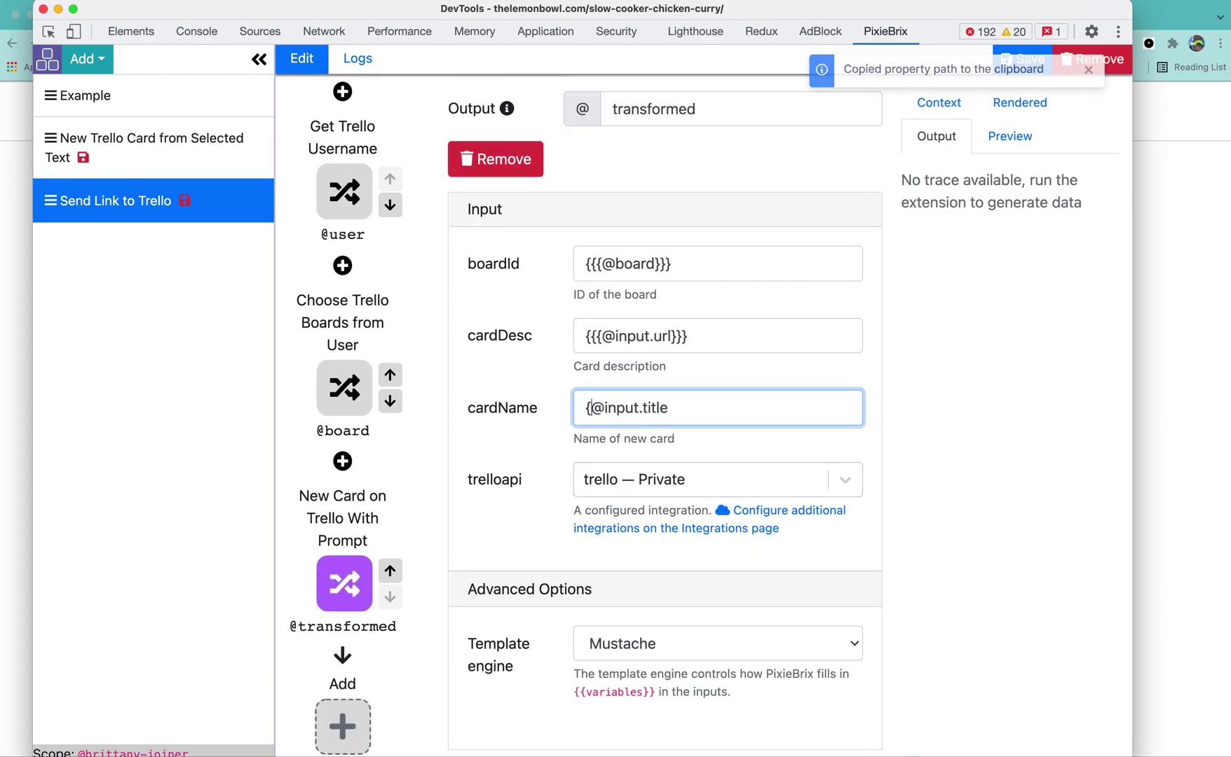
{"action": "key", "text": "super+Right"}
{"action": "type", "text": "}}}"}
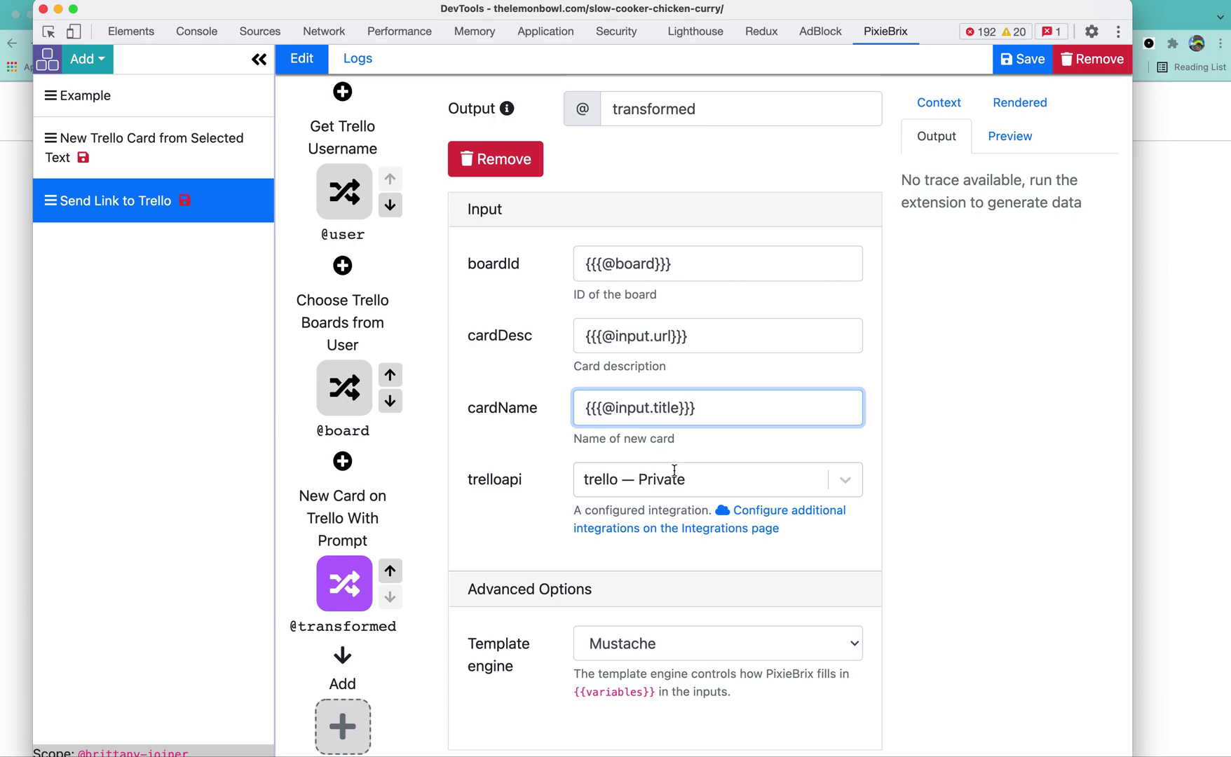
{"action": "left_click", "coordinate": [1019, 66]}
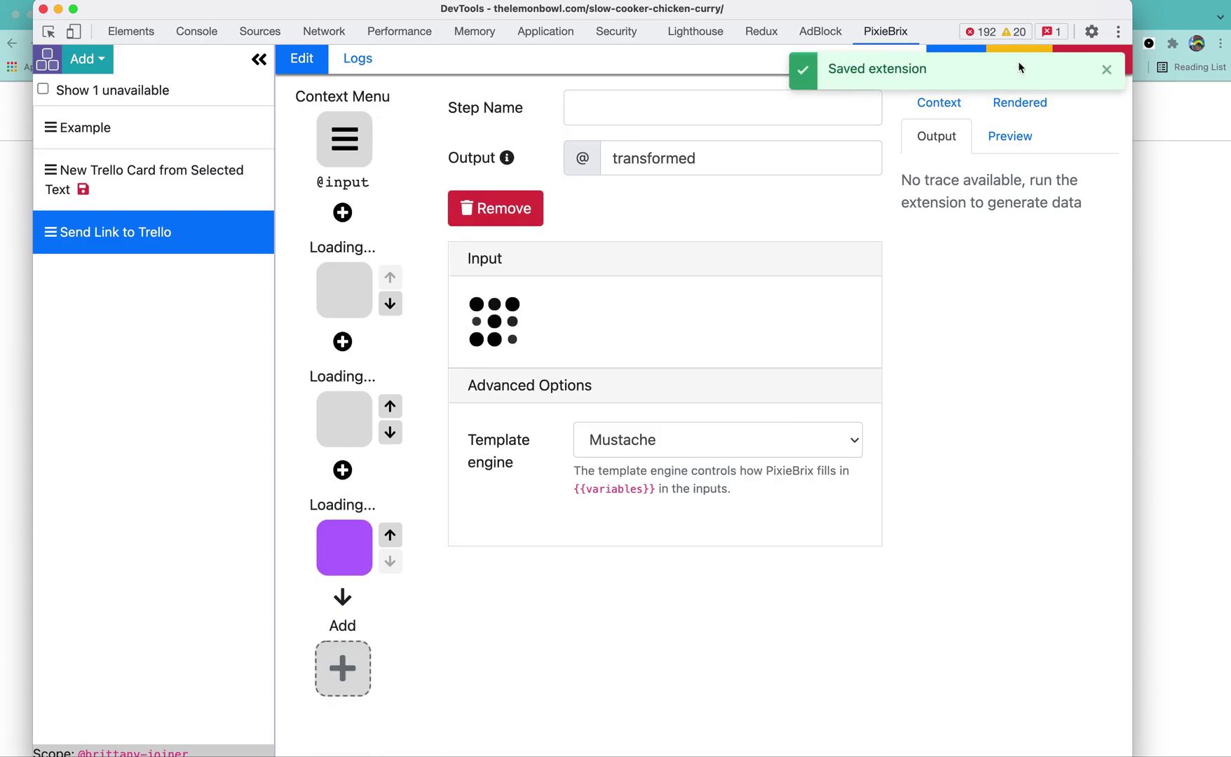
{"action": "left_click", "coordinate": [1144, 201]}
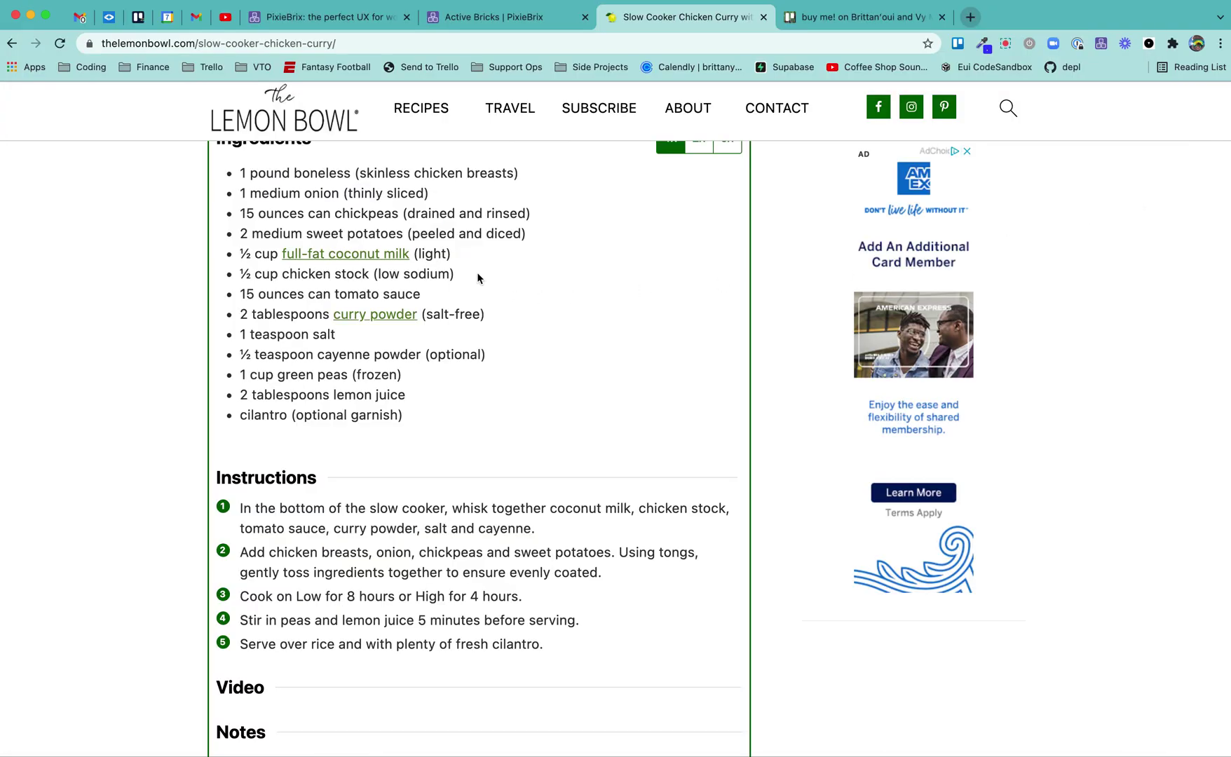
Step: Select the curry recipe title and run PixieBrix > Send Link to Trello on it
{"action": "scroll", "coordinate": [476, 272], "scroll_direction": "up", "scroll_amount": 10}
{"action": "scroll", "coordinate": [478, 273], "scroll_direction": "up", "scroll_amount": 10}
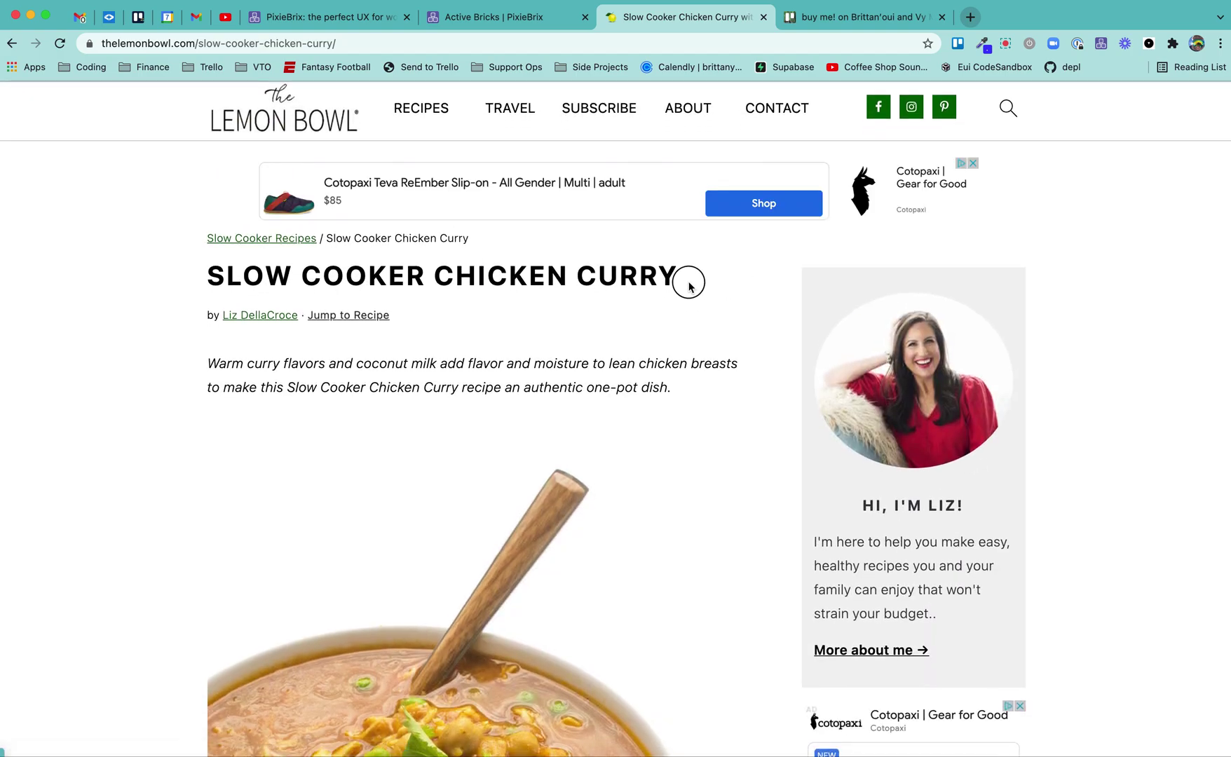
{"action": "left_click_drag", "start_coordinate": [690, 283], "coordinate": [209, 279]}
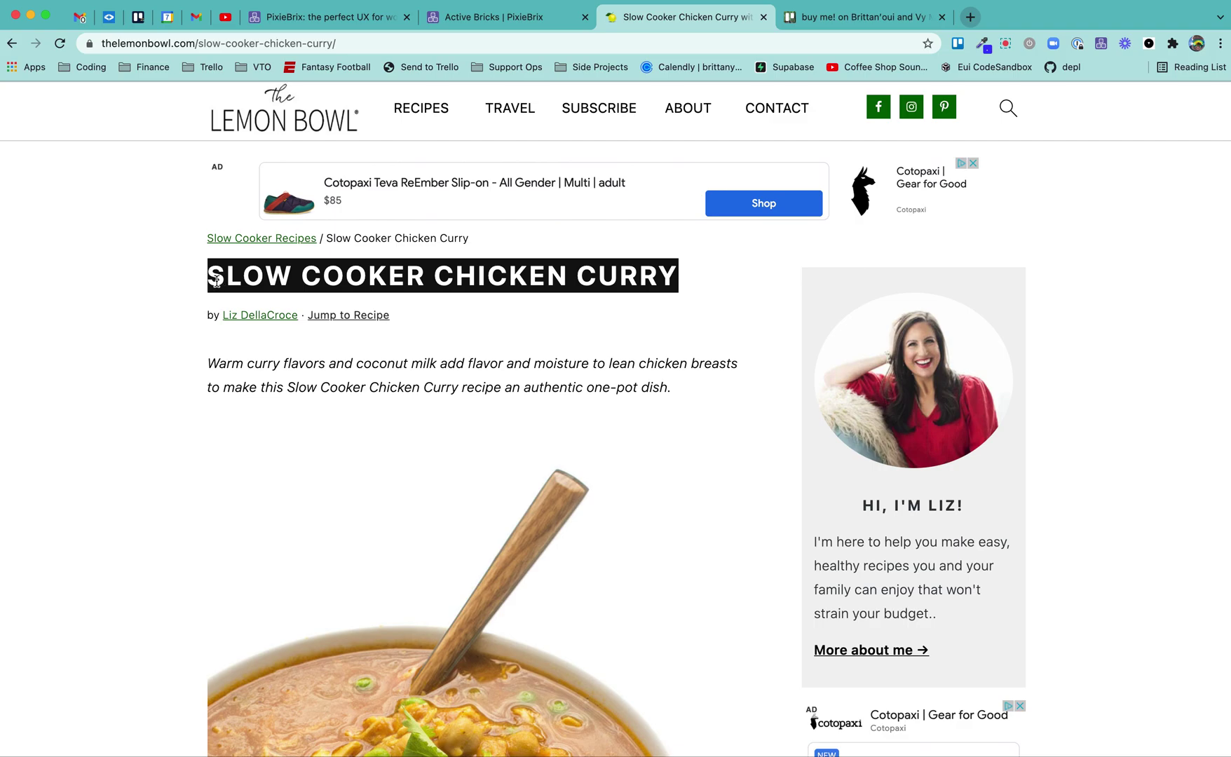
{"action": "right_click", "coordinate": [257, 280]}
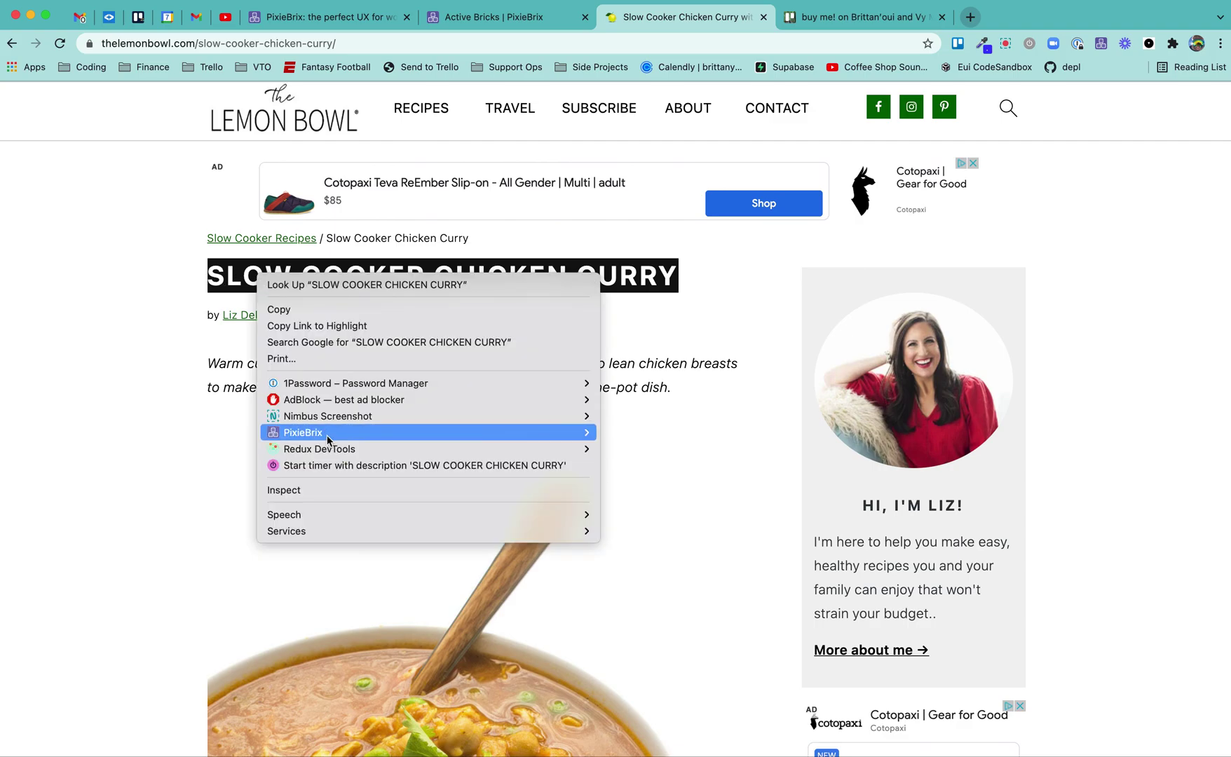
{"action": "mouse_move", "coordinate": [328, 434]}
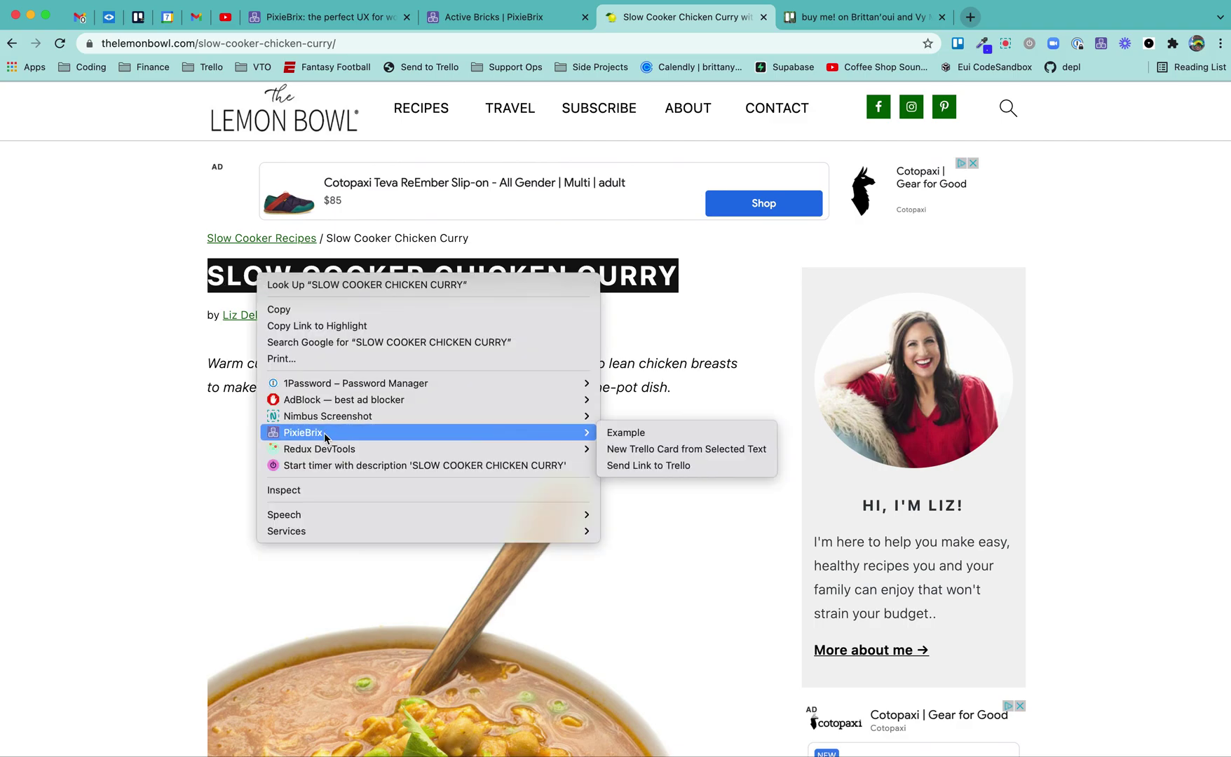
{"action": "left_click", "coordinate": [647, 469]}
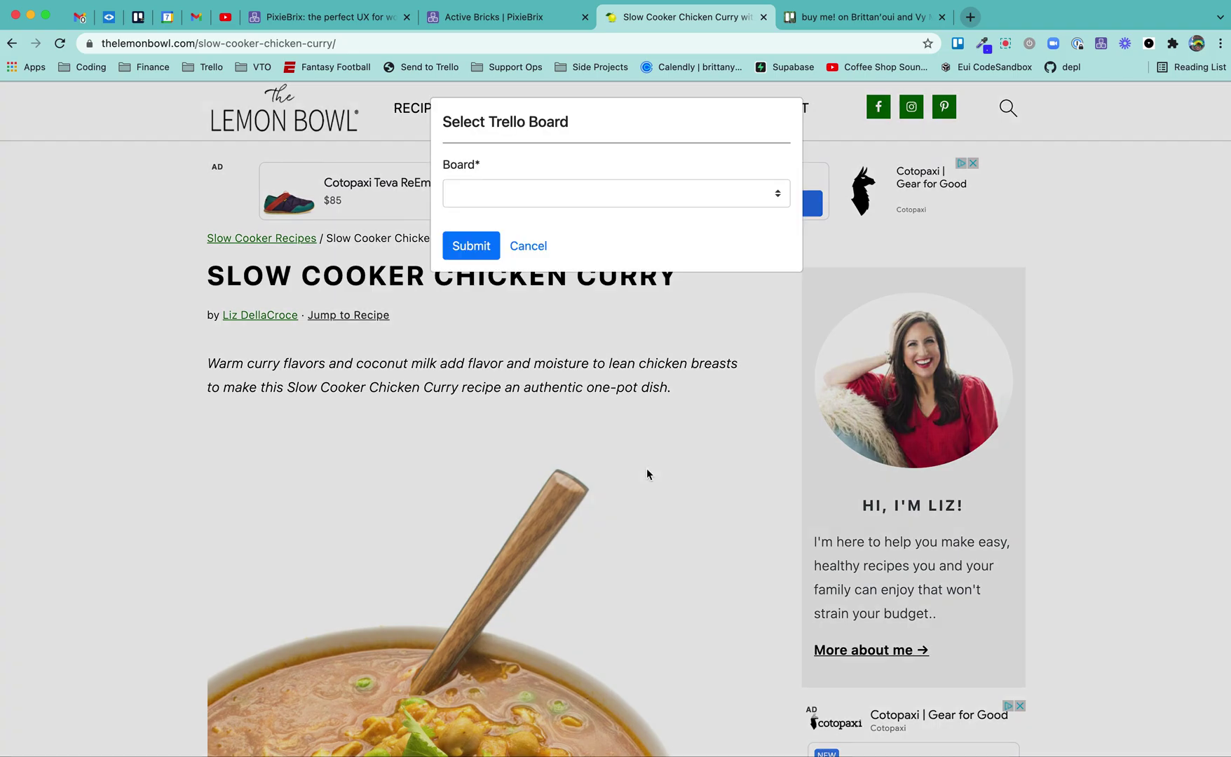
Step: Choose the meals board in the Select Trello Board prompt
{"action": "left_click", "coordinate": [637, 194]}
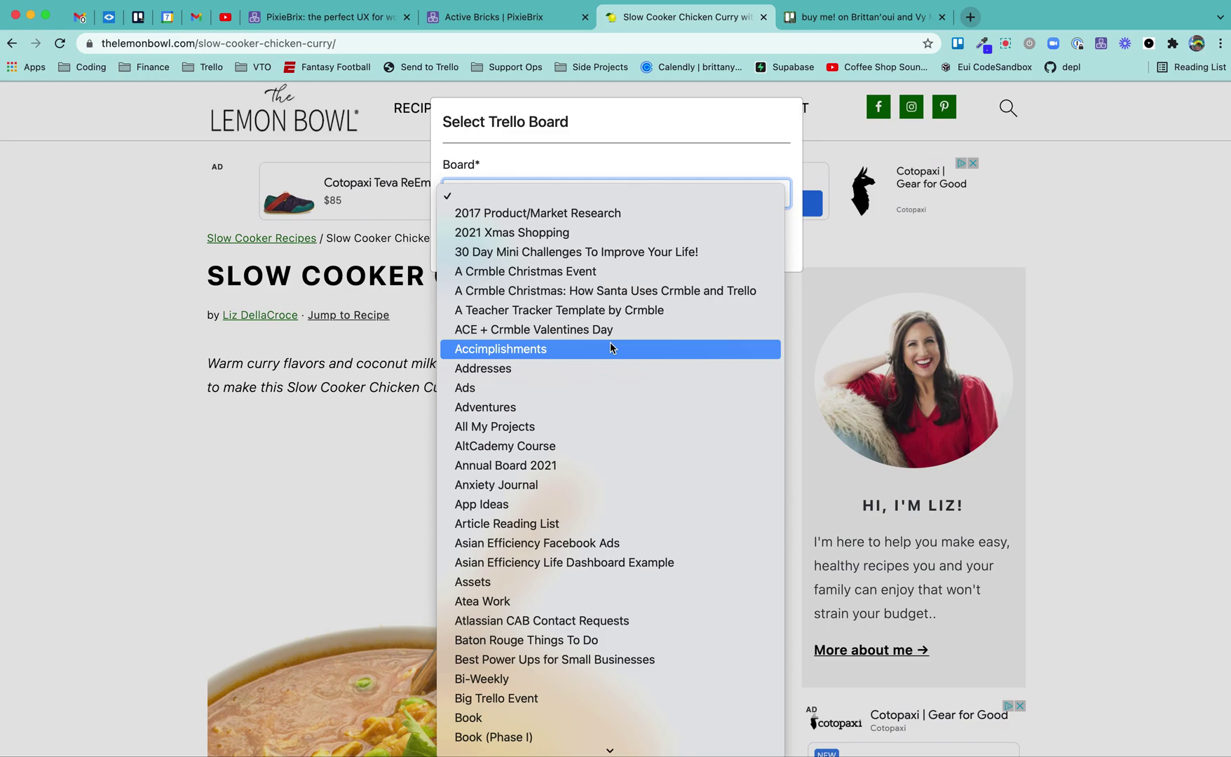
{"action": "scroll", "coordinate": [609, 342], "scroll_direction": "down", "scroll_amount": 10}
{"action": "key", "text": "Escape"}
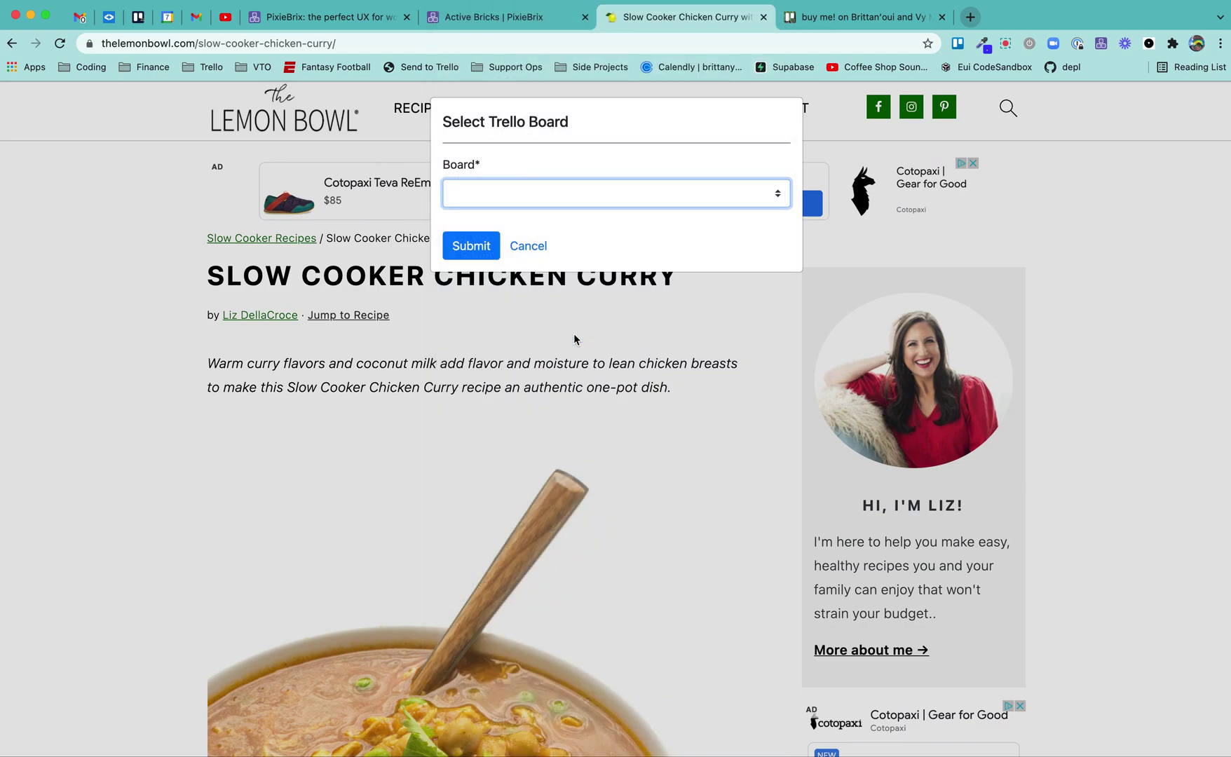
{"action": "left_click", "coordinate": [470, 252]}
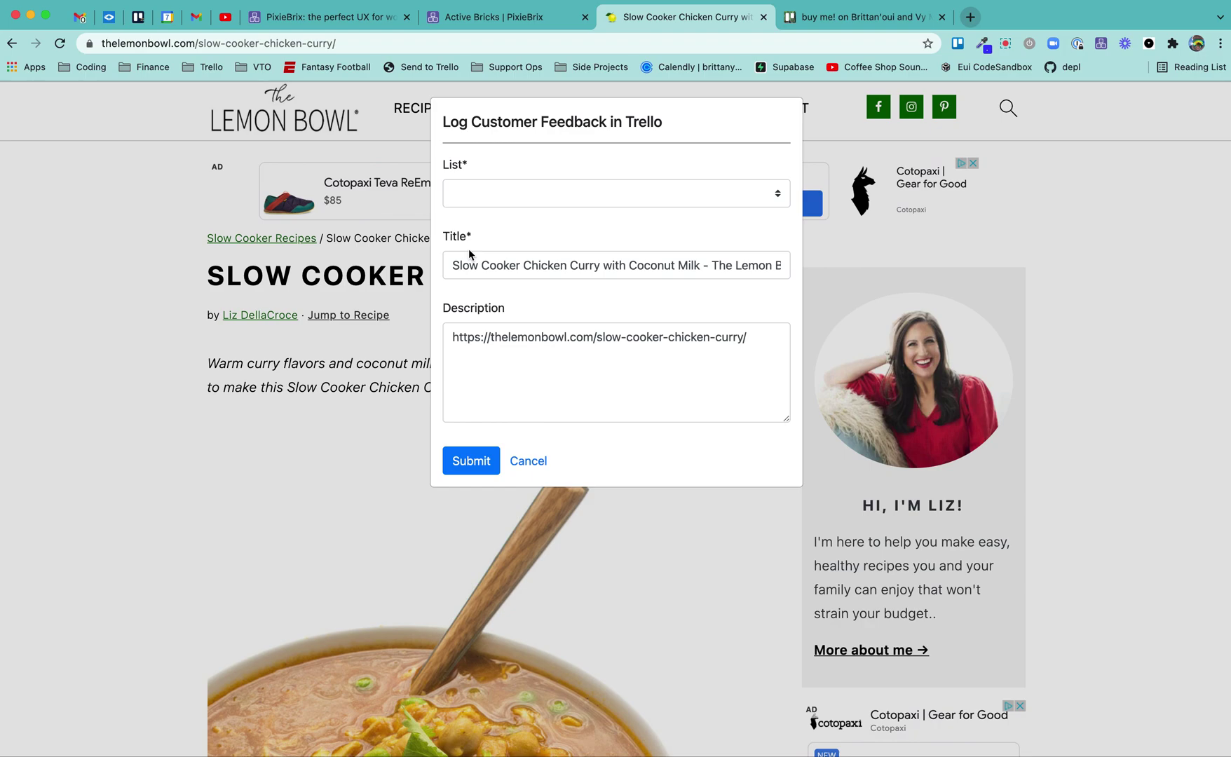
Step: Put the card in the Newbies list with 'I want to make this!' above the link and submit
{"action": "left_click", "coordinate": [533, 188]}
{"action": "left_click", "coordinate": [528, 272]}
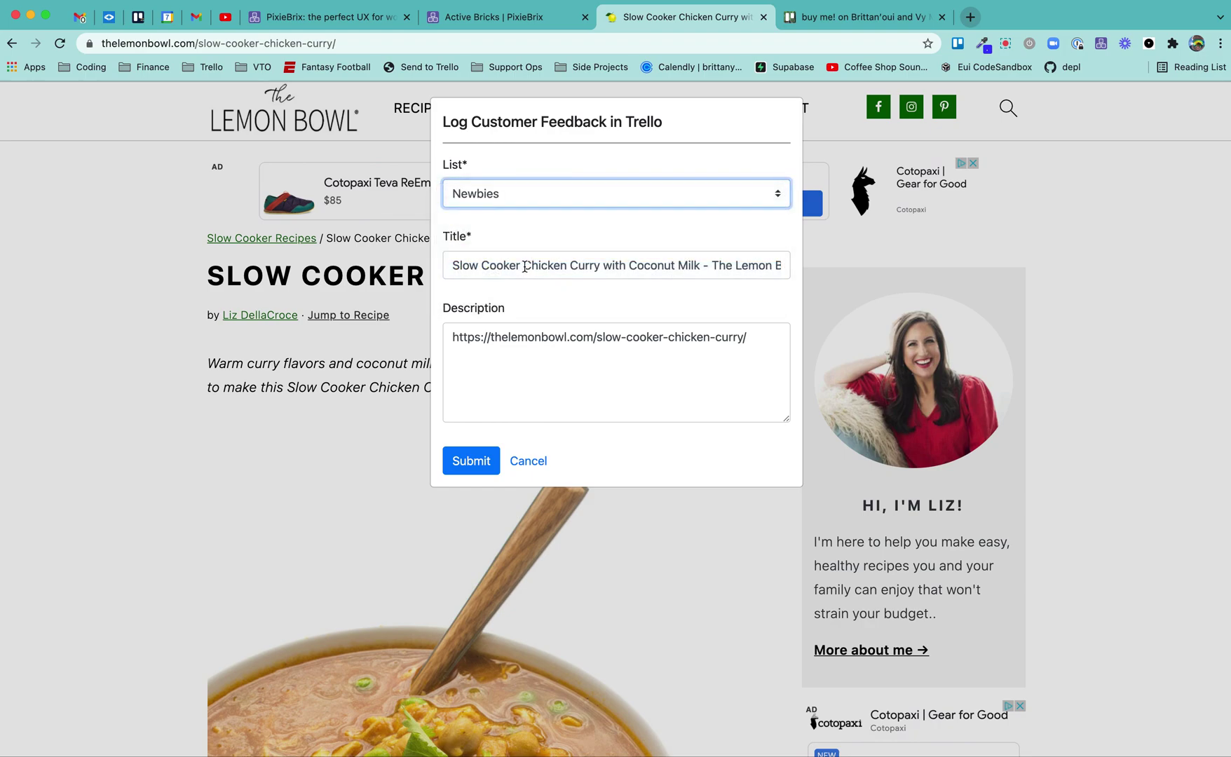
{"action": "scroll", "coordinate": [665, 266], "scroll_direction": "right", "scroll_amount": 3}
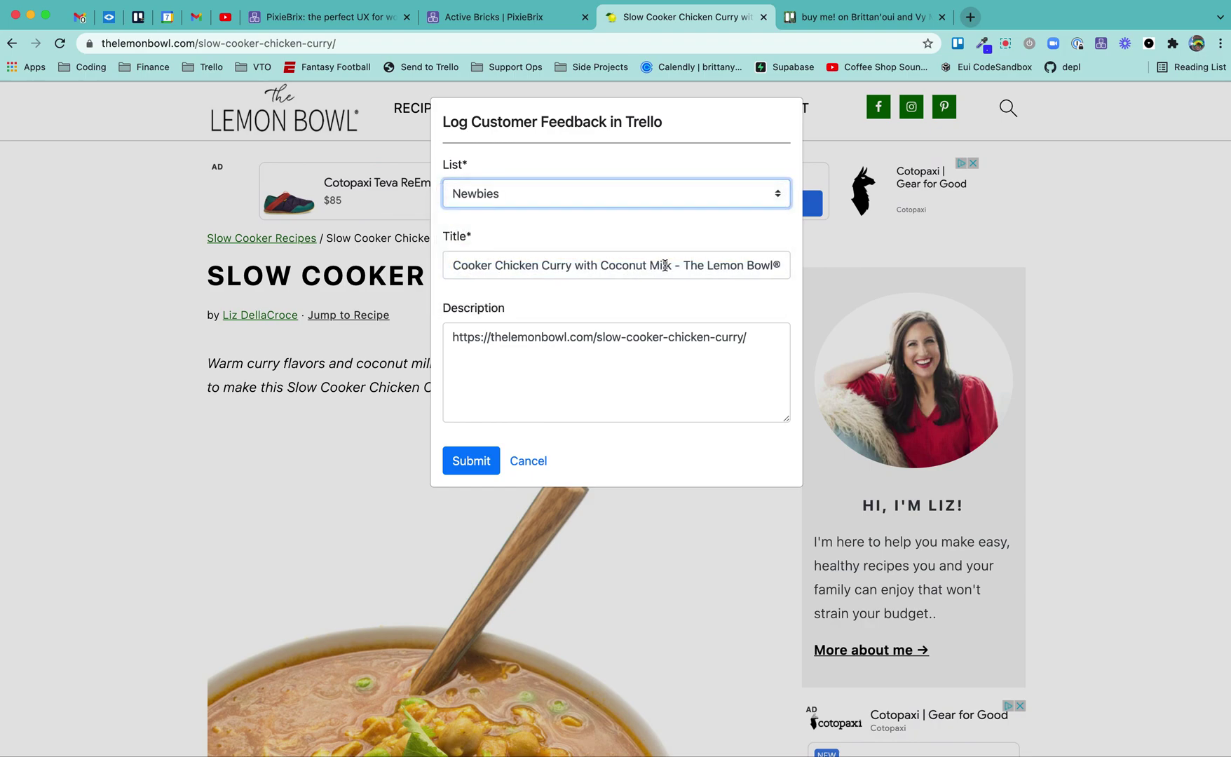
{"action": "scroll", "coordinate": [665, 265], "scroll_direction": "left", "scroll_amount": 3}
{"action": "left_click", "coordinate": [494, 342]}
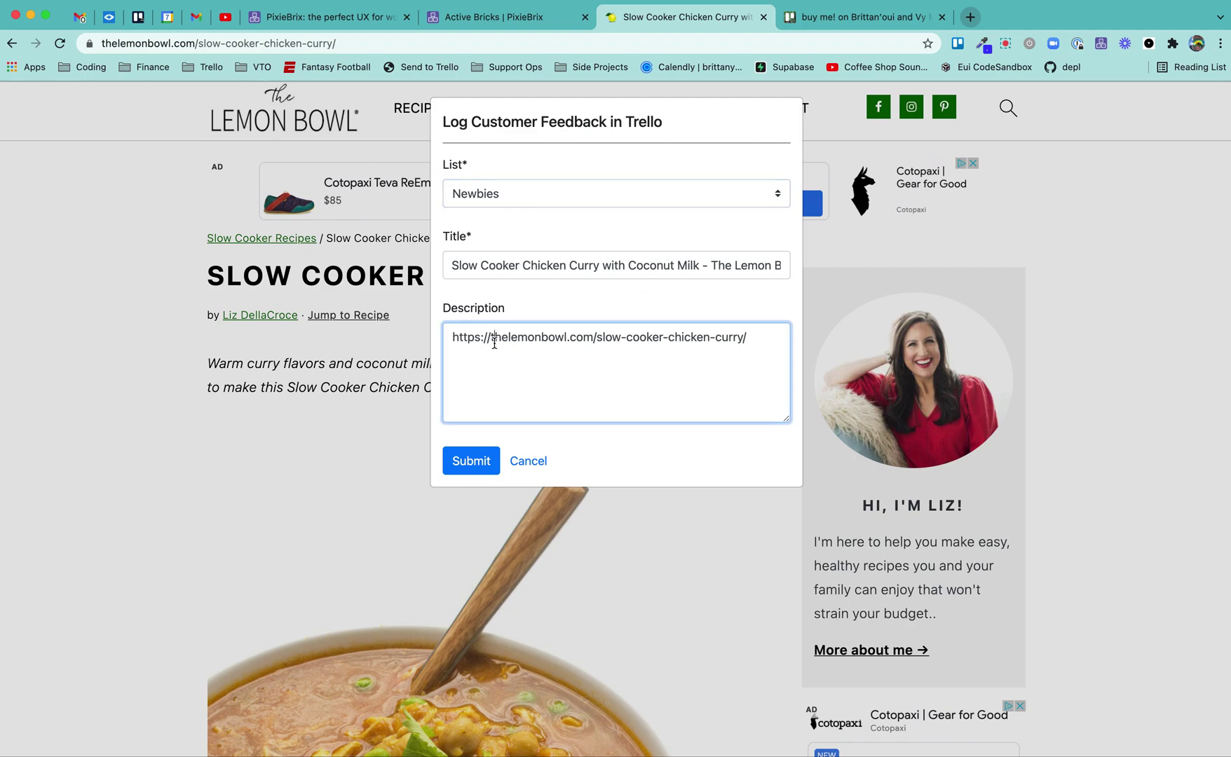
{"action": "key", "text": "Return"}
{"action": "key", "text": "Return"}
{"action": "key", "text": "Up"}
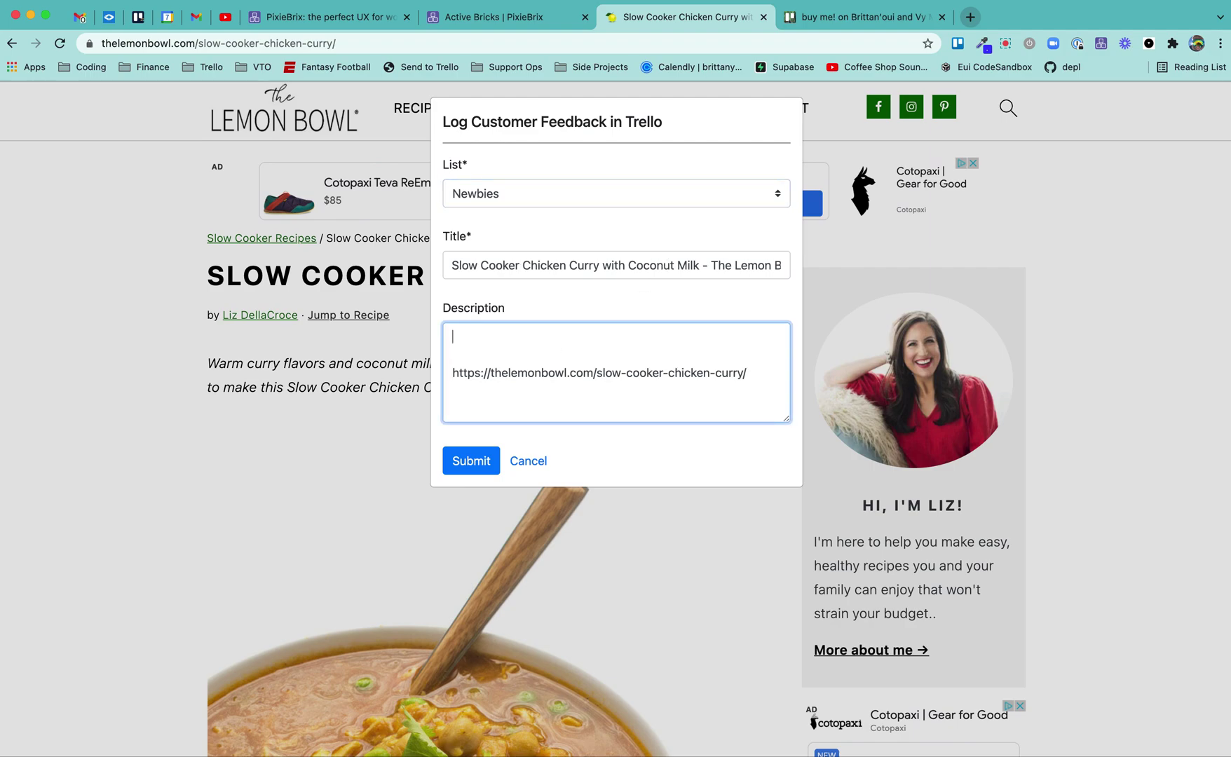
{"action": "type", "text": "I want to make this!"}
{"action": "left_click", "coordinate": [468, 459]}
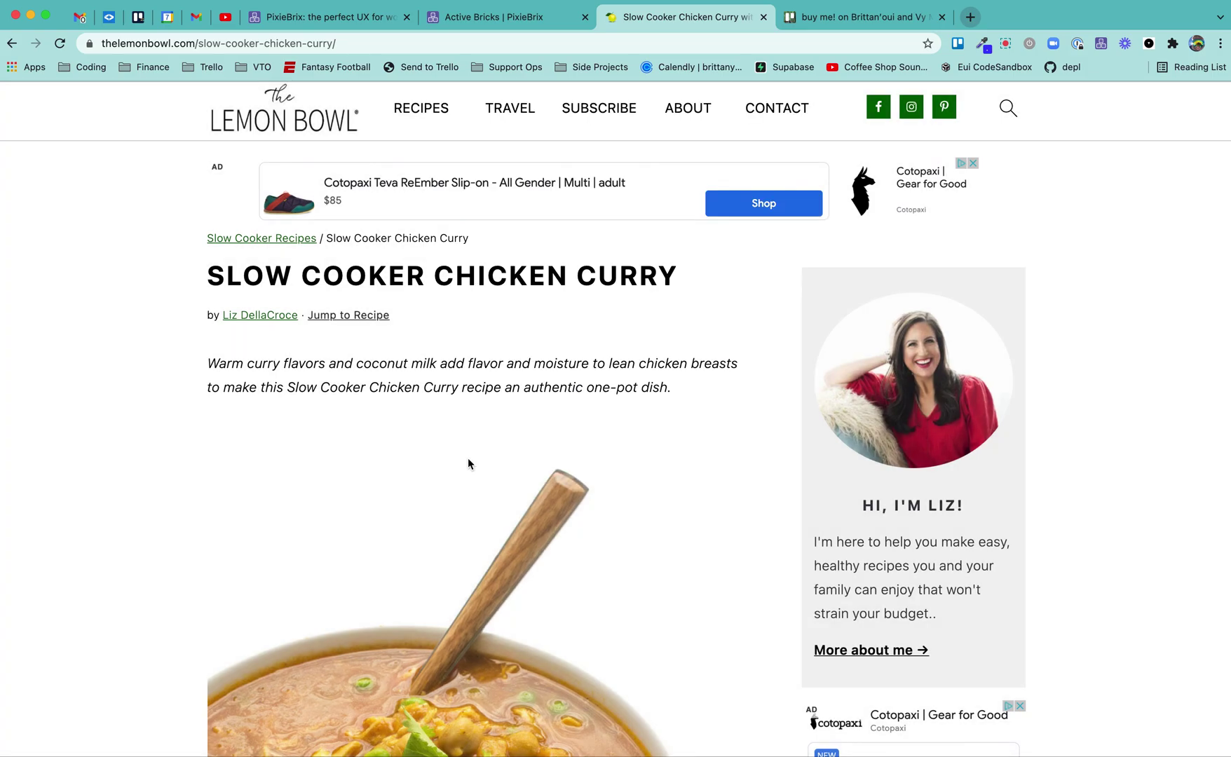
{"action": "left_click", "coordinate": [826, 24]}
{"action": "left_click", "coordinate": [883, 134]}
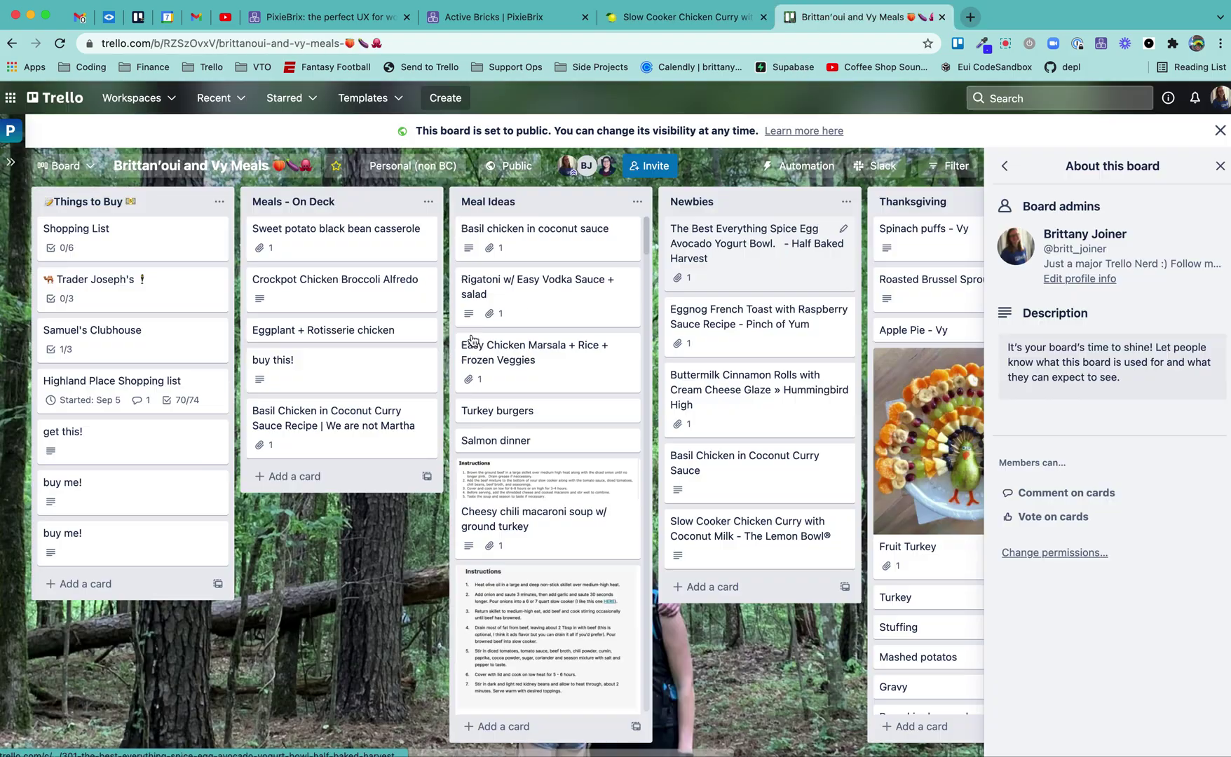
{"action": "scroll", "coordinate": [330, 538], "scroll_direction": "right", "scroll_amount": 4}
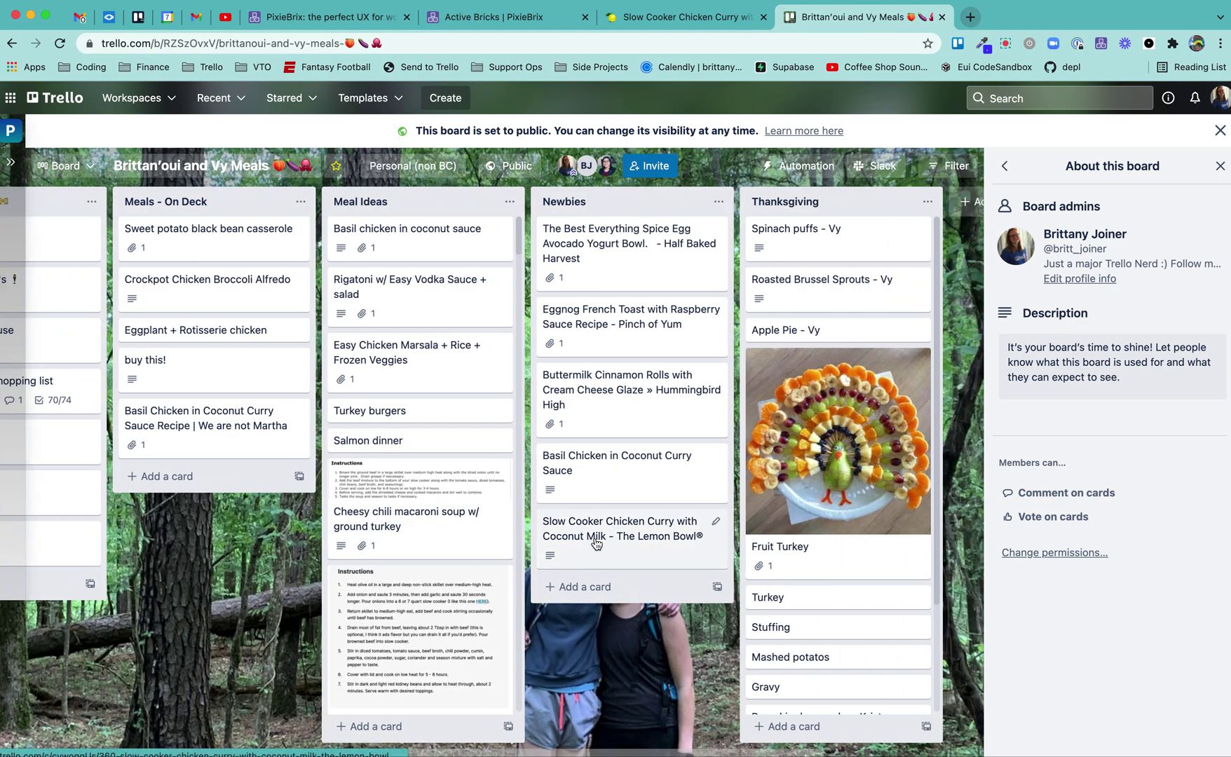
{"action": "left_click", "coordinate": [595, 544]}
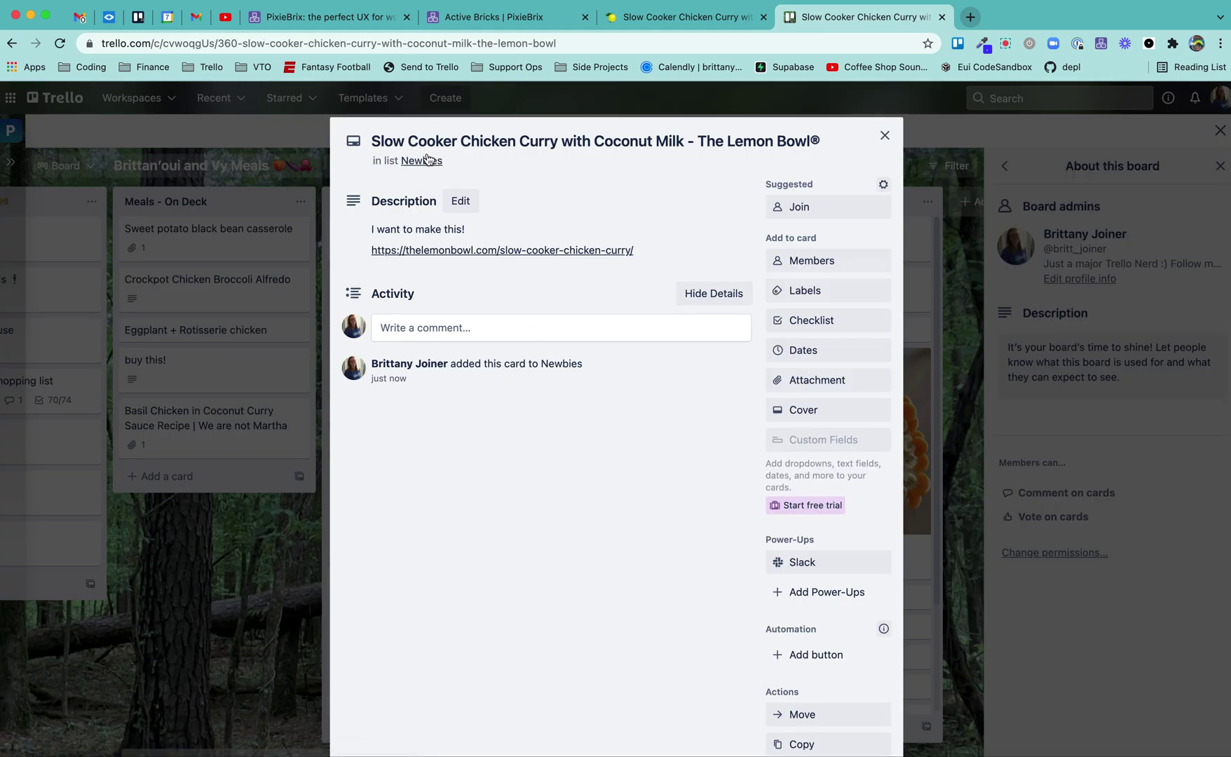
{"action": "left_click", "coordinate": [457, 253]}
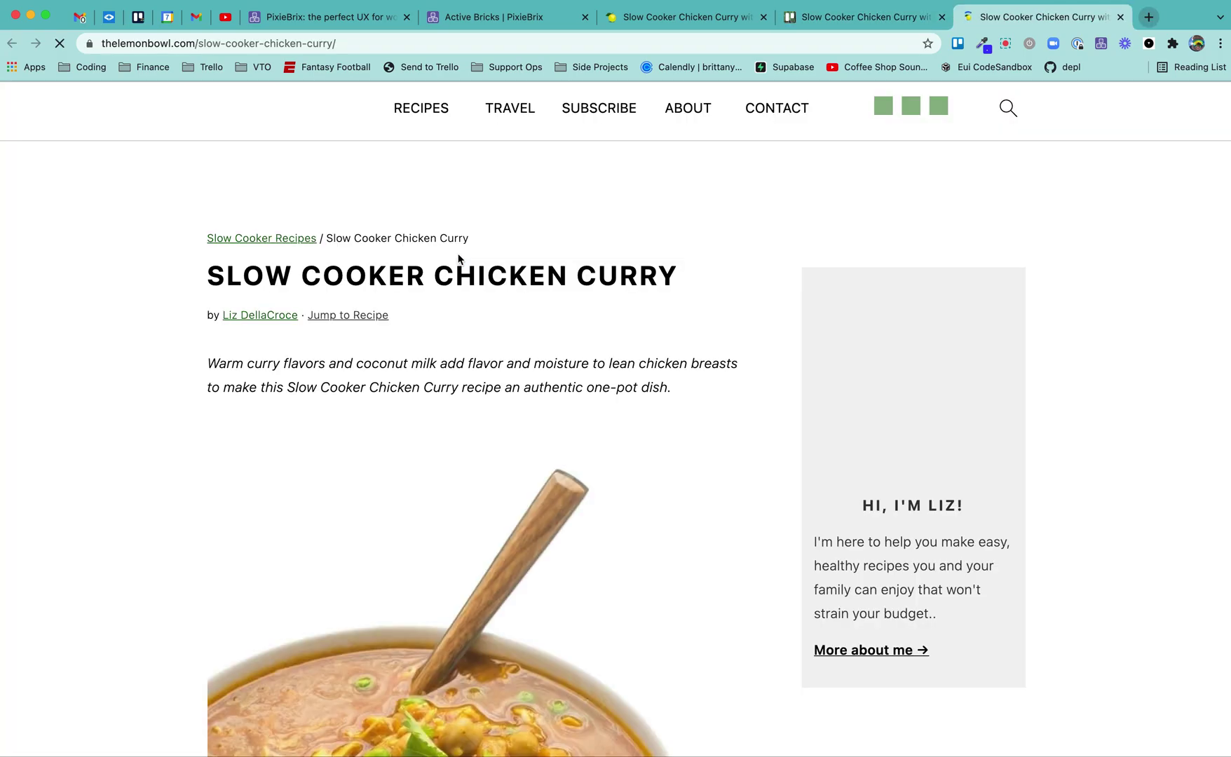
{"action": "left_click", "coordinate": [1121, 18]}
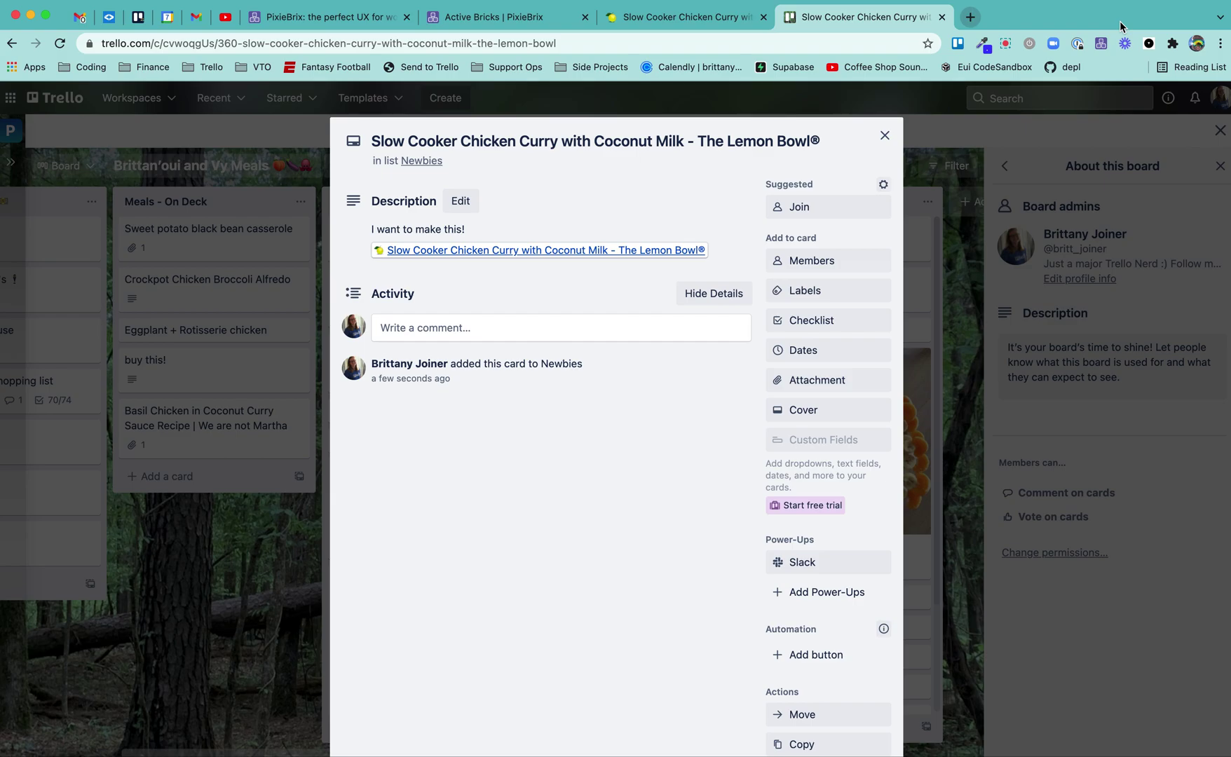
{"action": "left_click", "coordinate": [886, 139]}
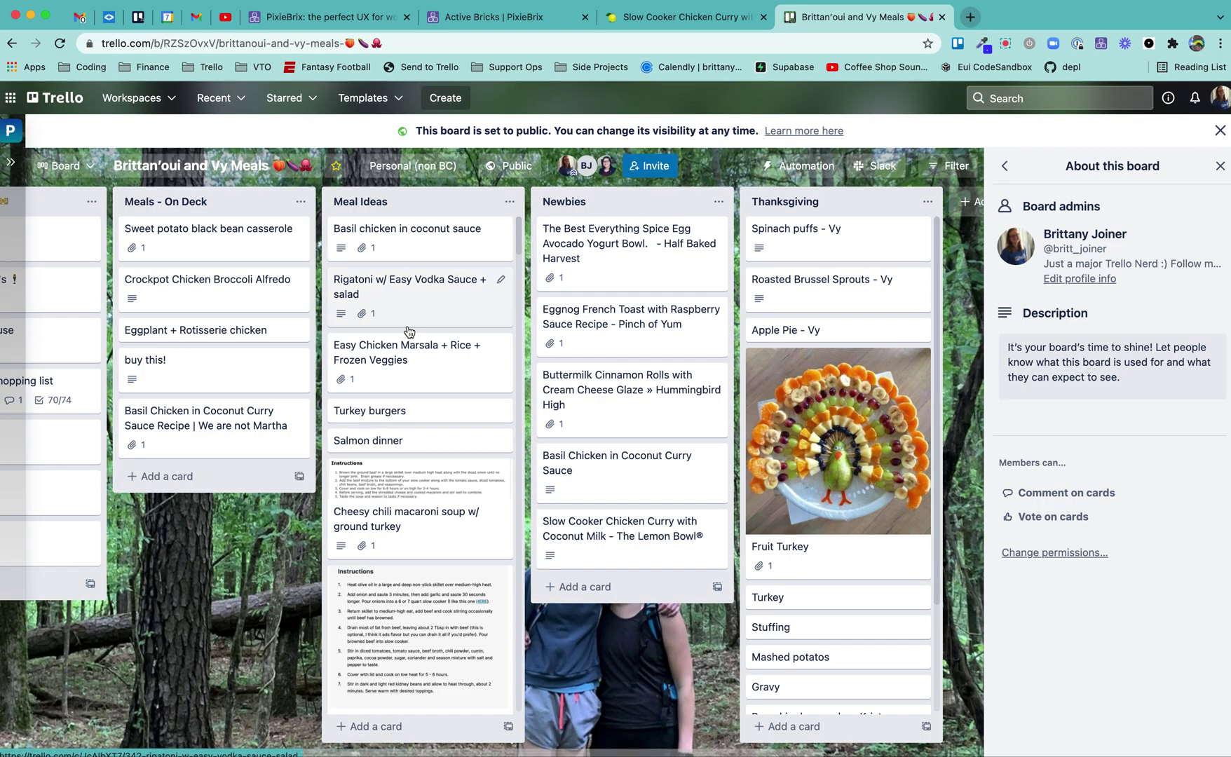
Step: Switch to the Active Bricks | PixieBrix tab in Chrome
{"action": "left_click", "coordinate": [476, 25]}
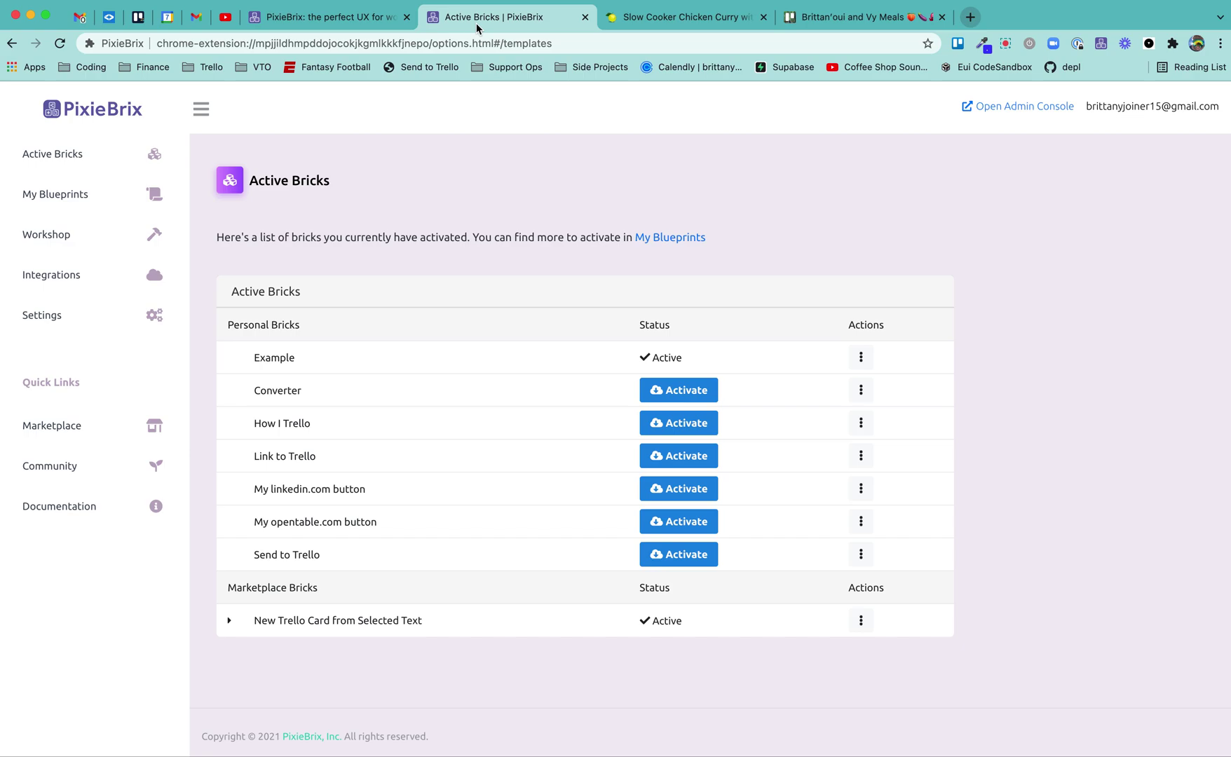